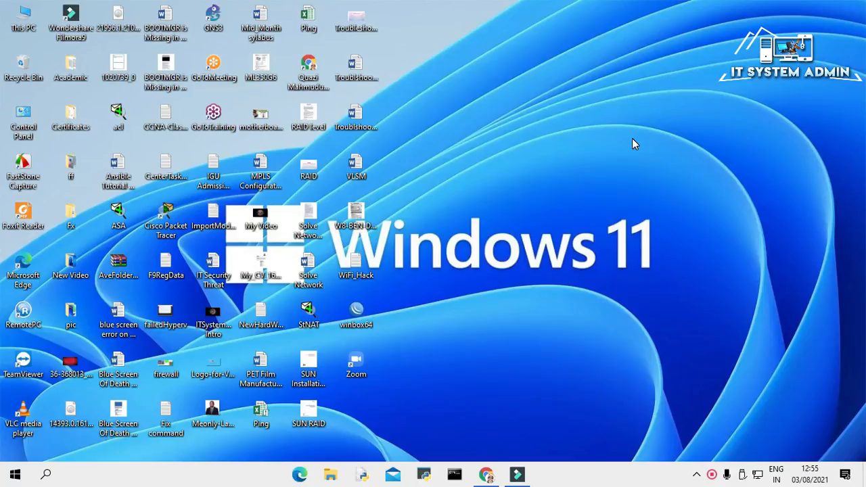
- Restore Chrome and search Google for 'mikrotik'
left_click(488, 474)
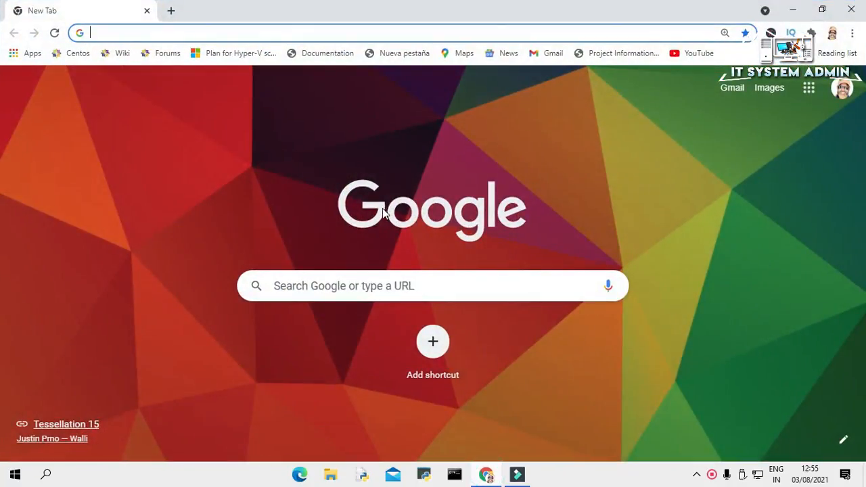
left_click(326, 287)
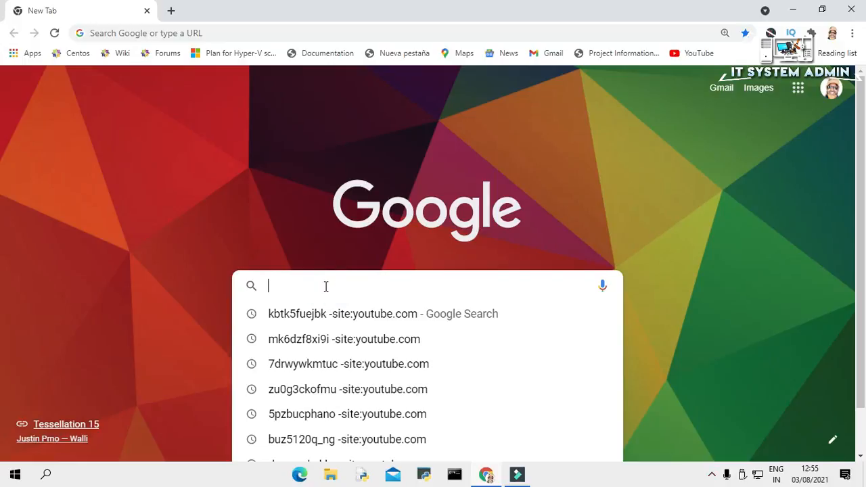
type("mik")
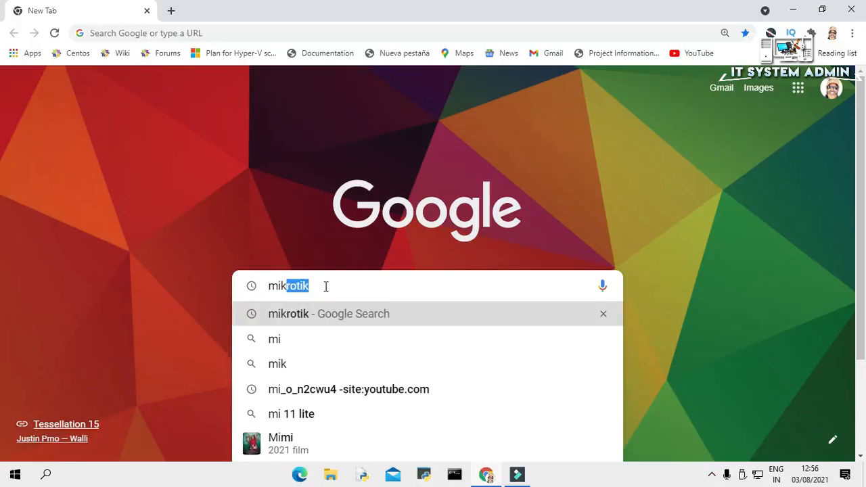
type("rotik")
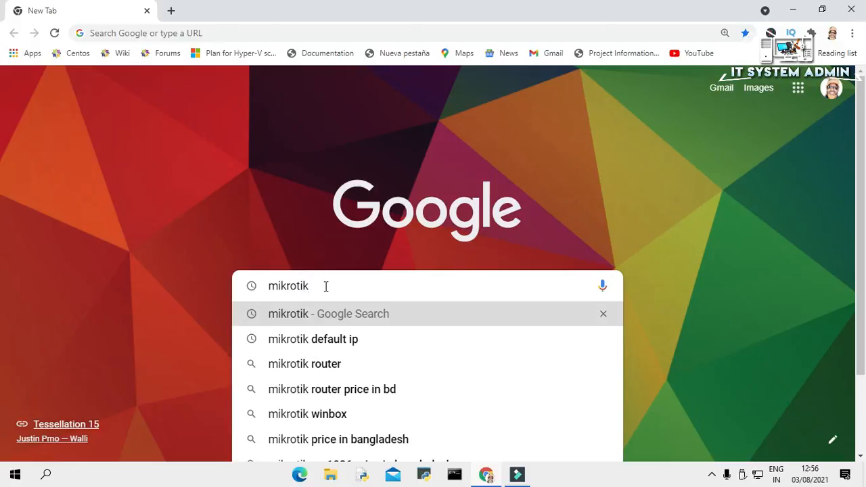
key("Return")
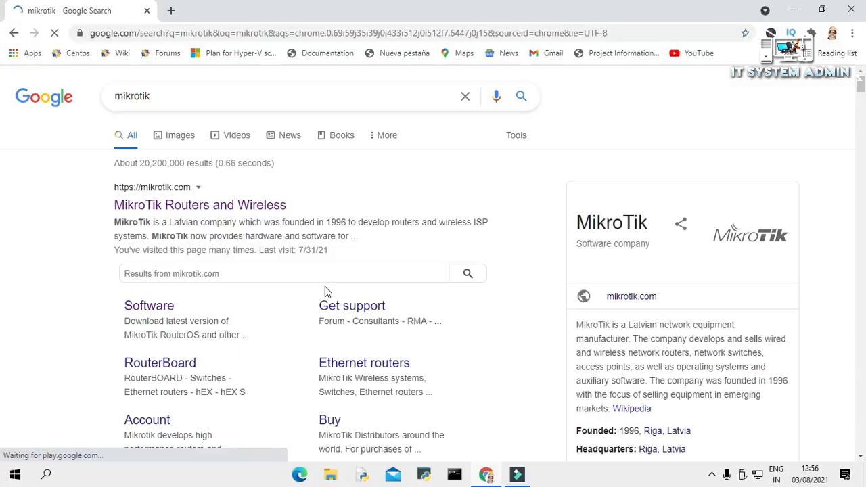
- Open the official MikroTik Routers and Wireless result in a new tab and switch to it
right_click(194, 210)
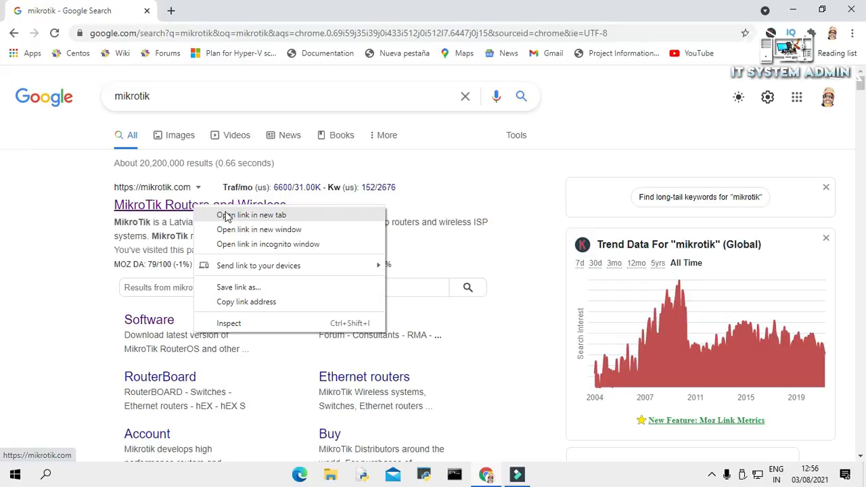
left_click(223, 216)
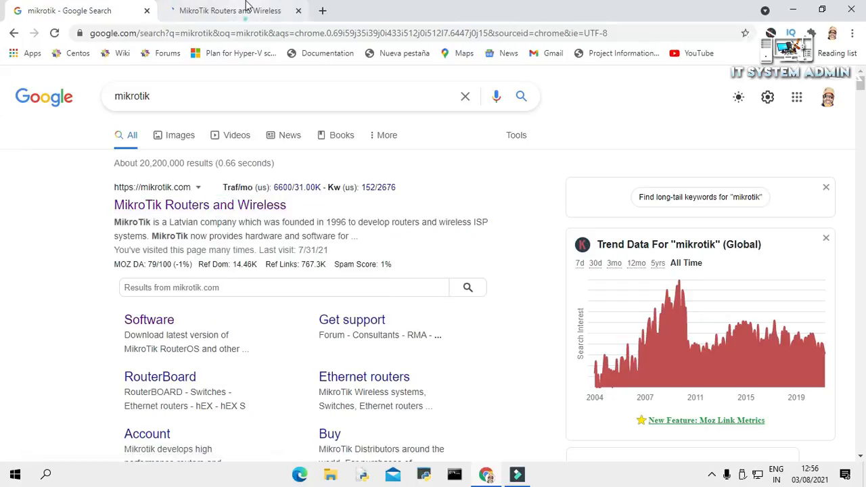
left_click(247, 6)
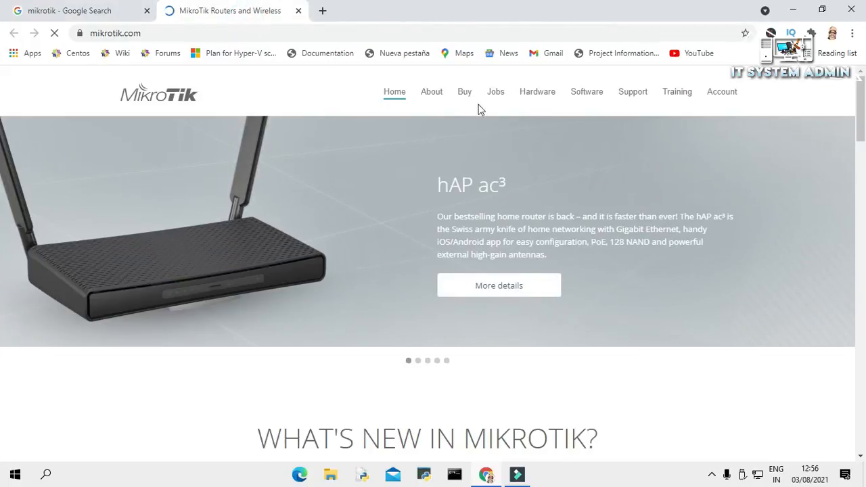
- Download the WinBox 3.28 (64-bit) installer, winbox64.exe, from MikroTik's Software page
left_click(587, 93)
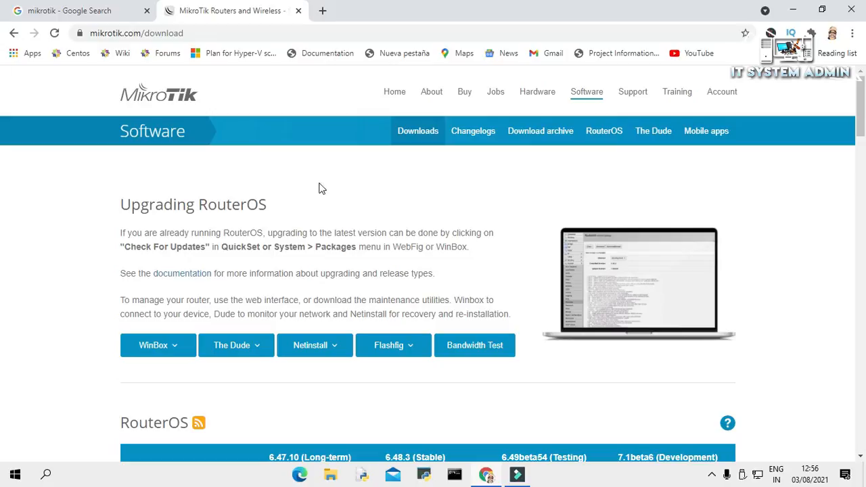
left_click(176, 348)
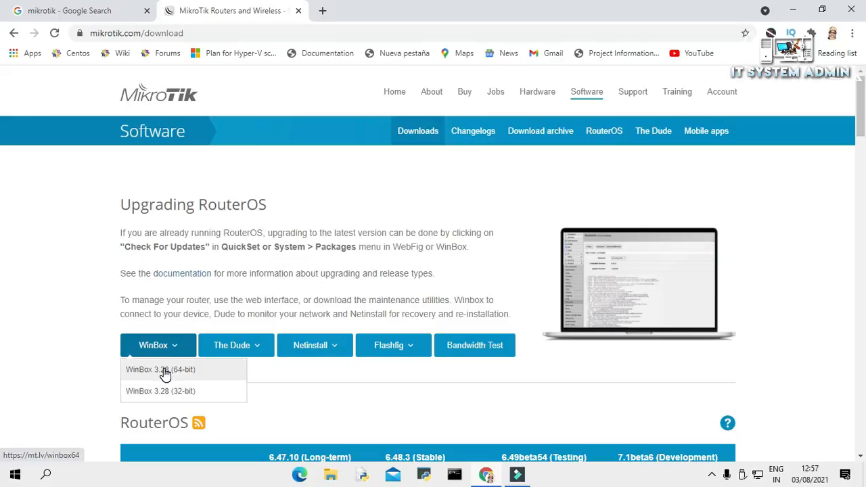
left_click(165, 371)
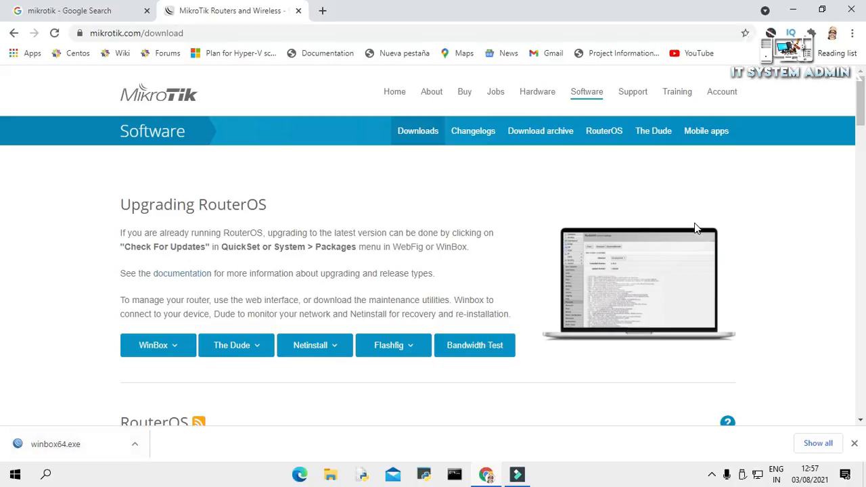
- Download the chr-6.48.3 Stable Cloud Hosted Router VHDX image, then minimise Chrome
left_click_drag(862, 95, 862, 129)
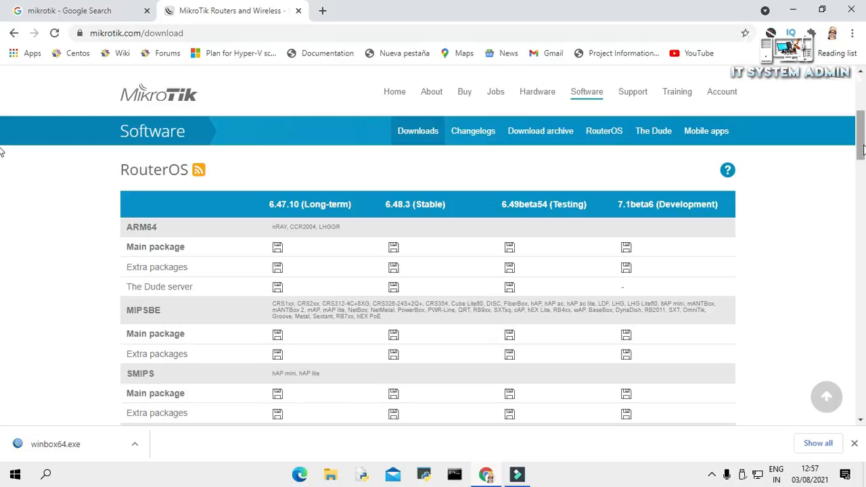
left_click_drag(863, 150, 862, 266)
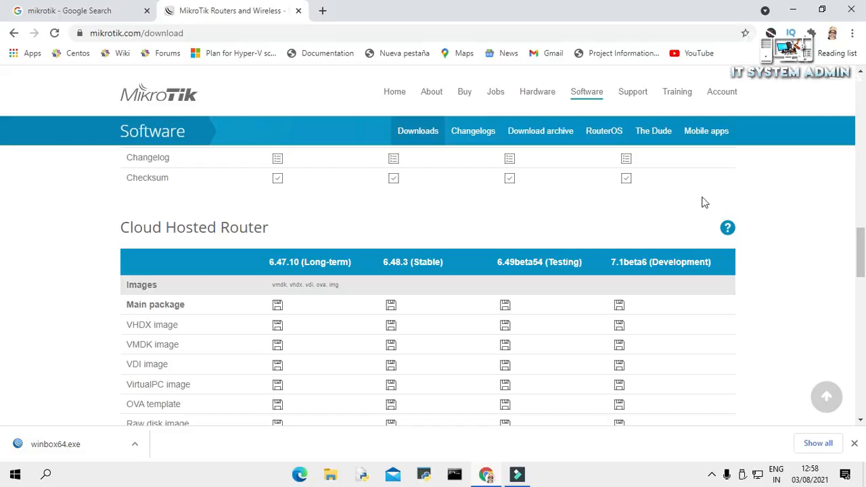
left_click_drag(864, 250, 864, 254)
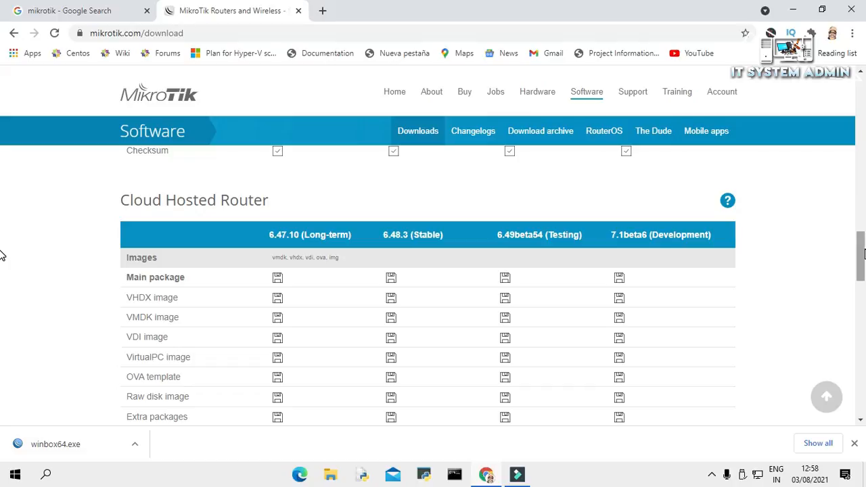
left_click_drag(126, 298, 182, 304)
left_click(100, 300)
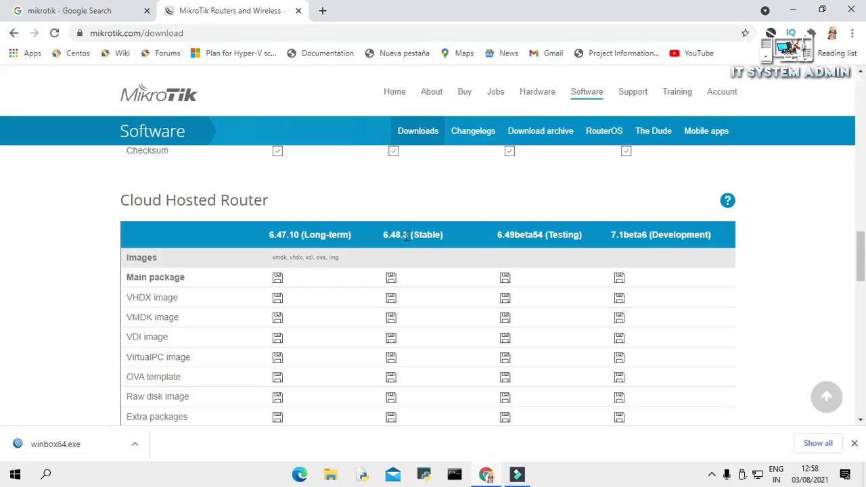
left_click(391, 299)
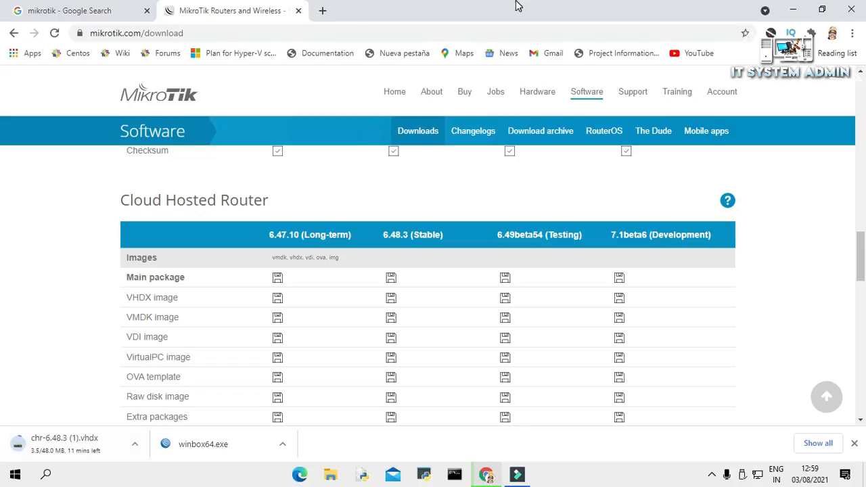
left_click(797, 8)
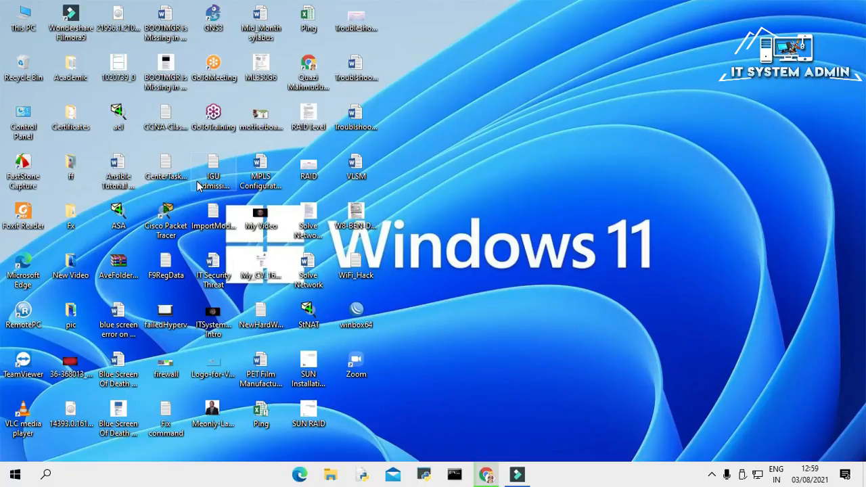
- Launch Hyper-V Manager from Windows search with 'hy'
left_click(45, 475)
type("hy")
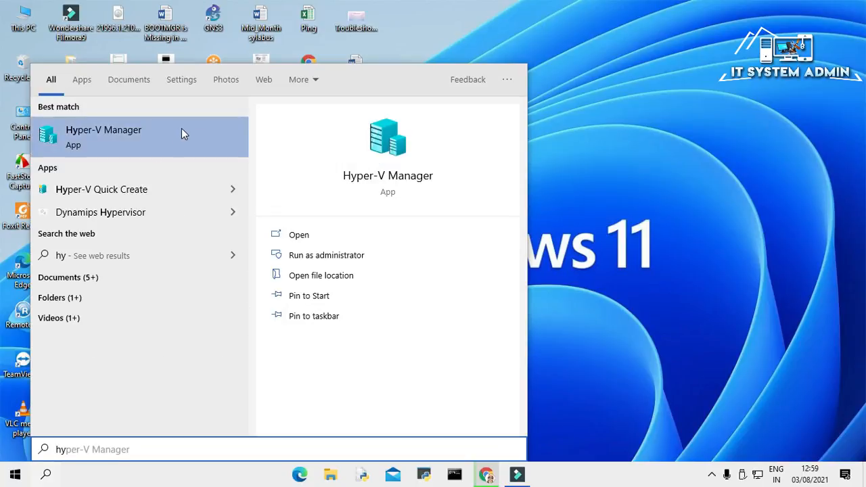
left_click(166, 131)
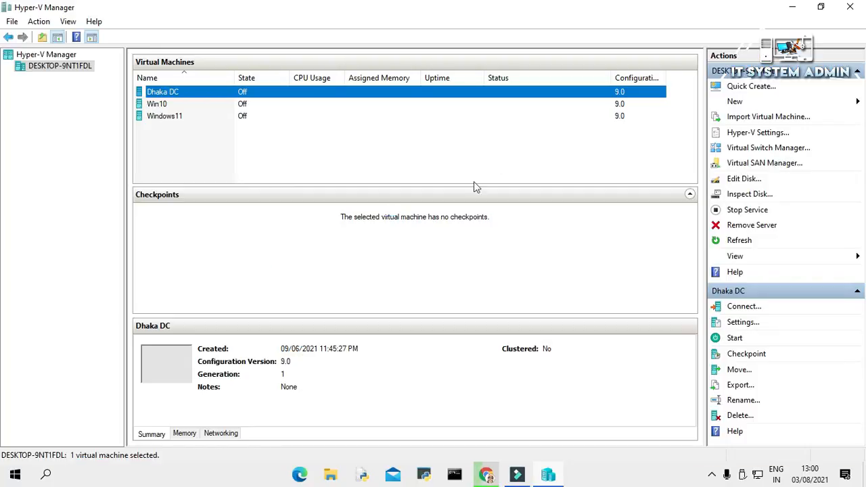
- Launch Paint from Windows search
left_click(47, 478)
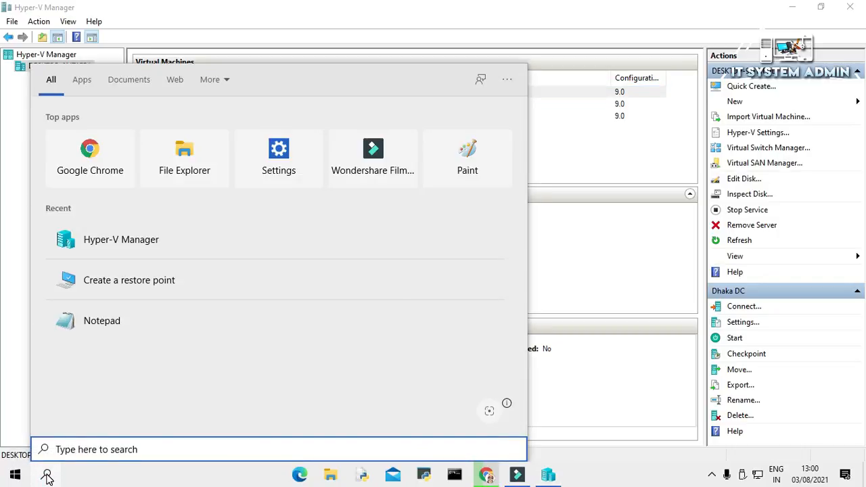
type("p")
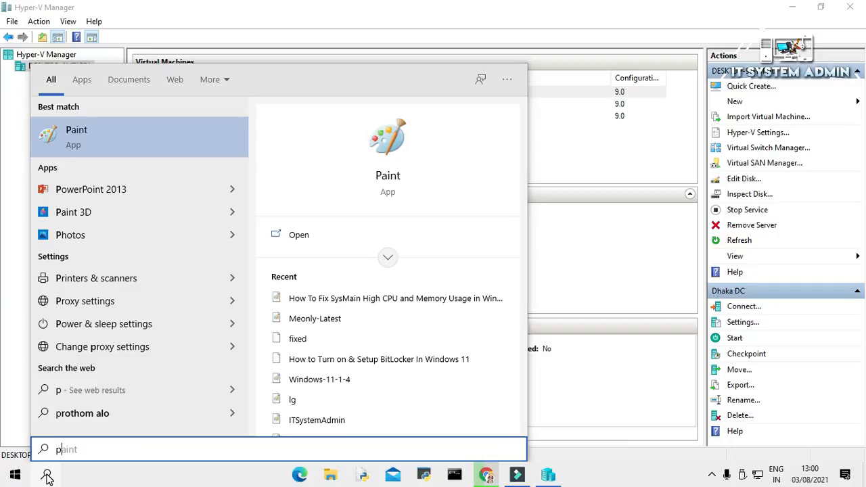
left_click(134, 140)
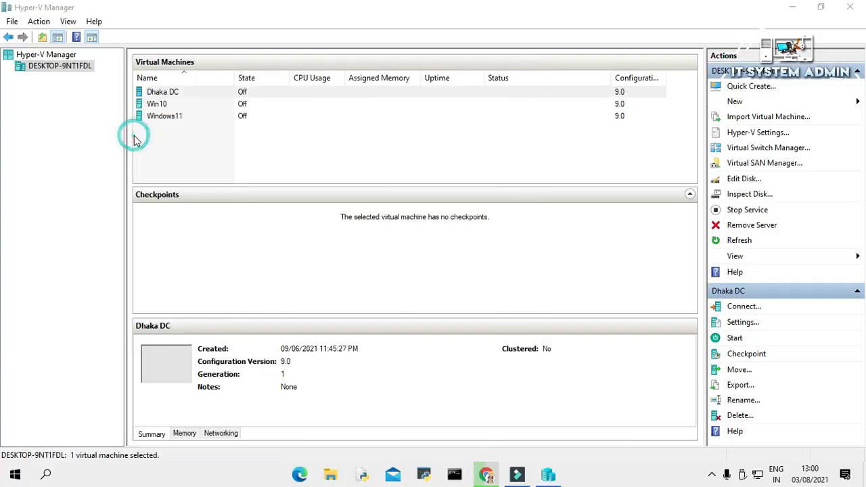
- Draw a central rectangle and label it 'MikroTik Router' in bold 16-pt Calibri
left_click(278, 41)
mouse_move(275, 224)
left_mouse_down()
mouse_move(418, 300)
mouse_move(469, 304)
left_mouse_up()
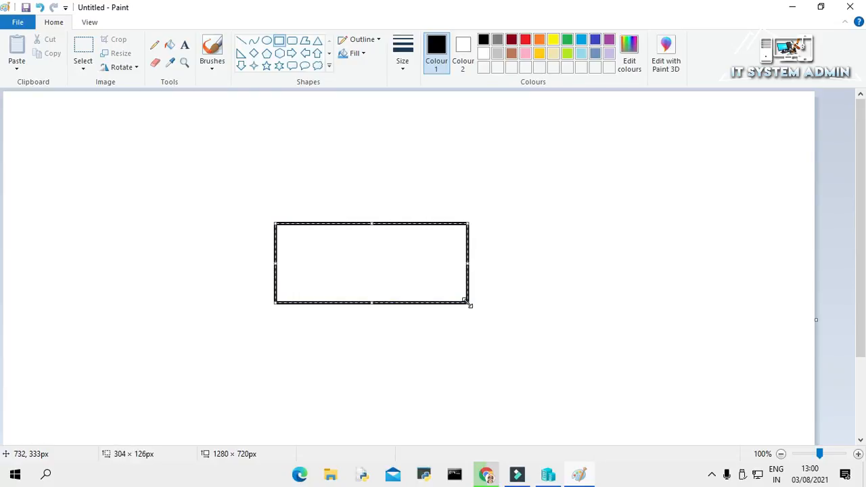
left_click(184, 45)
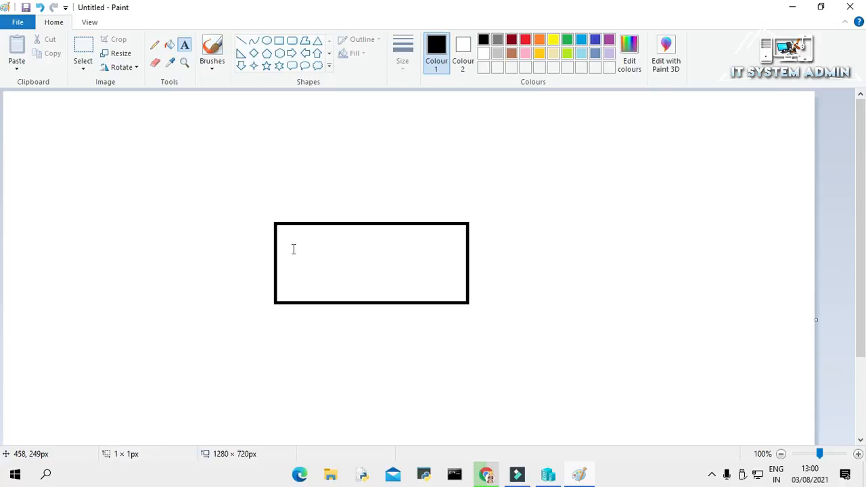
left_click(294, 250)
type("MikroTik")
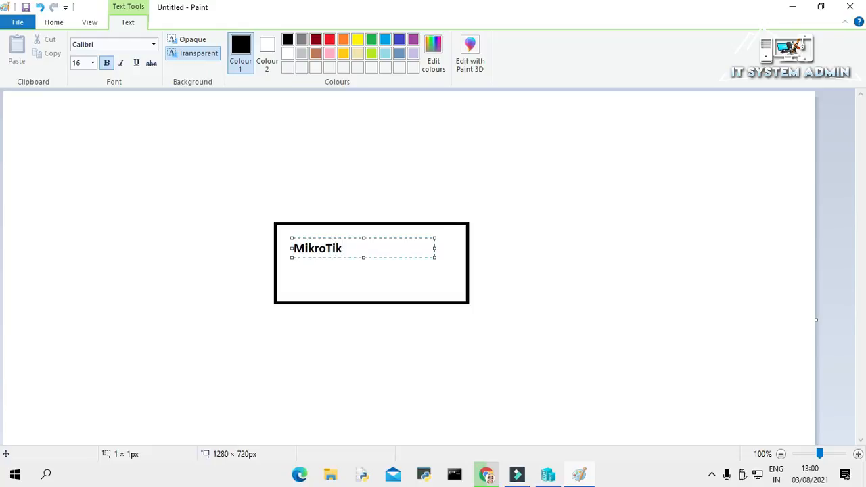
type(" Router")
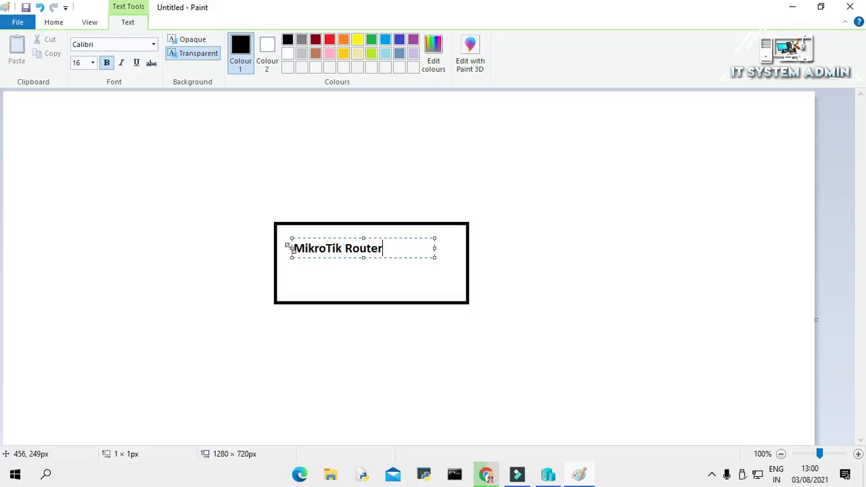
left_click(131, 127)
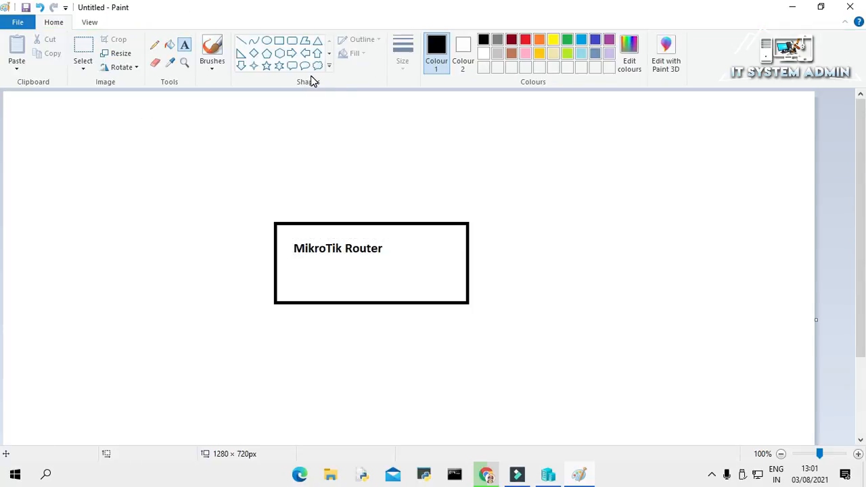
- Draw a small box left of the router box and label it 'External SW'
left_click(279, 41)
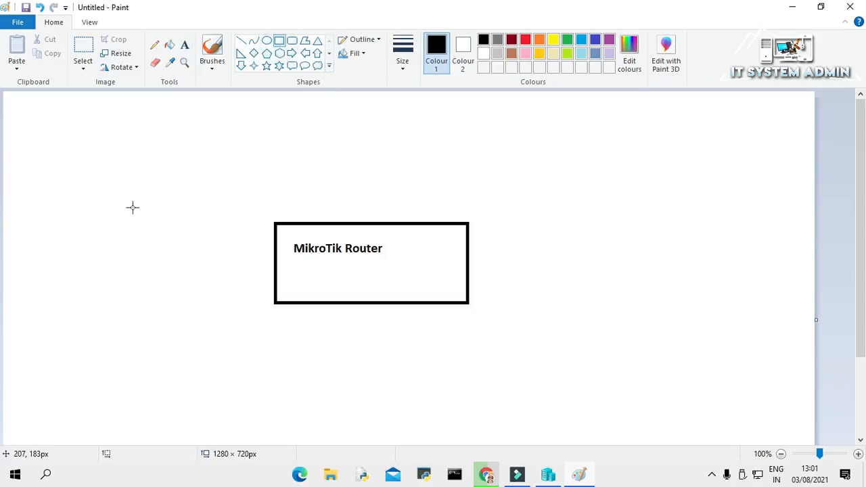
left_click_drag(120, 202, 210, 232)
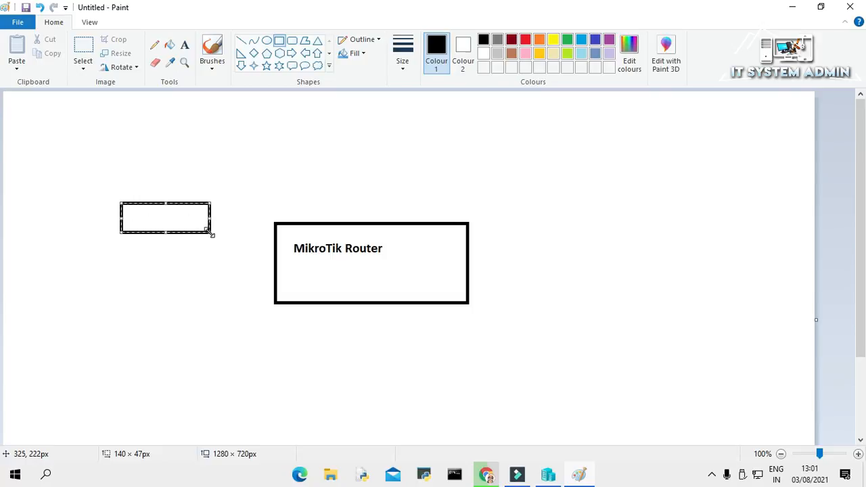
left_click(184, 44)
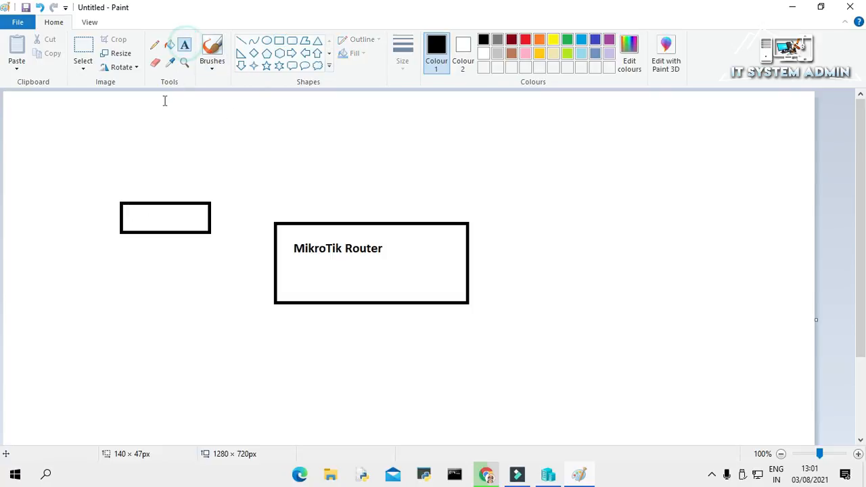
left_click(128, 215)
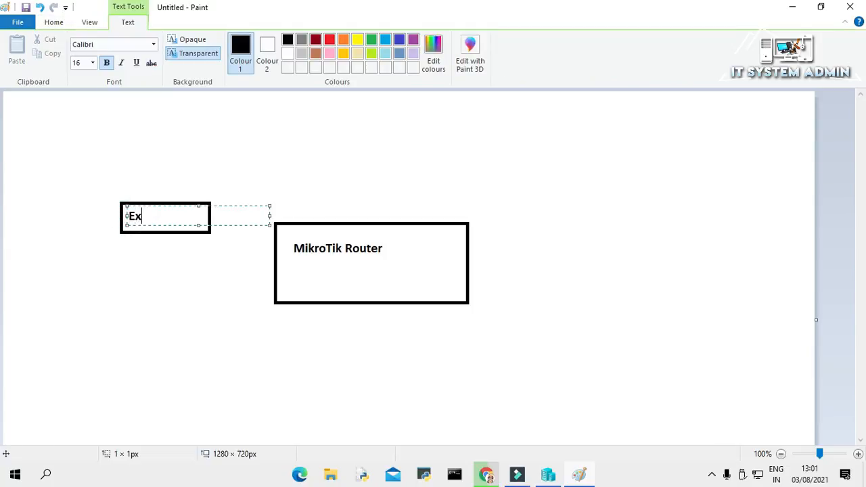
type("External SW")
left_click(416, 180)
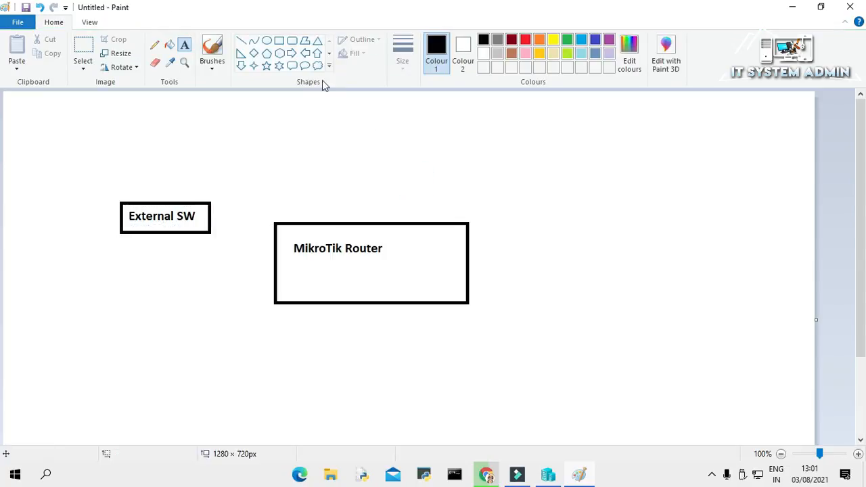
left_click(330, 54)
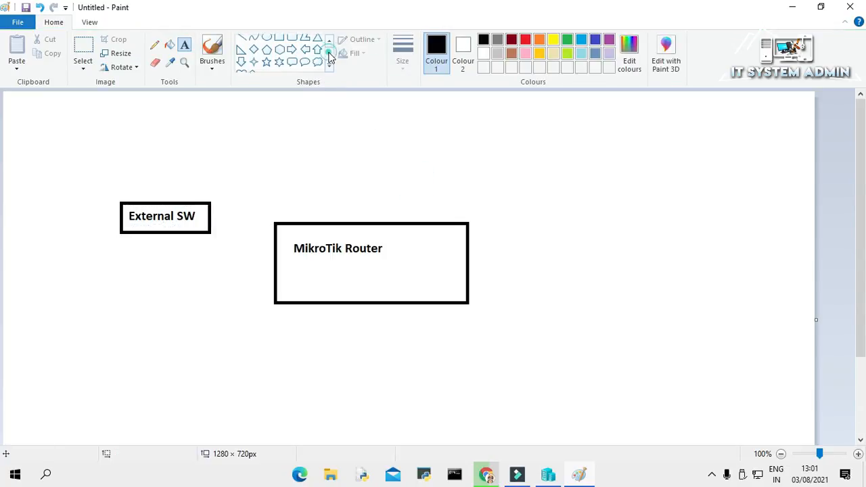
left_click(319, 53)
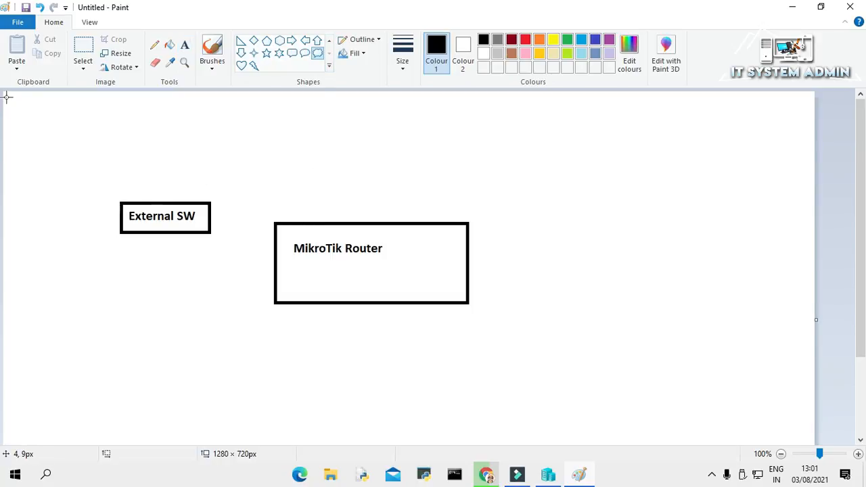
- Draw a cloud at top-left and connect it by lines to External SW and MikroTik Router
left_click_drag(12, 104, 78, 178)
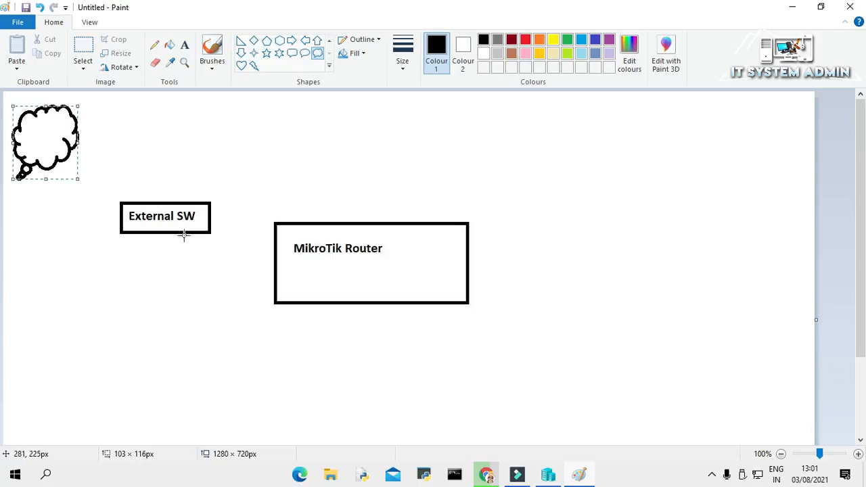
left_click(252, 124)
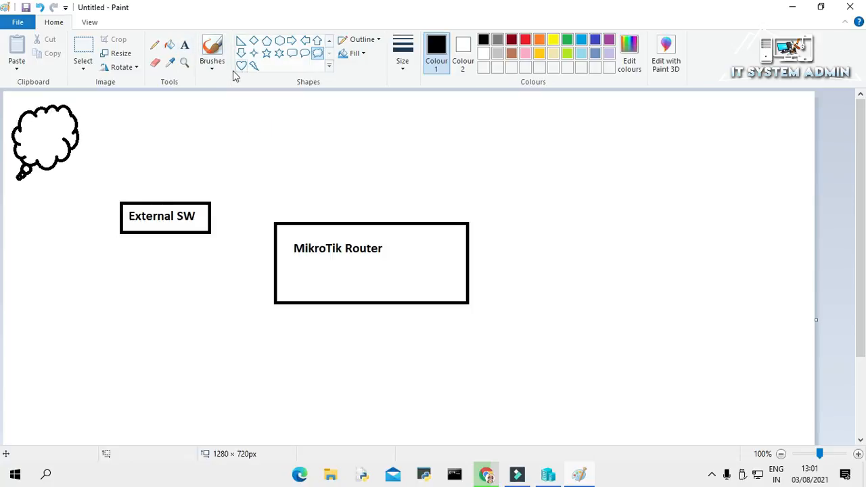
left_click(329, 42)
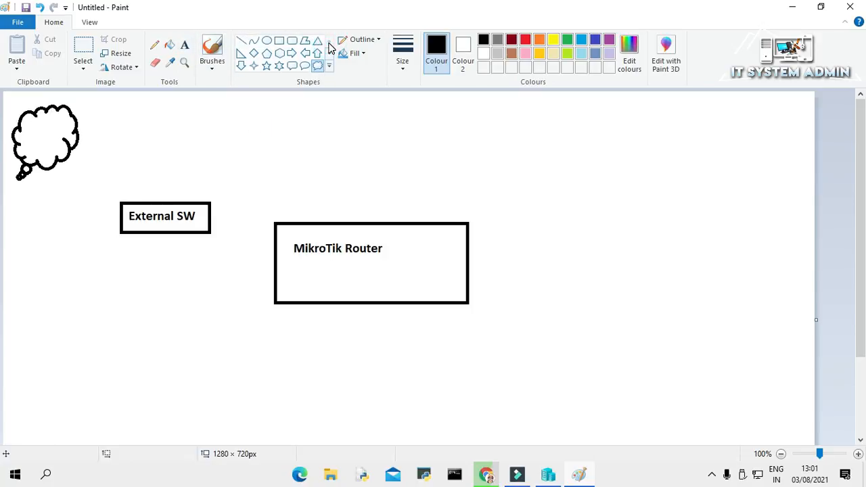
left_click(241, 42)
mouse_move(65, 156)
left_mouse_down()
mouse_move(131, 216)
mouse_move(123, 201)
left_mouse_up()
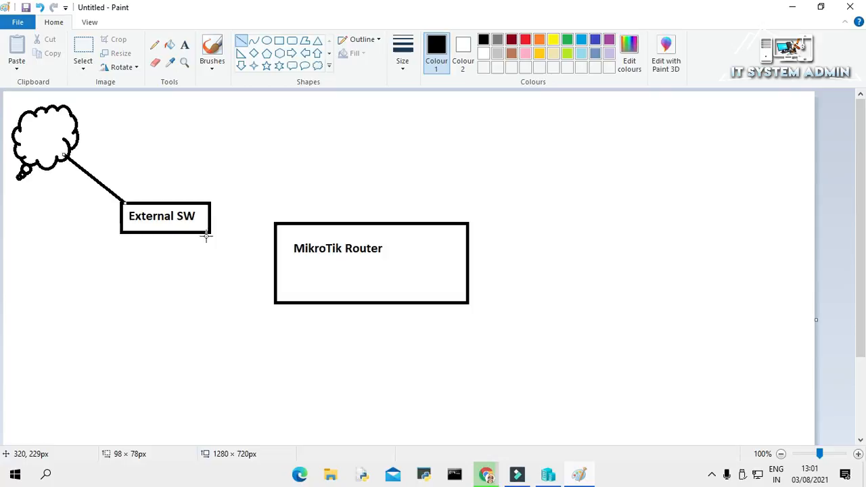
left_click_drag(210, 229, 276, 265)
left_click(383, 183)
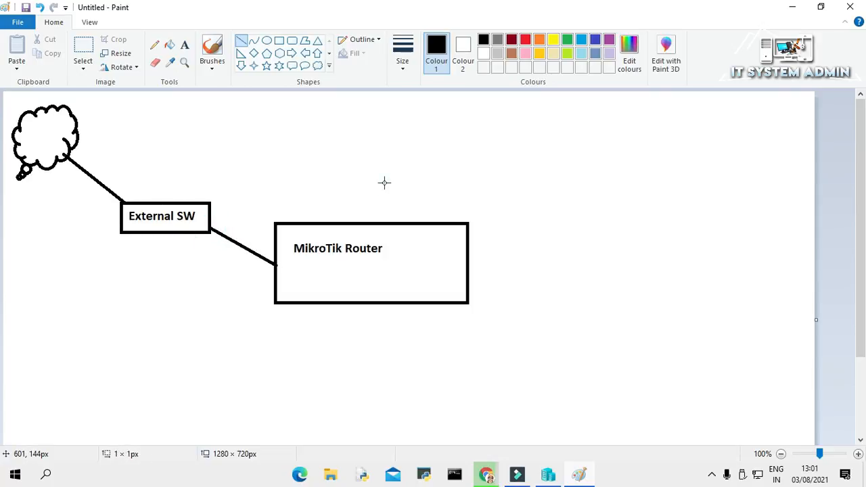
- Draw a rectangle right of MikroTik Router and start its label with 'In'
left_click(280, 41)
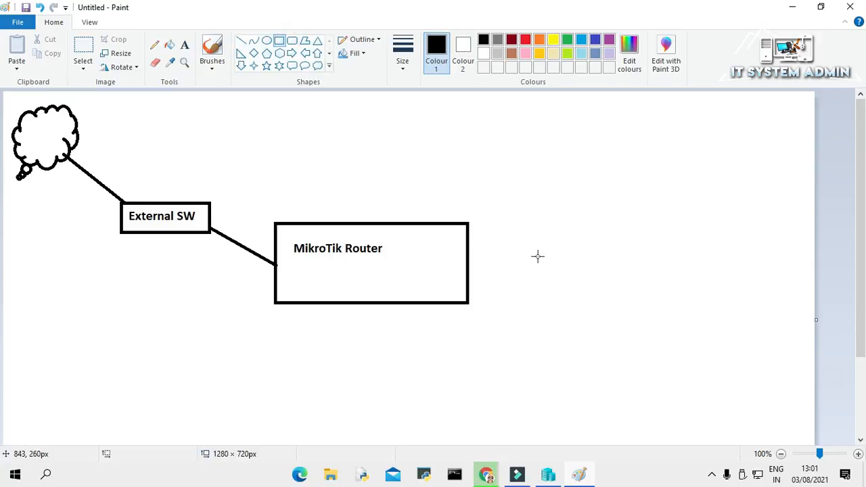
left_click_drag(537, 257, 656, 288)
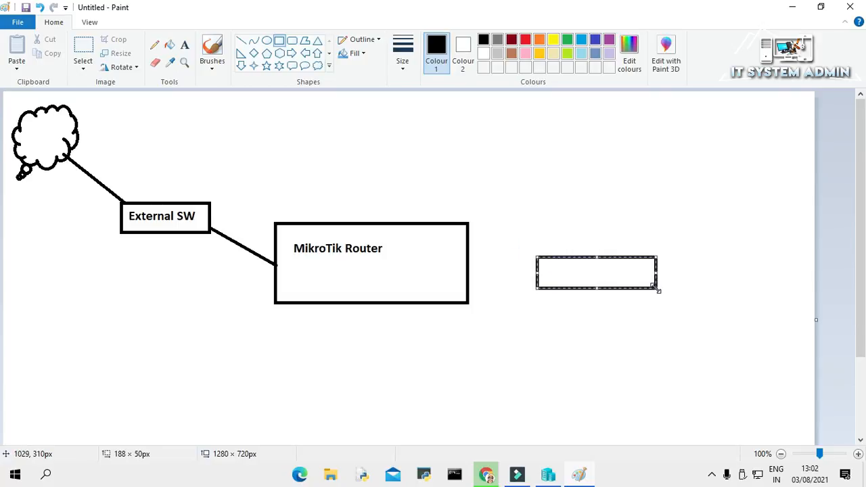
left_click(185, 45)
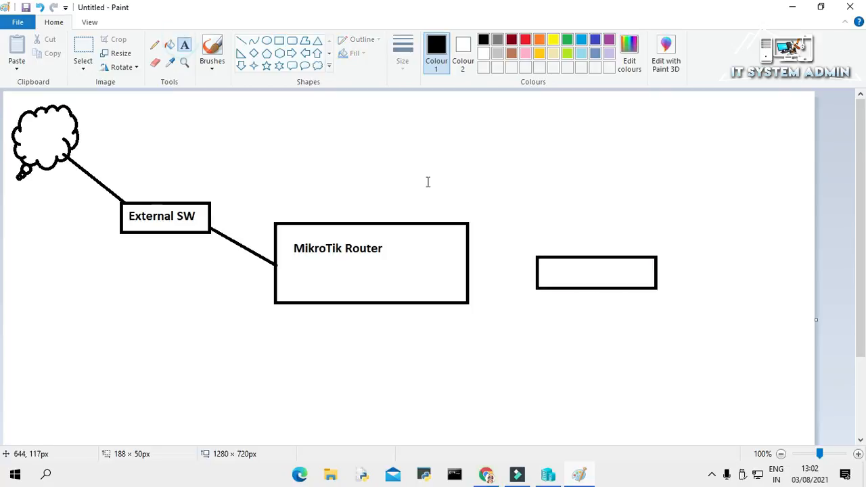
left_click(546, 270)
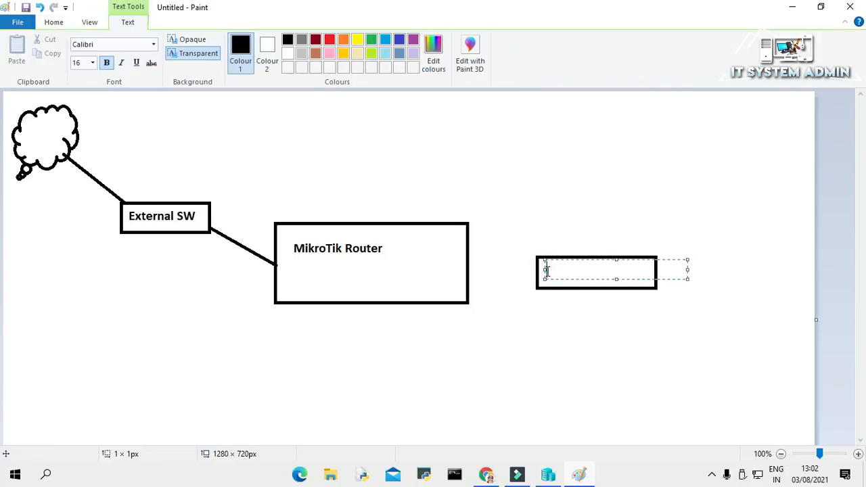
type("In")
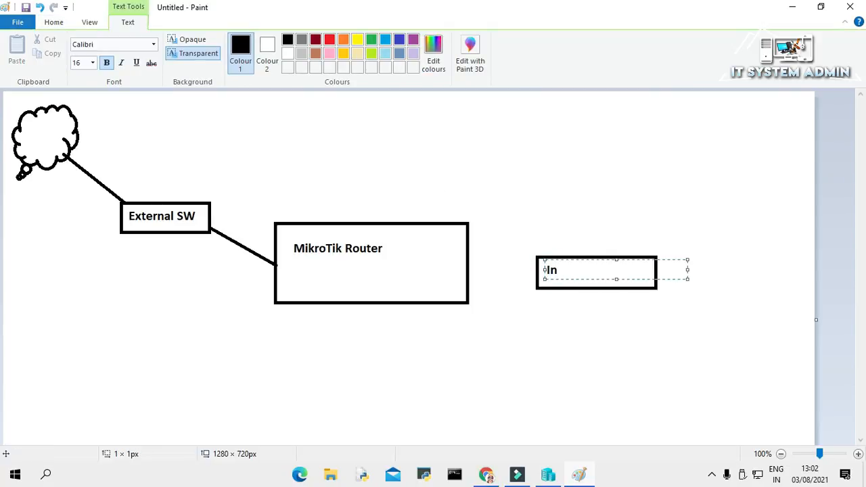
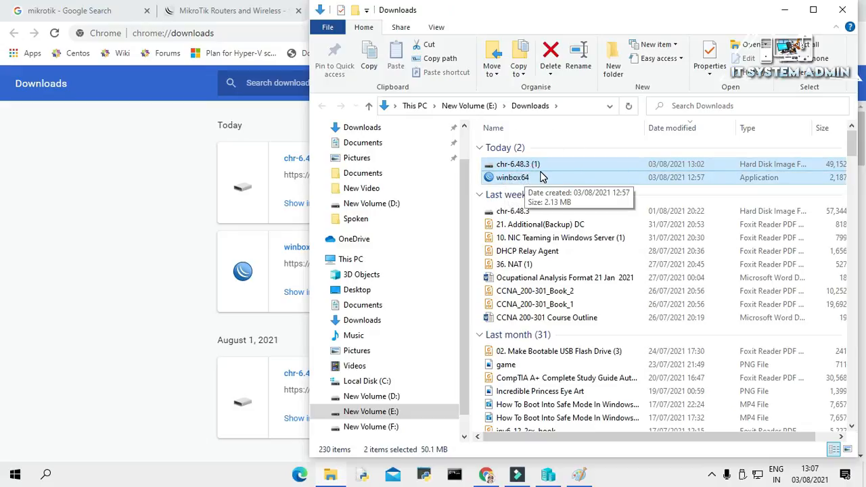
- Move winbox64 and chr-6.48.3 (1) from Downloads into New Volume (E:), then minimise the window
right_click(541, 177)
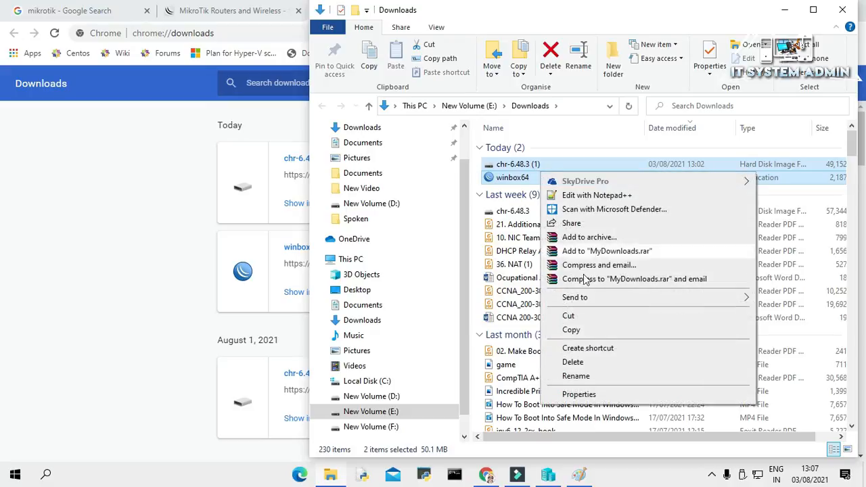
left_click(587, 316)
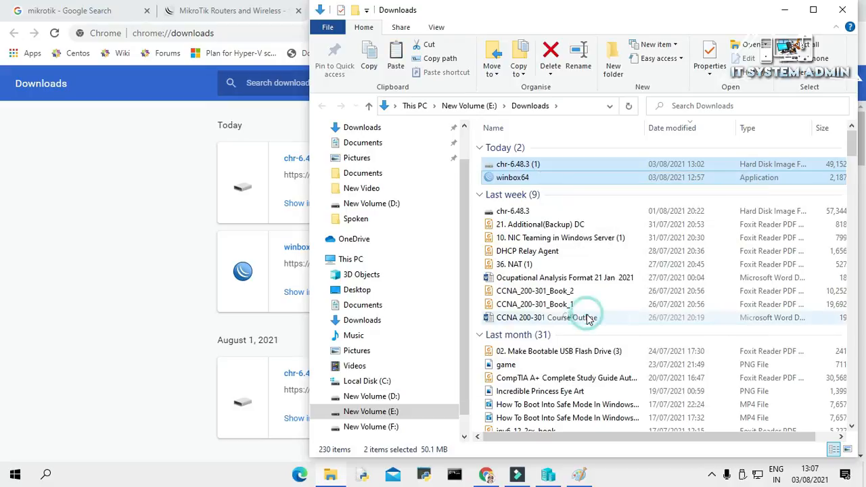
left_click(391, 427)
left_click(555, 266)
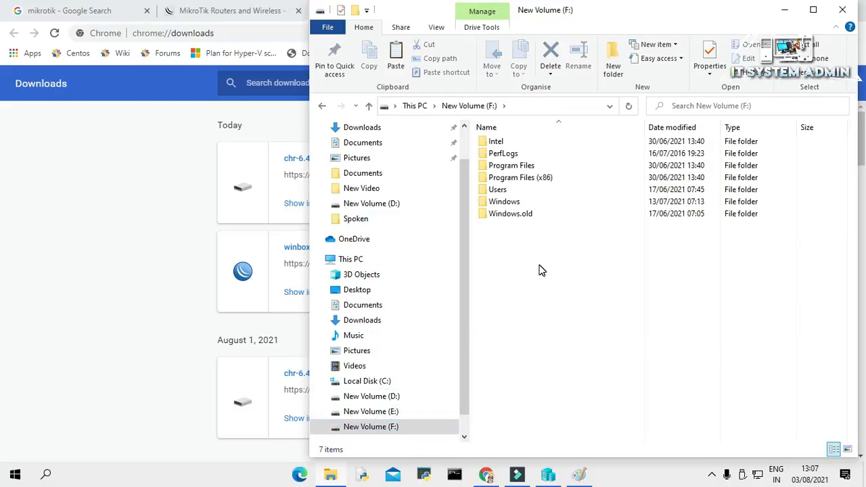
left_click(402, 412)
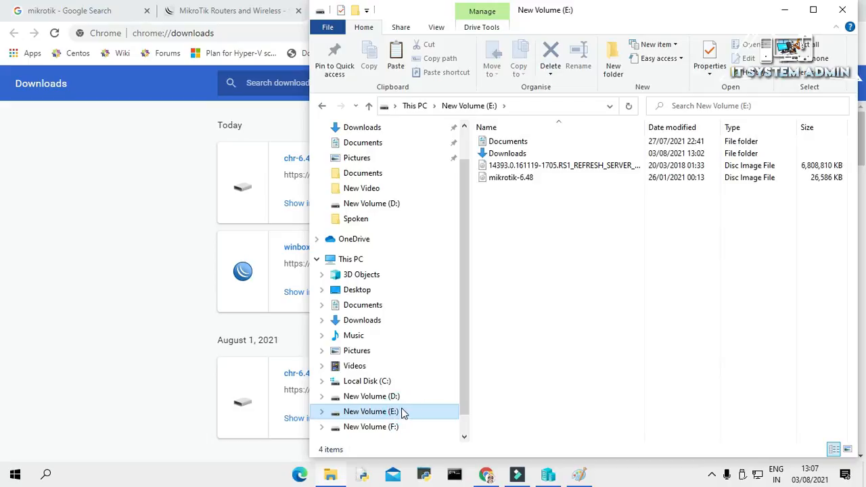
right_click(550, 249)
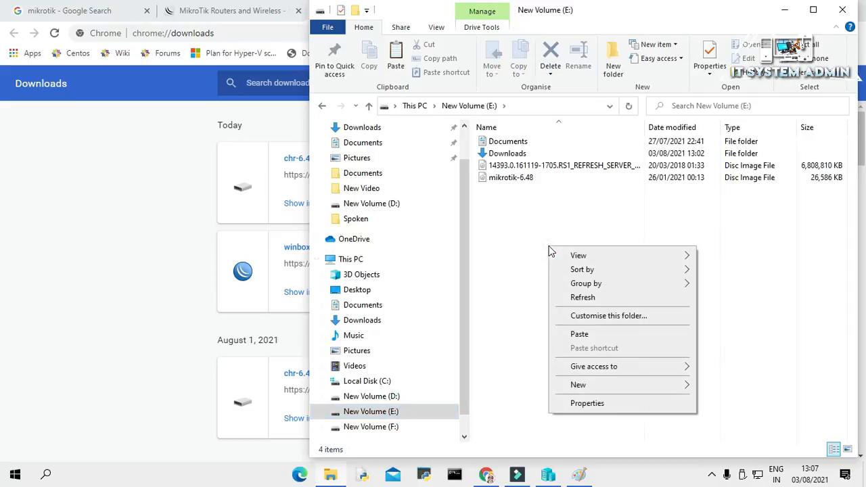
left_click(581, 334)
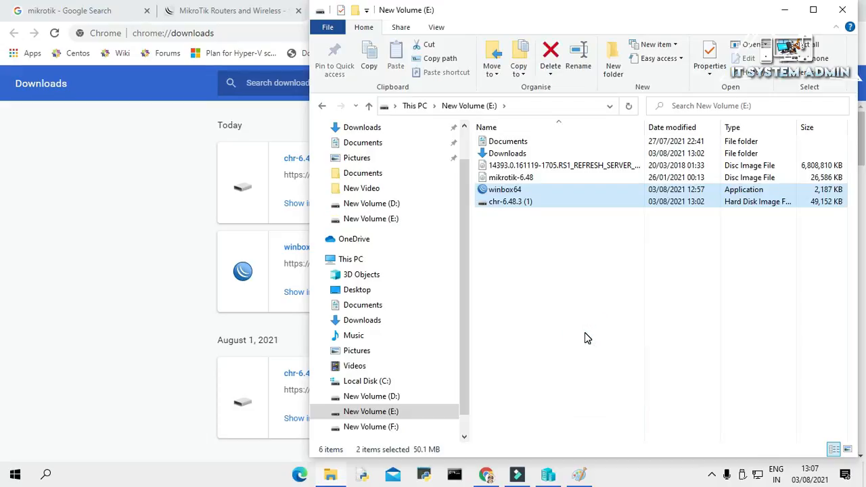
left_click(586, 333)
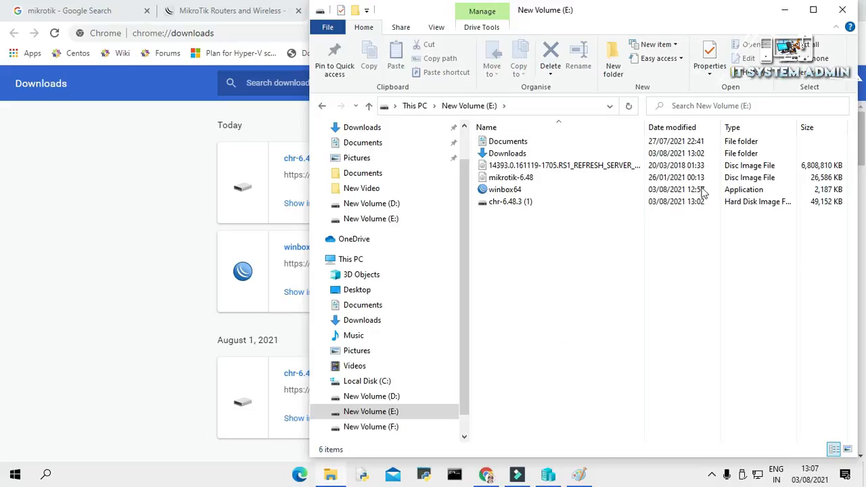
left_click(784, 16)
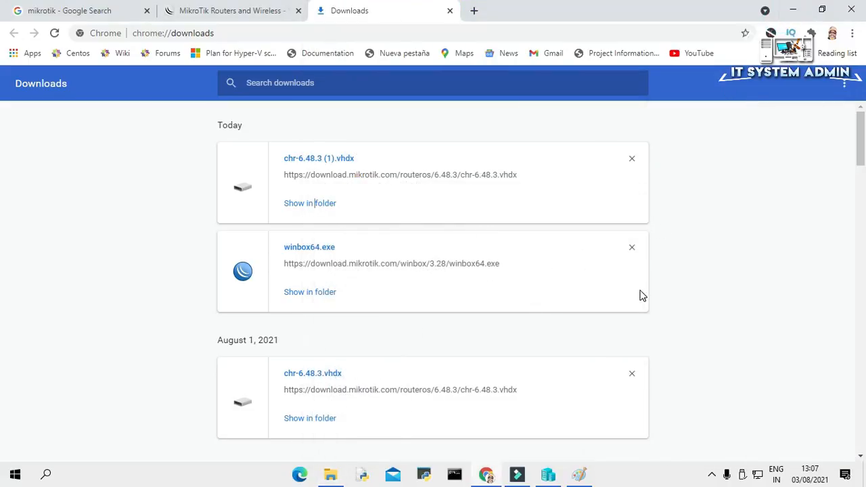
- Create a new external virtual switch and rename it EX Virtual Switch
left_click(549, 478)
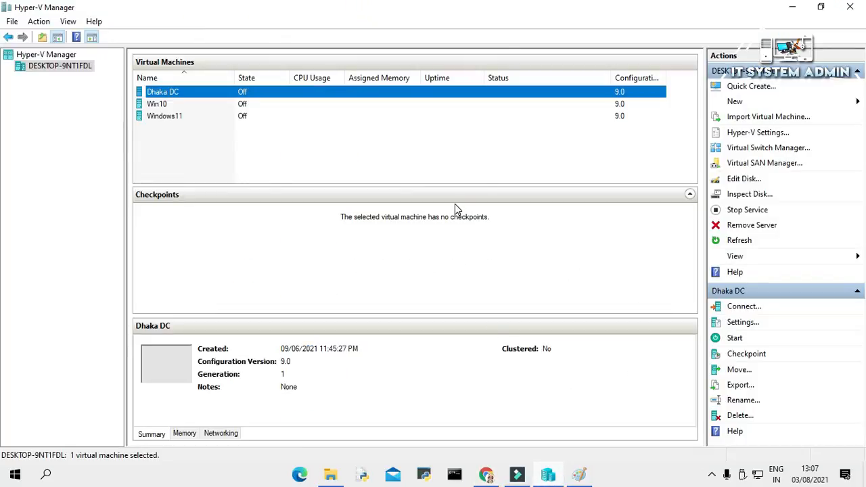
left_click(774, 155)
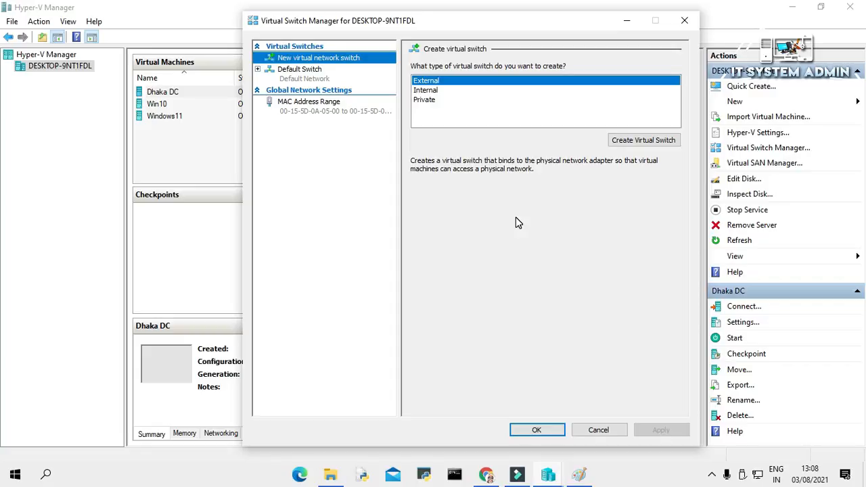
left_click(463, 81)
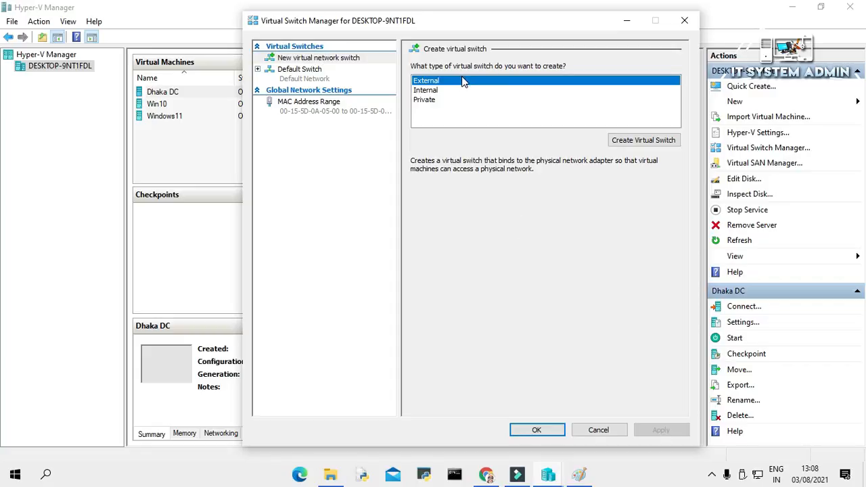
left_click(648, 140)
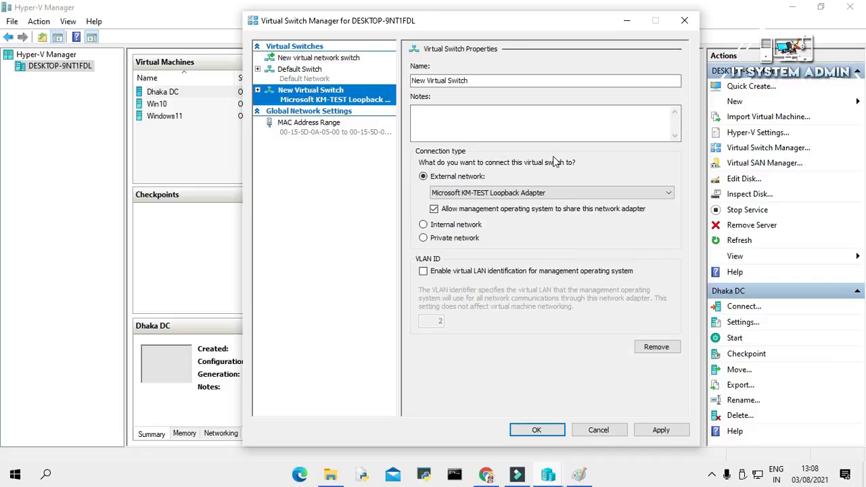
left_click(441, 80)
left_click_drag(428, 80, 409, 81)
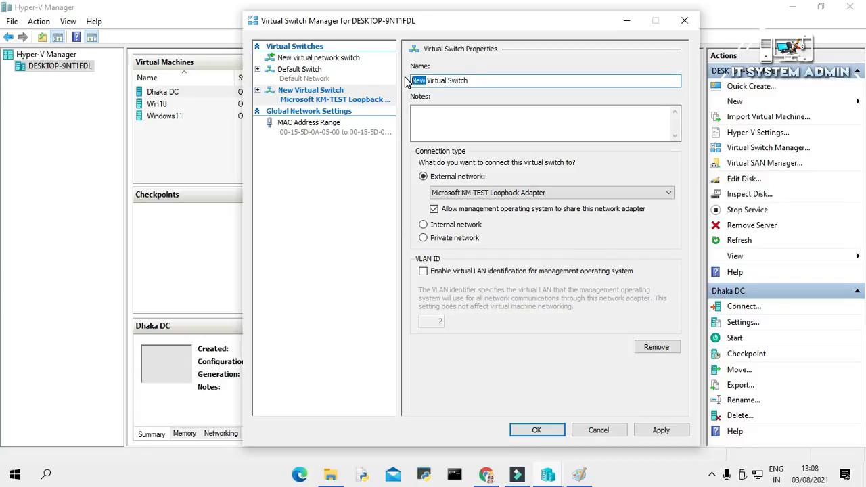
type("EX")
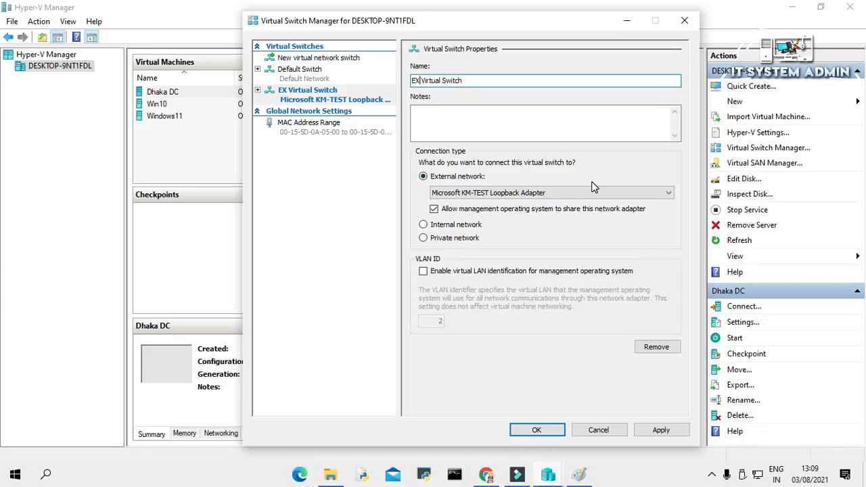
- Bind EX Virtual Switch to the Realtek PCIe GbE Family Controller and apply the change
left_click(623, 196)
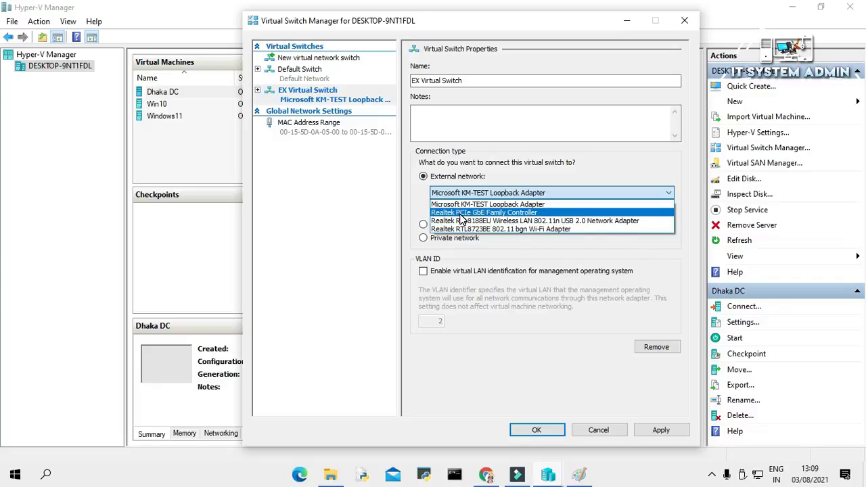
left_click(509, 213)
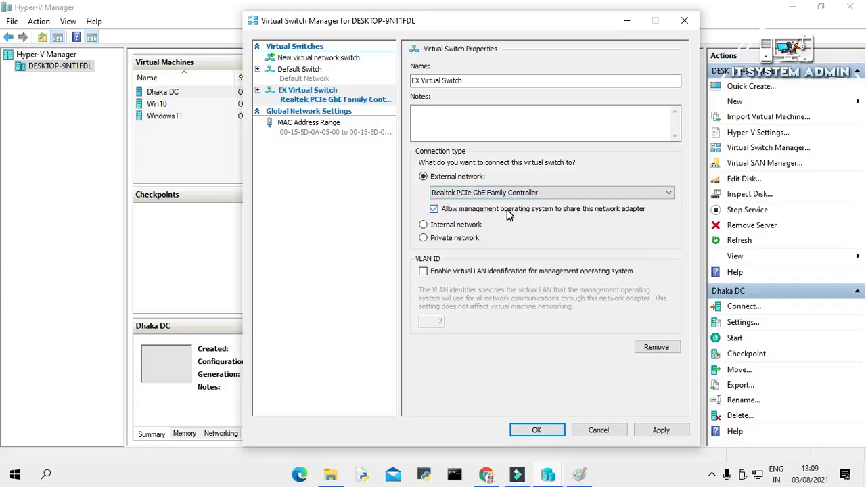
left_click(662, 430)
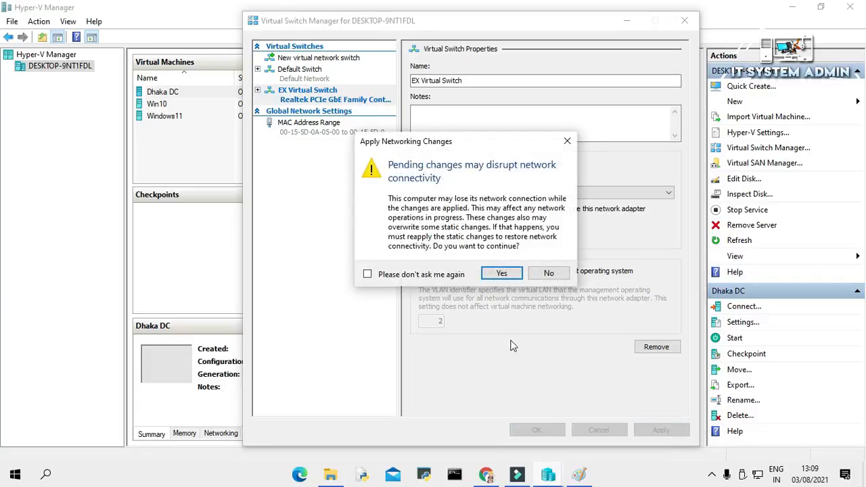
left_click(501, 276)
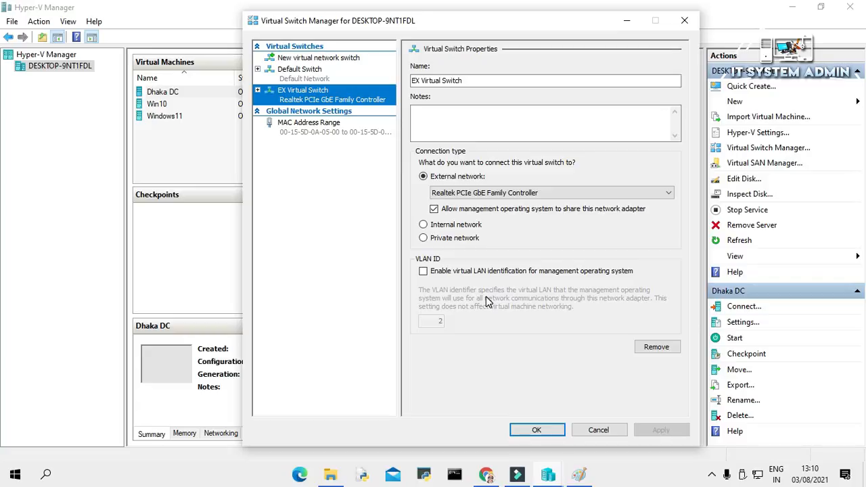
left_click(537, 431)
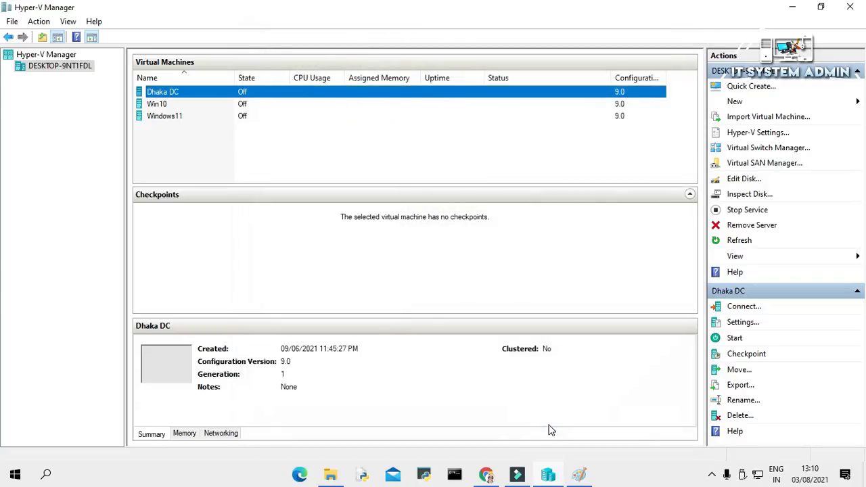
- Add an internal virtual switch renamed IN Virtual Switch and apply it
left_click(751, 149)
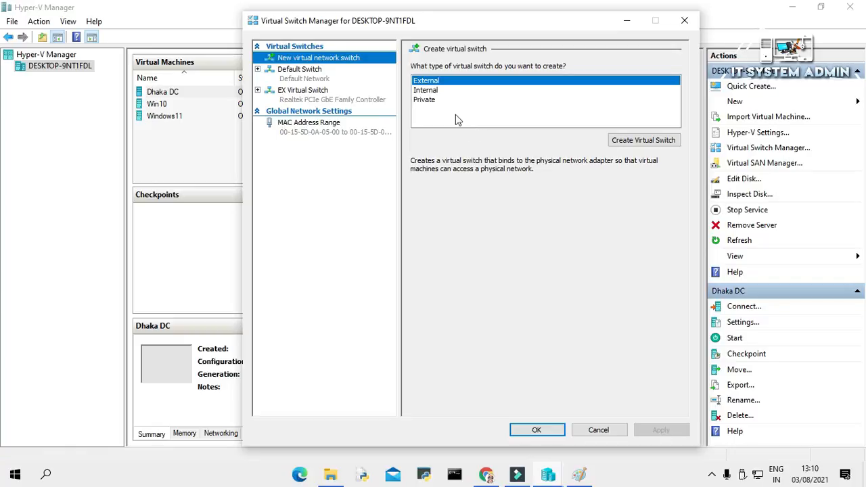
left_click(436, 94)
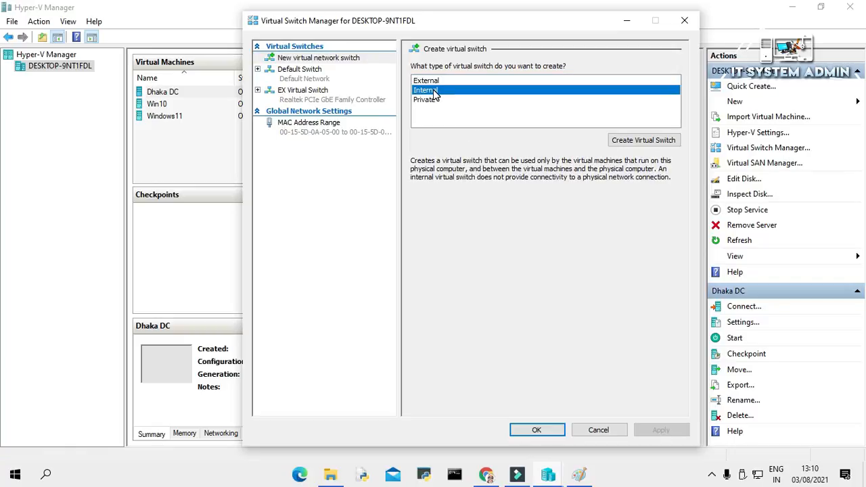
left_click(634, 139)
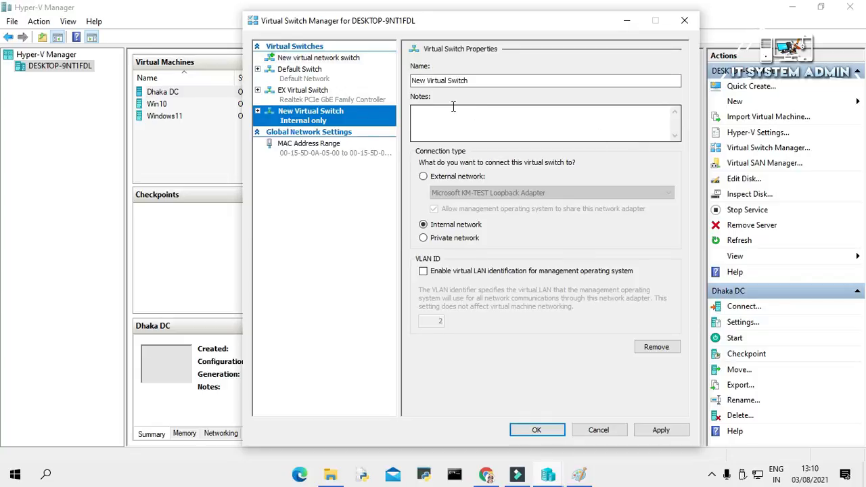
left_click(423, 80)
left_click(423, 81)
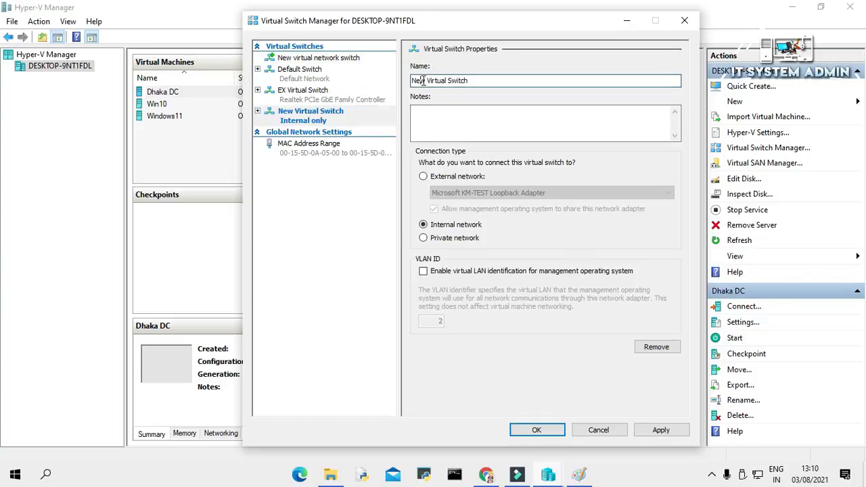
left_click_drag(425, 80, 411, 81)
type("IN")
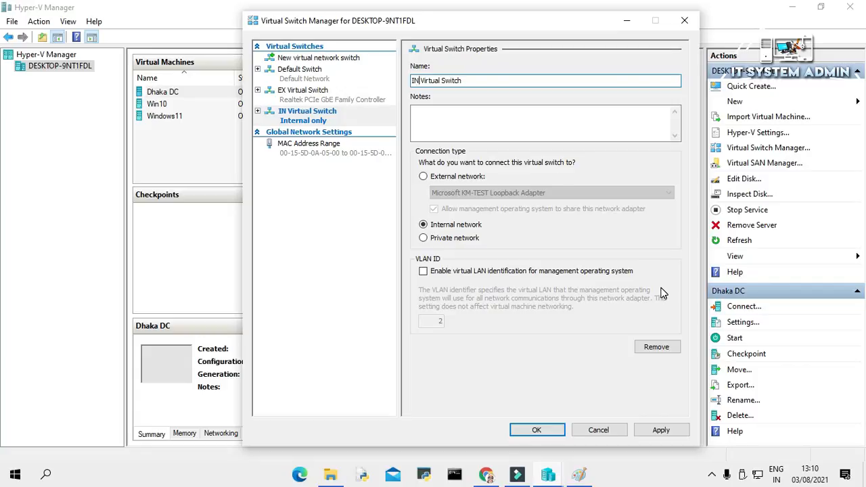
left_click(663, 434)
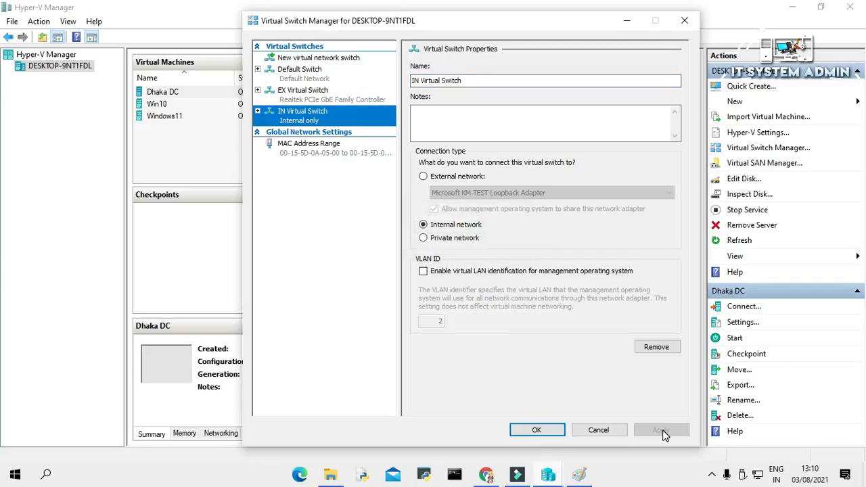
left_click(531, 431)
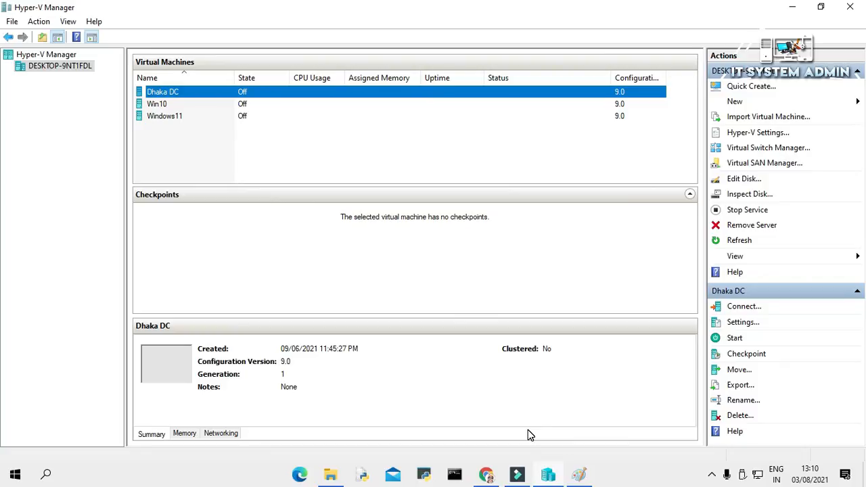
- Start a new virtual machine named MikroTik, keeping Generation 1
left_click(797, 103)
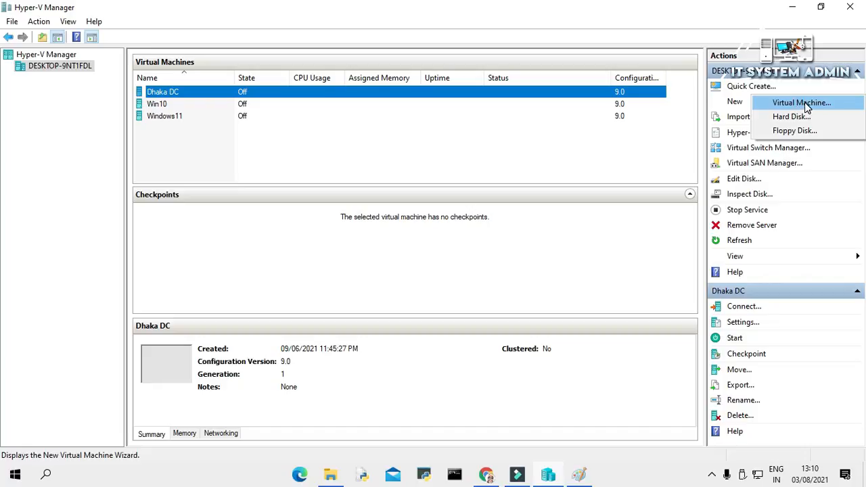
left_click(805, 104)
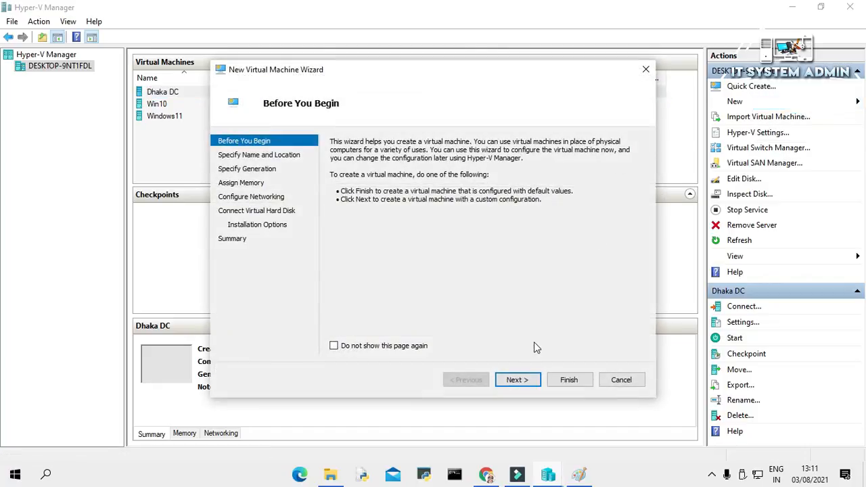
left_click(520, 381)
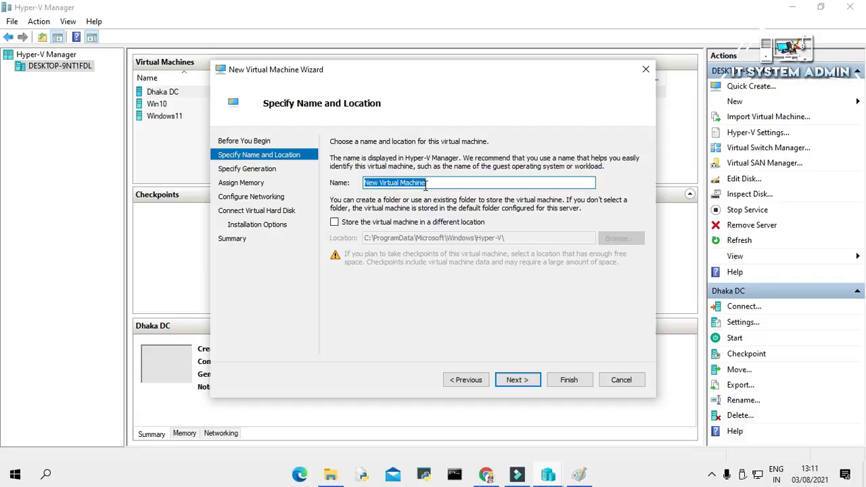
type("MikroTik")
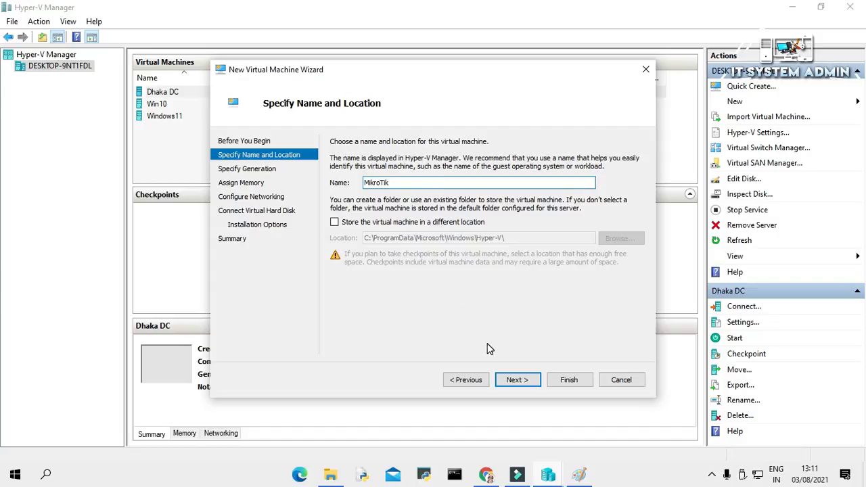
left_click(513, 381)
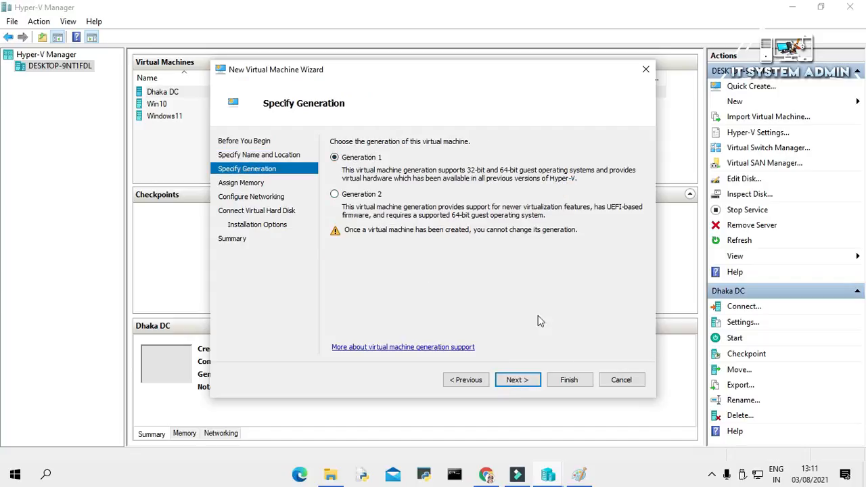
left_click(532, 381)
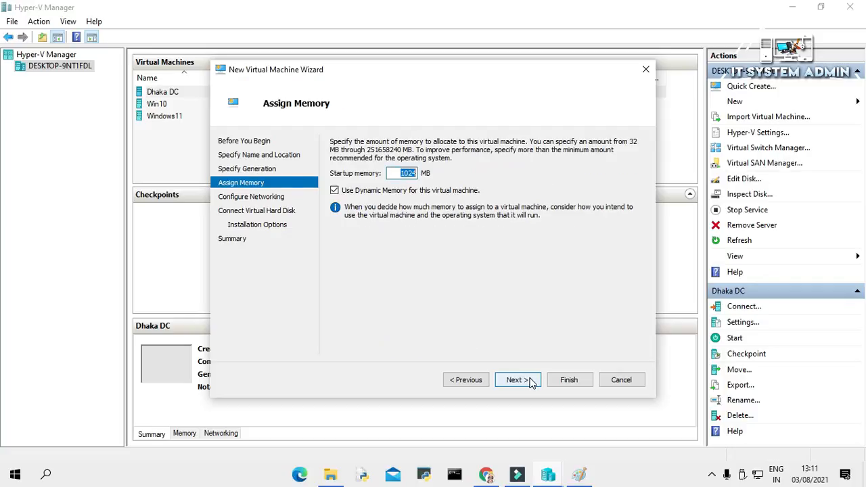
- Set startup memory to 256 MB and connect the VM to EX Virtual Switch
key("BackSpace")
type("256")
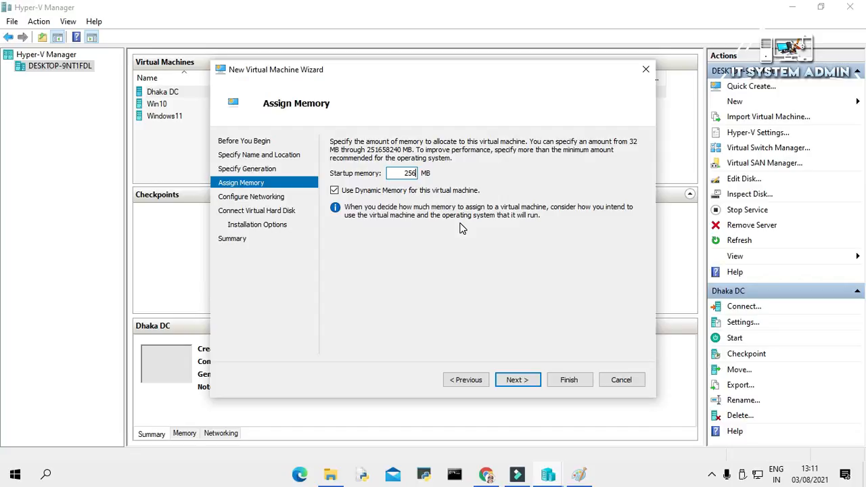
left_click(516, 384)
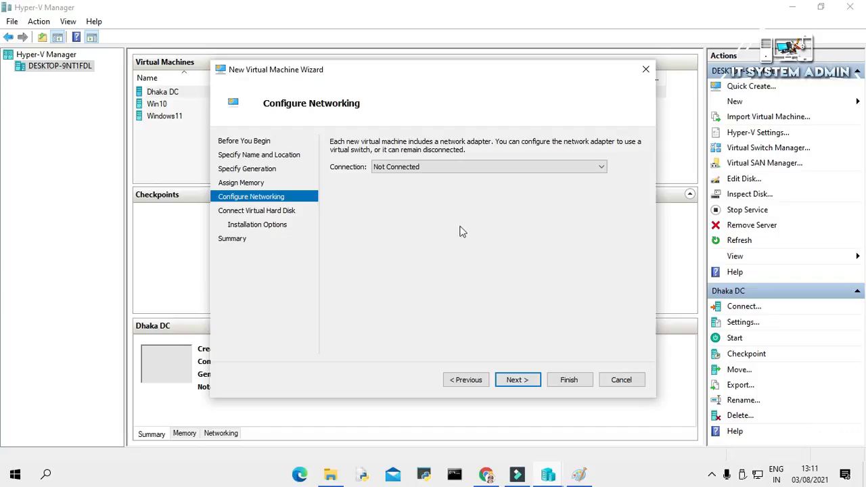
left_click(443, 168)
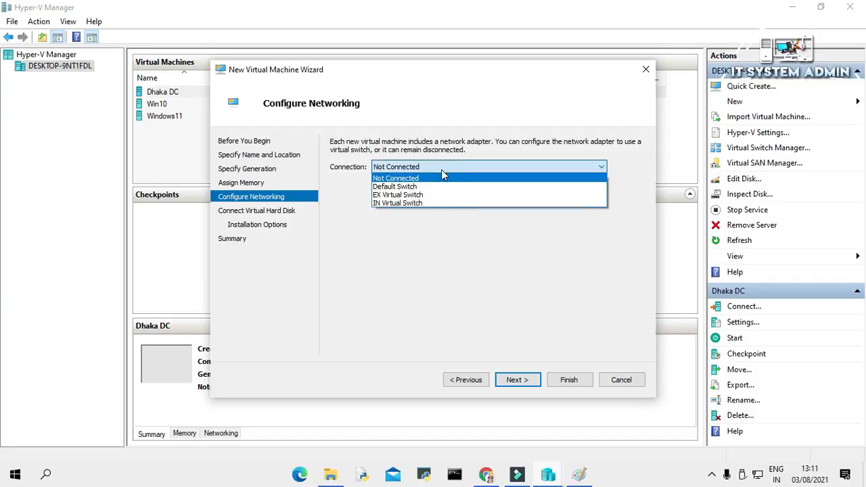
left_click(435, 195)
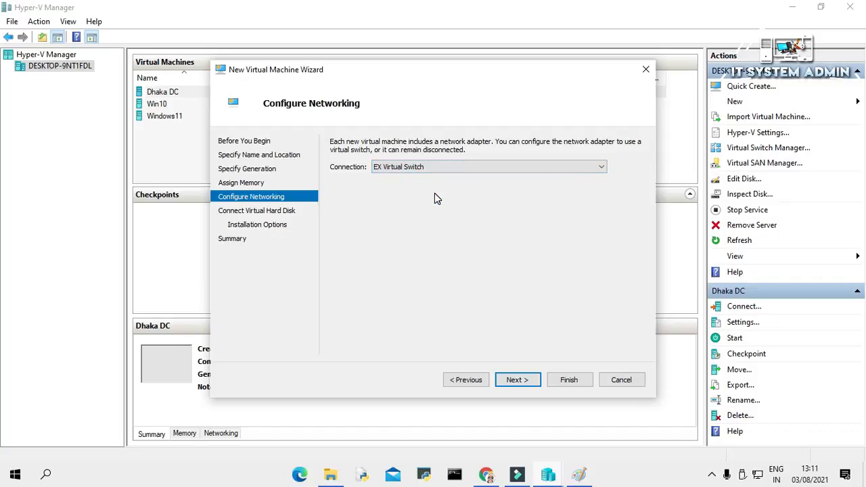
left_click(516, 380)
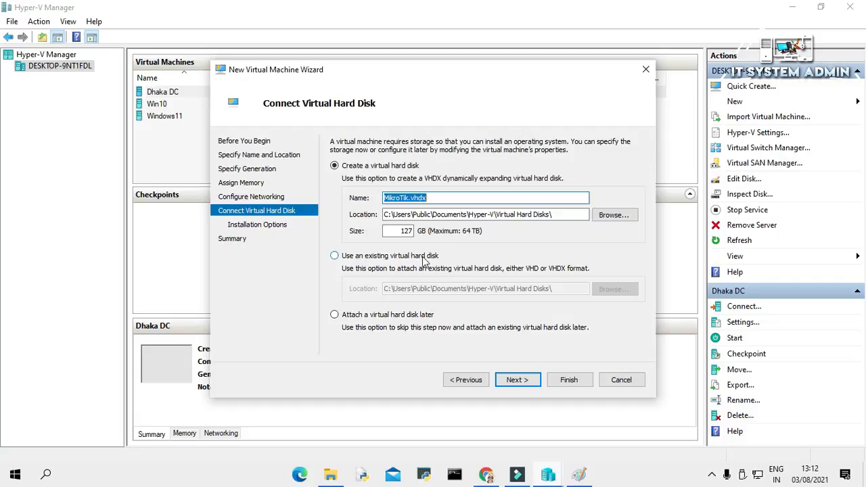
- Attach the existing disk chr-6.48.3 (1) from New Volume (E:) as the VM's hard disk
left_click(335, 256)
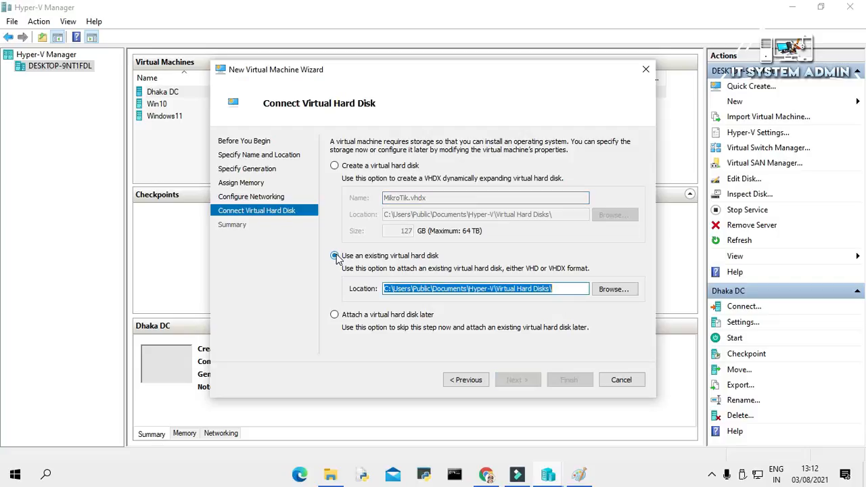
left_click(613, 290)
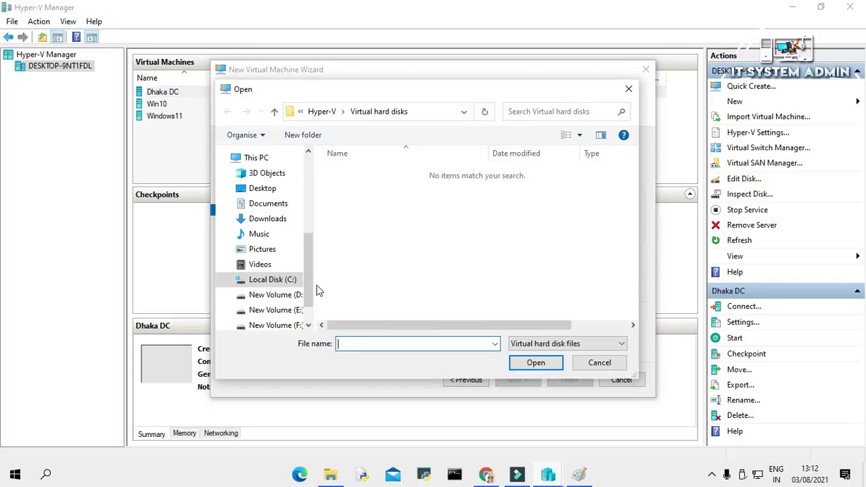
left_click(290, 312)
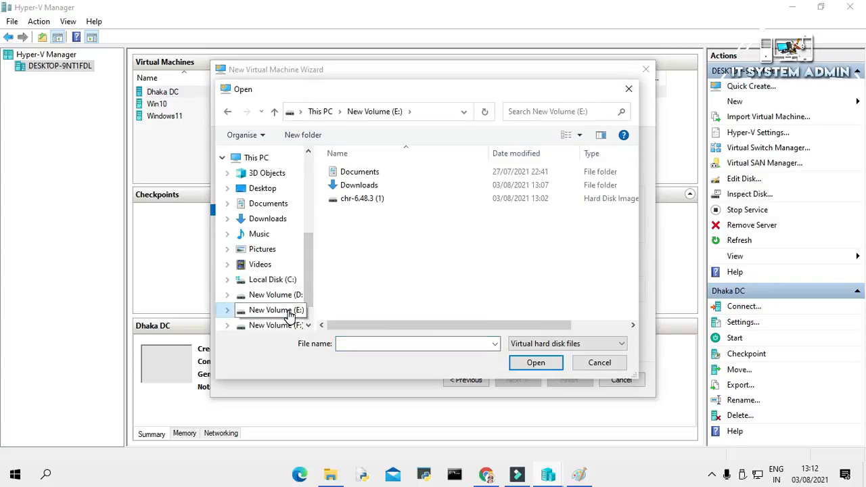
left_click(368, 205)
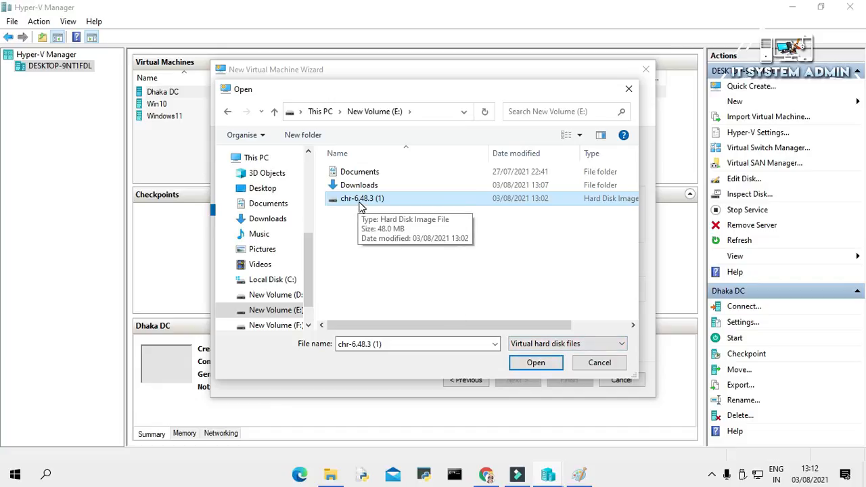
left_click(542, 364)
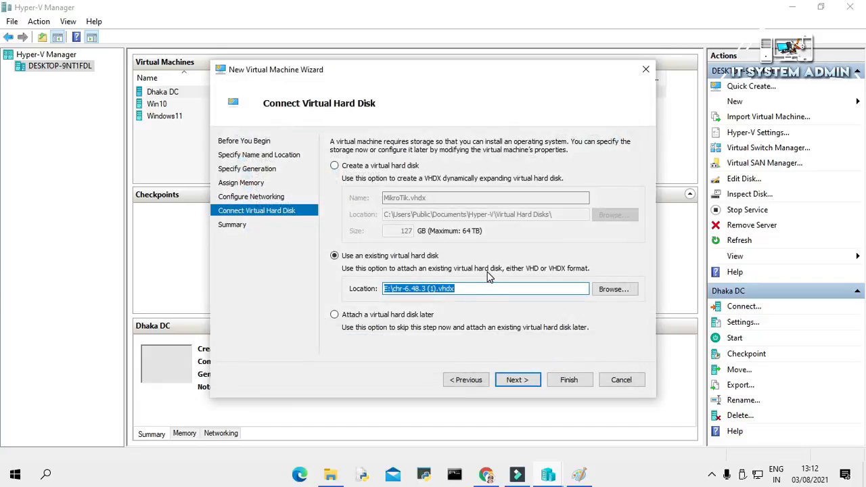
- Finish creating the MikroTik VM and open its Settings
left_click(518, 380)
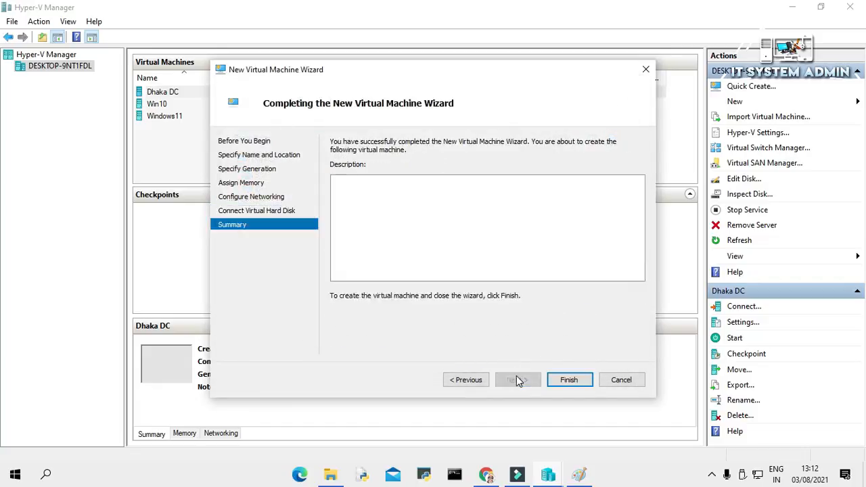
left_click(573, 381)
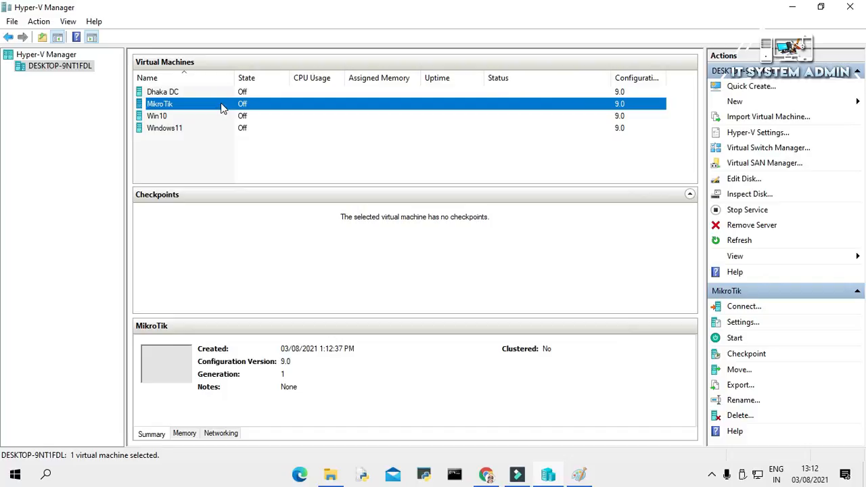
right_click(220, 104)
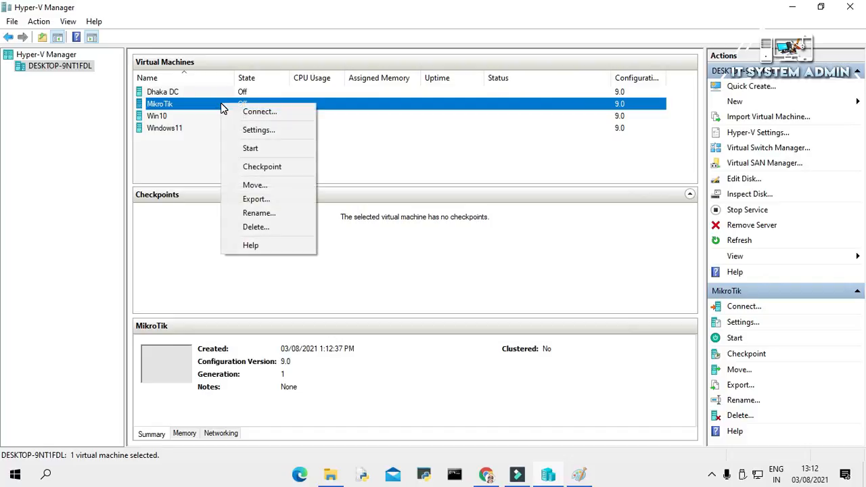
left_click(257, 130)
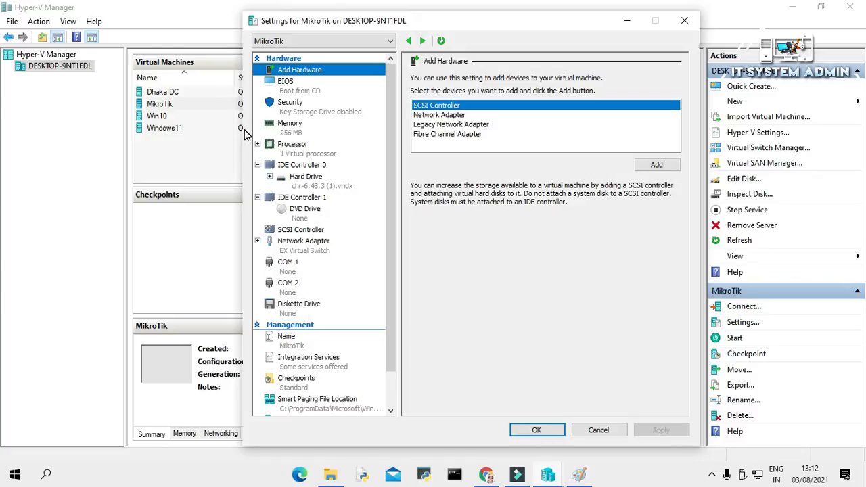
- Add a second network adapter on IN Virtual Switch to the MikroTik VM and apply
left_click(304, 255)
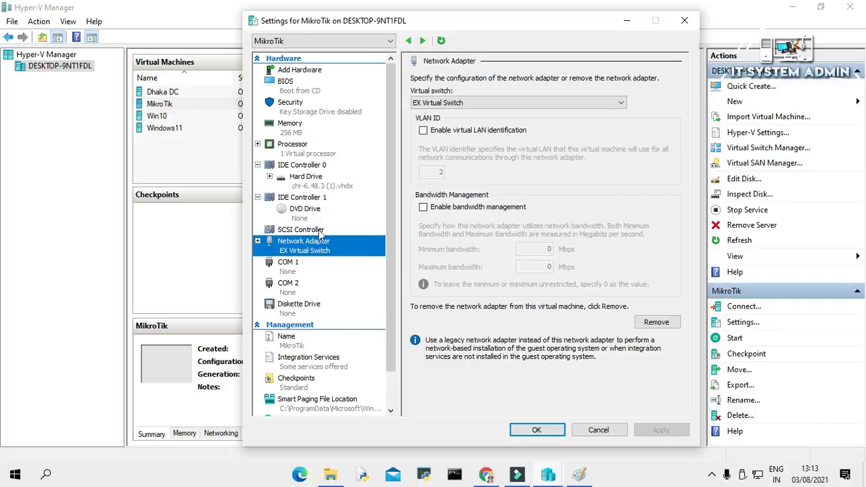
left_click(312, 72)
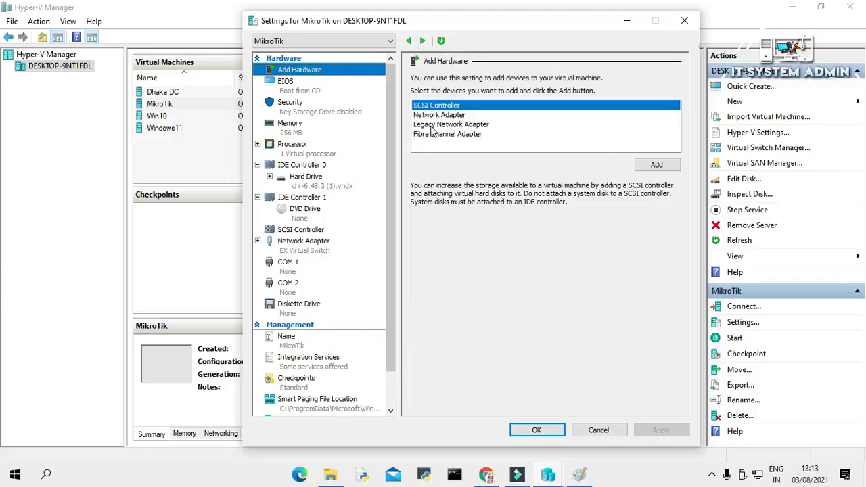
left_click(452, 116)
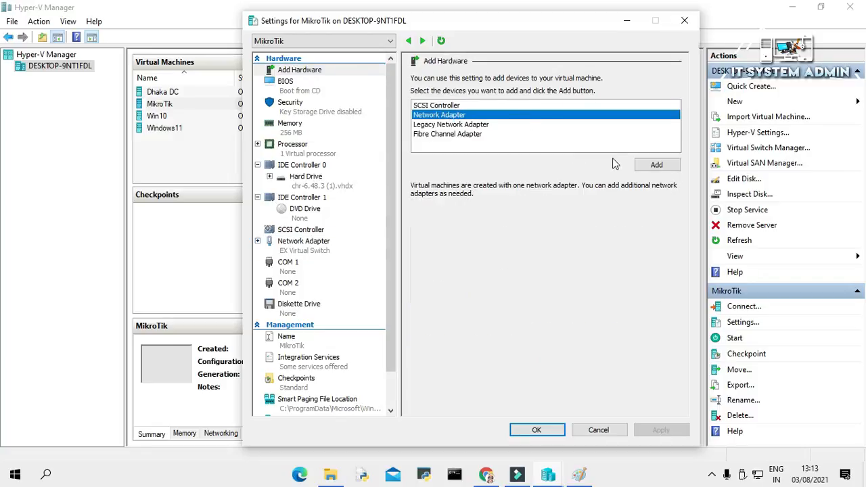
left_click(649, 170)
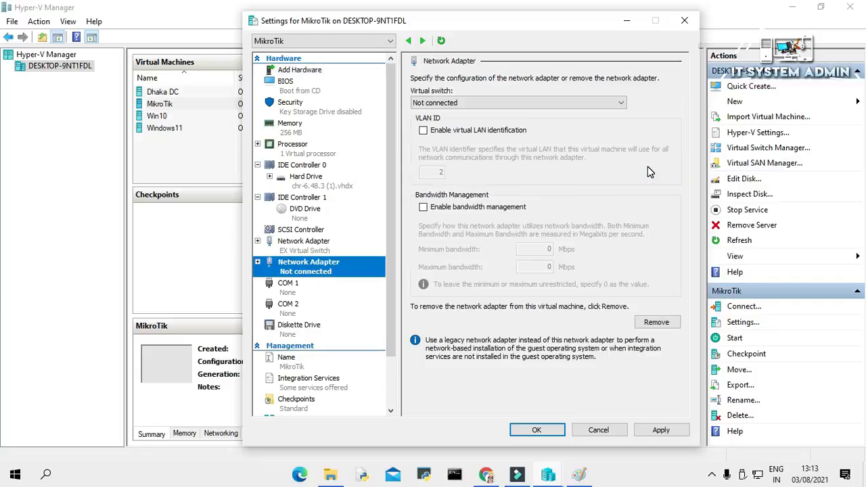
left_click(476, 102)
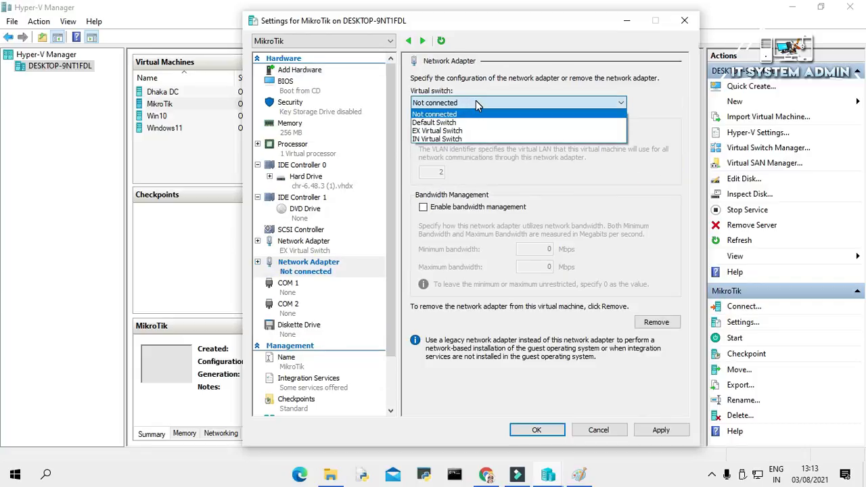
left_click(466, 141)
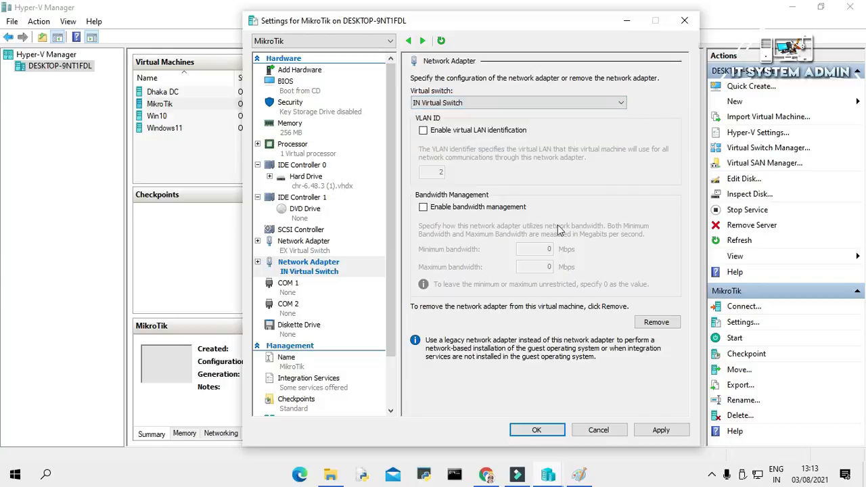
left_click(669, 430)
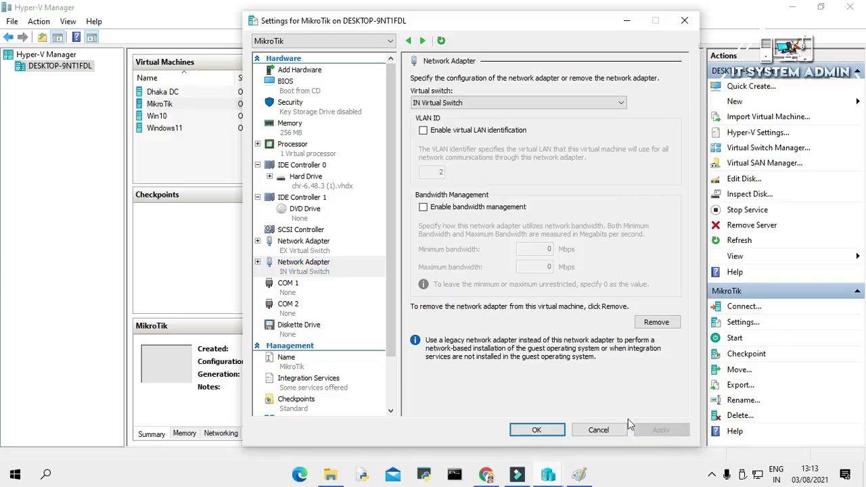
left_click(535, 431)
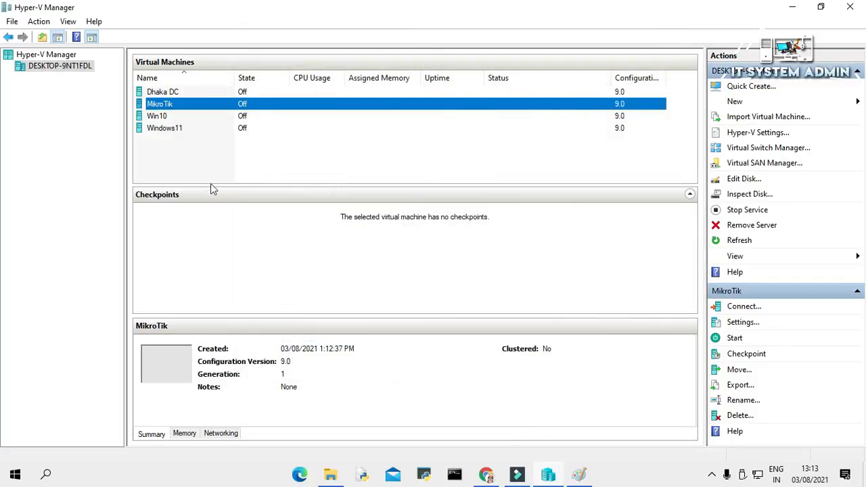
- Connect to and start the MikroTik VM, log in with the default admin user, answer y for the licence
right_click(203, 110)
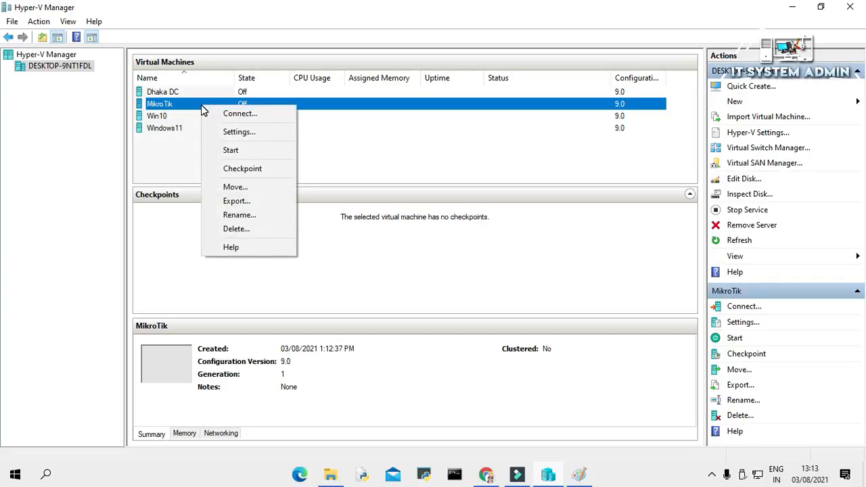
left_click(223, 113)
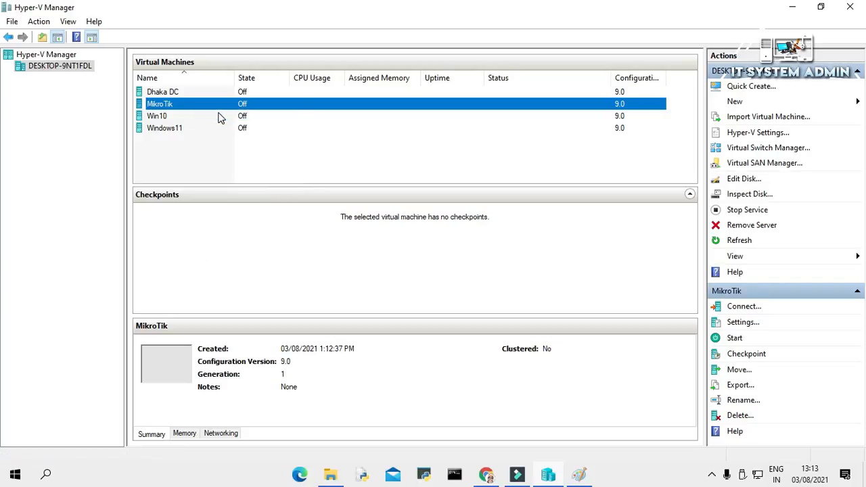
left_click(371, 209)
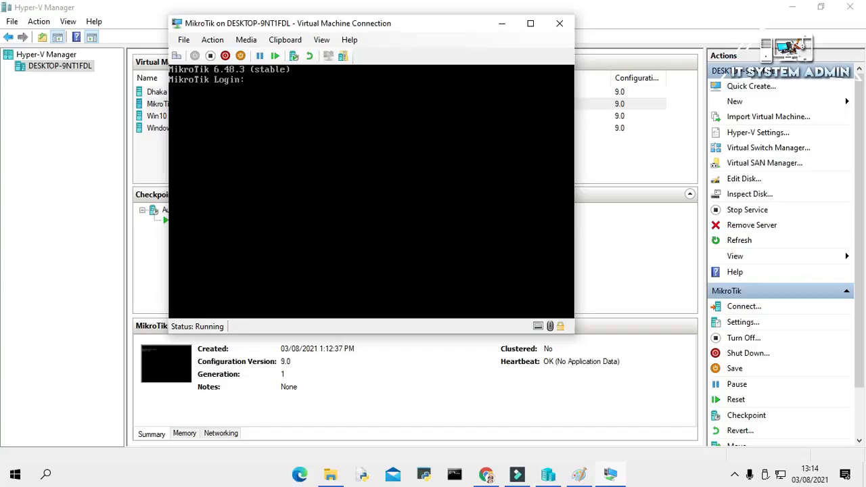
type("admin")
key("Return")
key("Return")
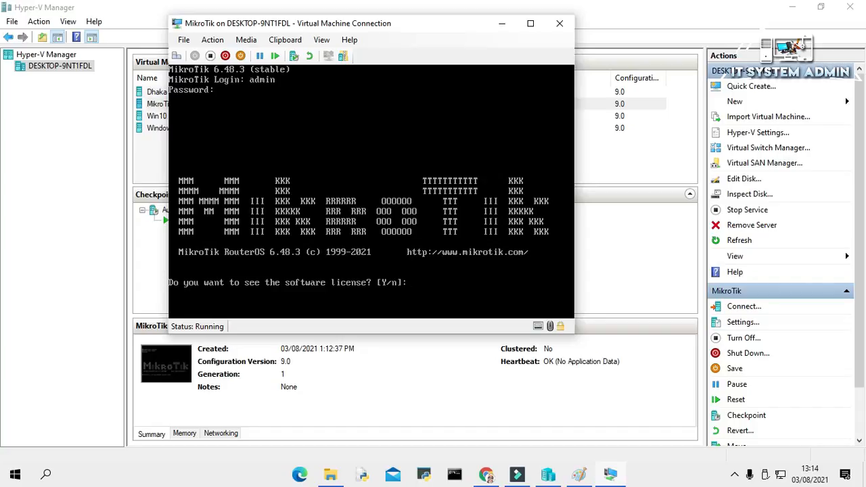
type("y")
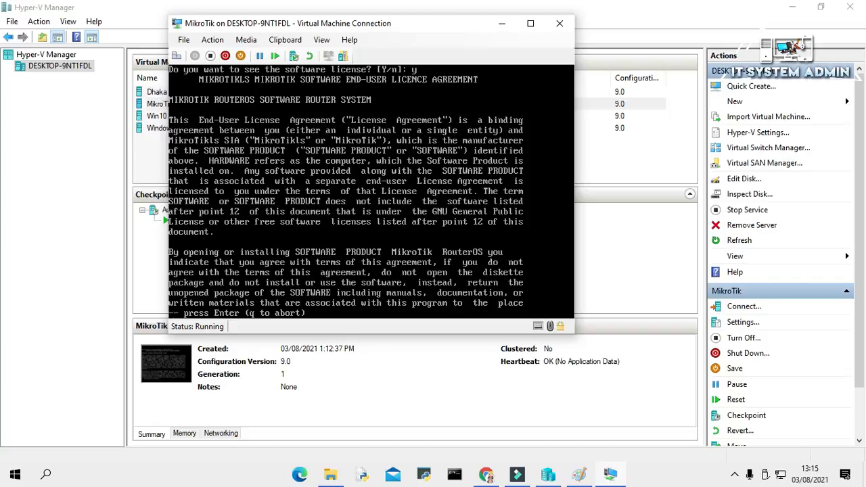
- Page through the RouterOS licence text to reach the command prompt
key("Return")
key("Return")
key("Return")
key("Return")
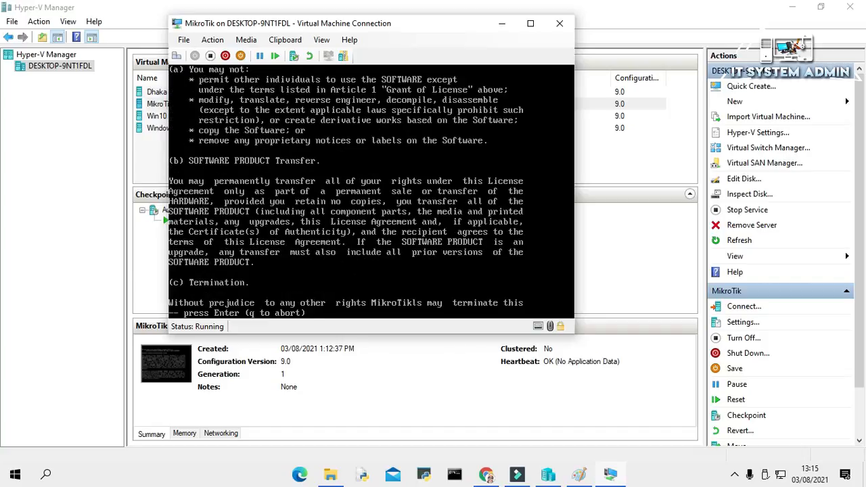
key("Return")
key("Return")
key("Return")
key("Return")
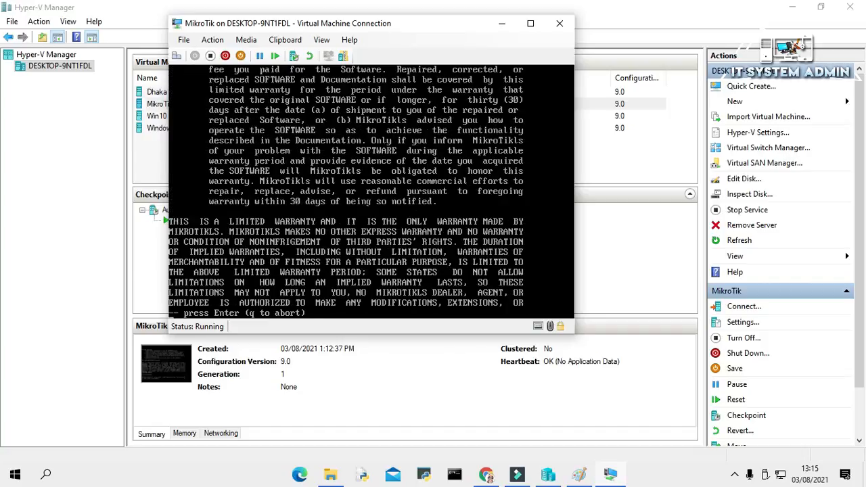
key("Return")
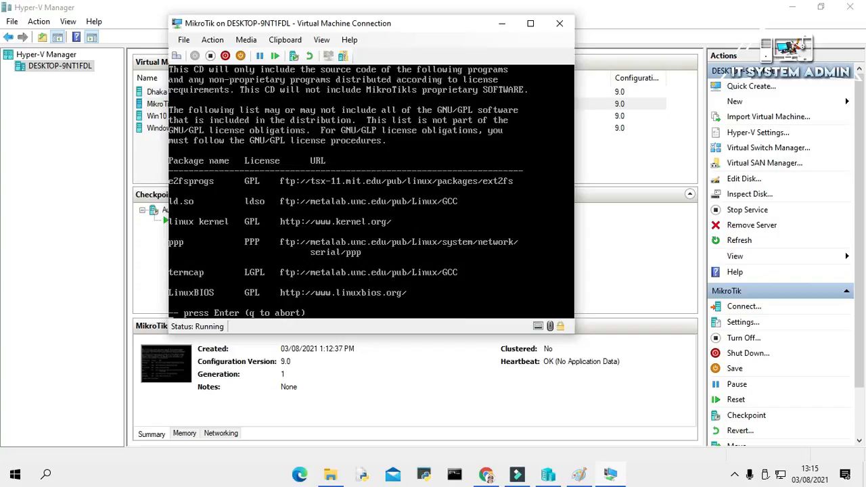
key("Return")
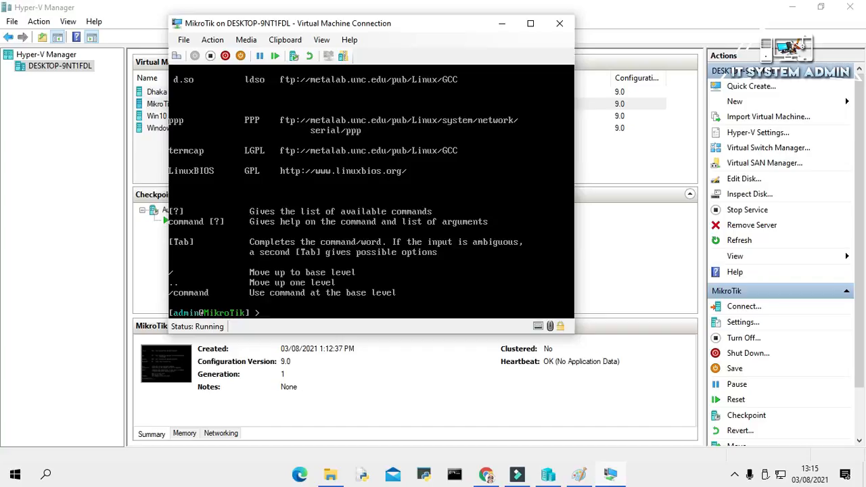
- Run 'interface print' to list the router's interfaces ether1 and ether2
type("int")
key("Tab")
type("pr")
key("Tab")
key("Return")
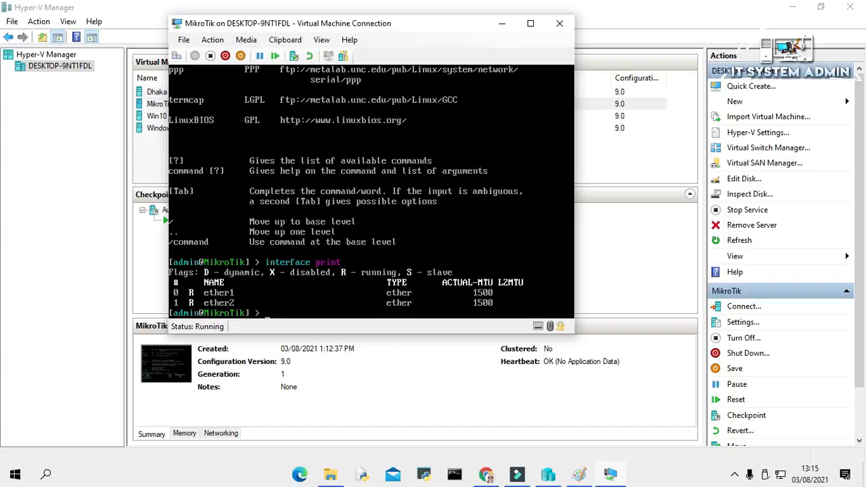
- Confirm in MikroTik's Settings that its adapters use EX Virtual Switch and IN Virtual Switch
left_click(153, 106)
left_click(156, 107)
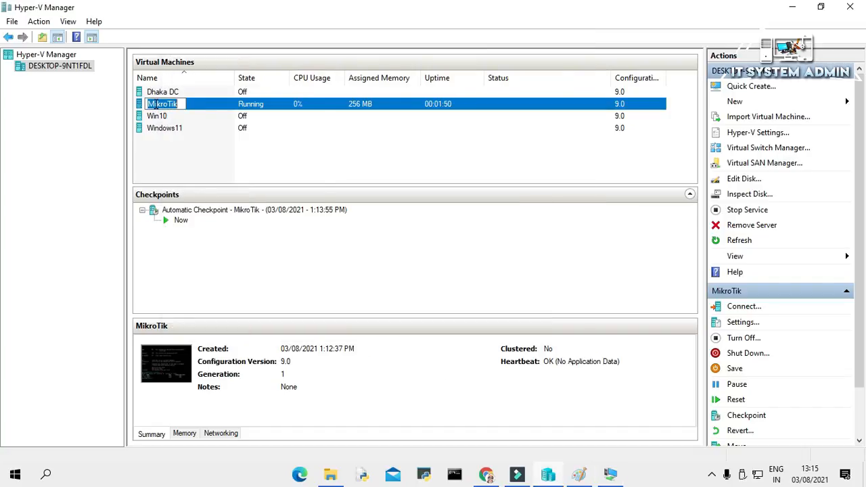
right_click(156, 109)
left_click(350, 108)
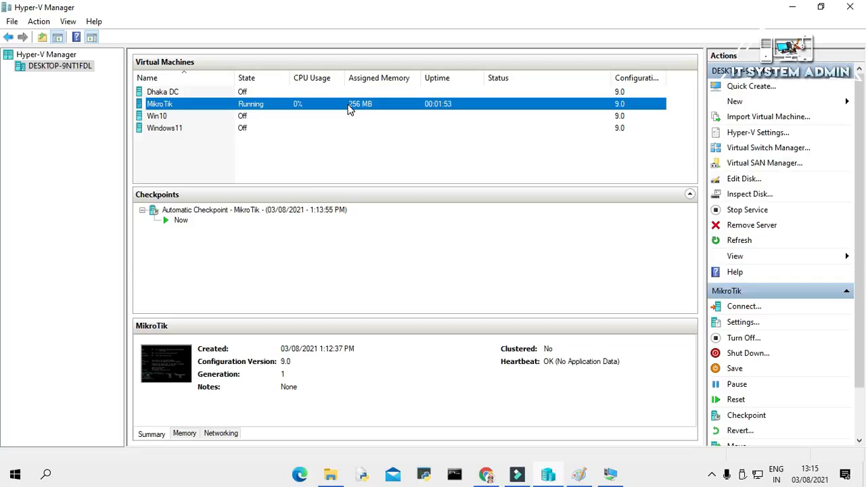
right_click(350, 110)
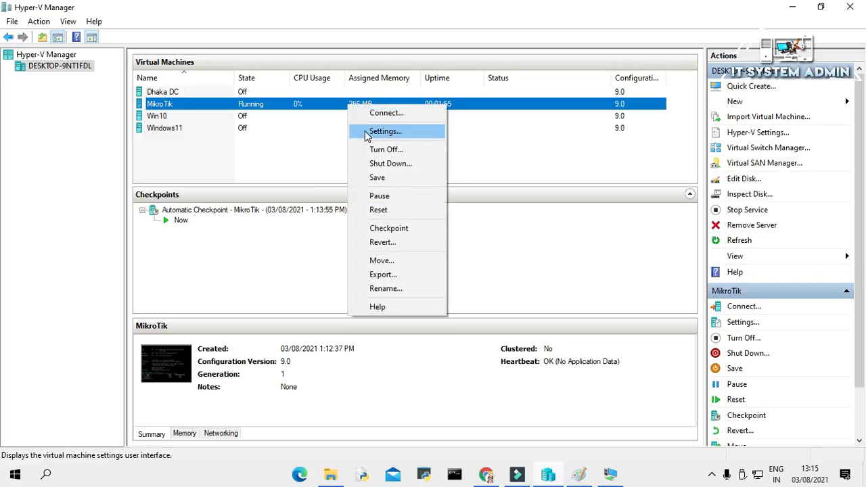
left_click(366, 131)
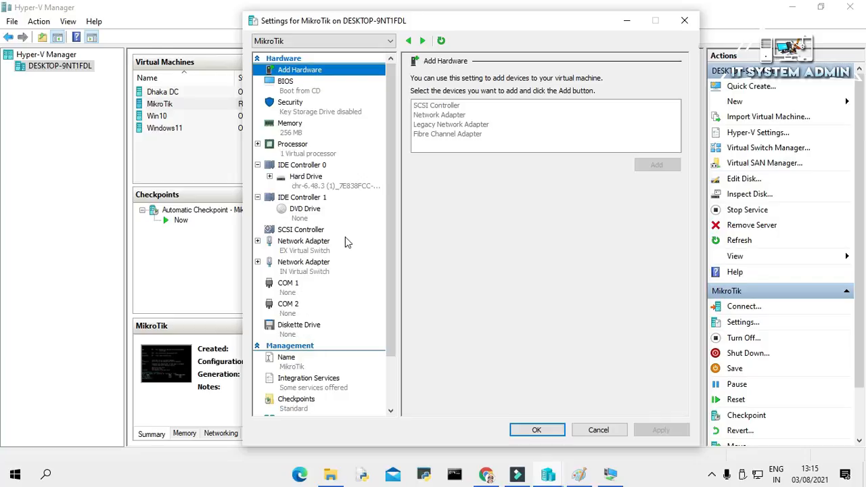
left_click(316, 245)
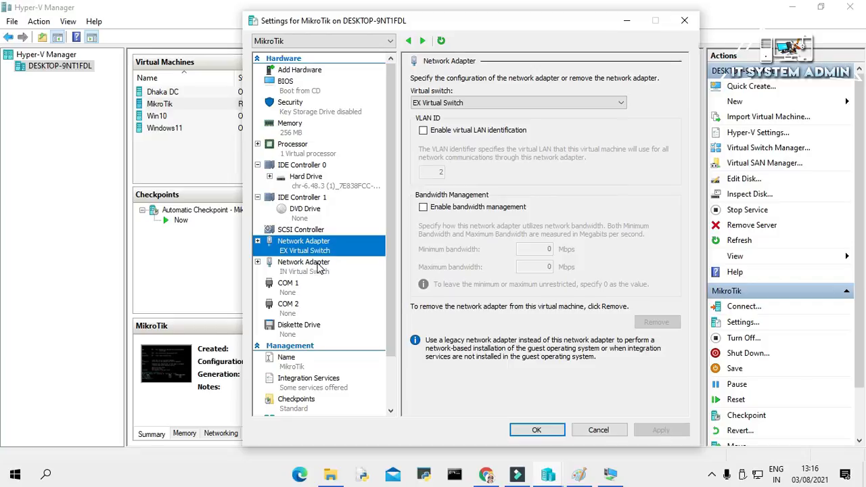
left_click(321, 268)
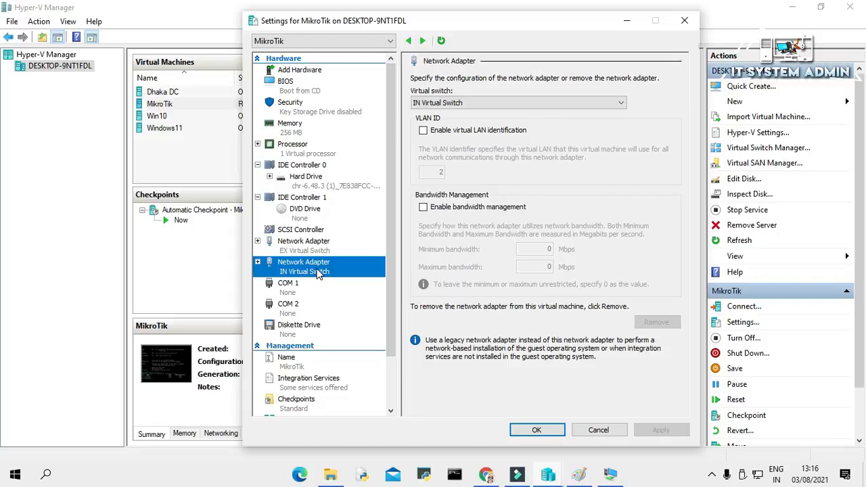
left_click(525, 435)
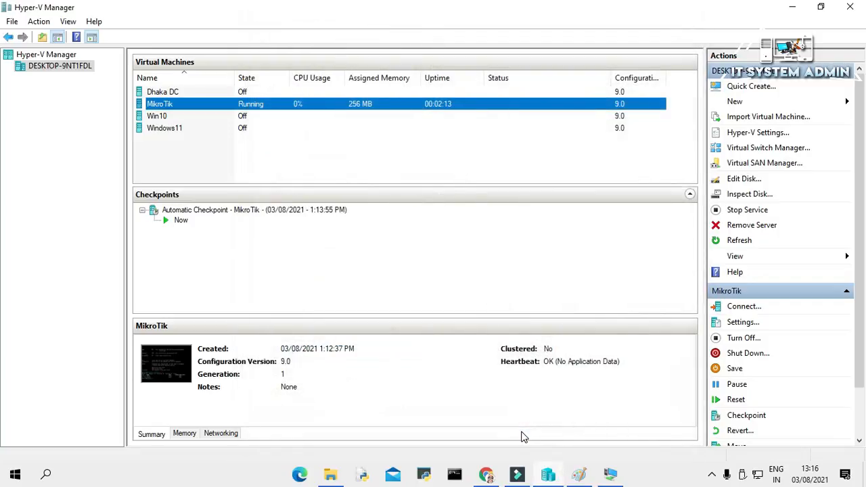
- Review the network diagram in Paint, then minimise Paint and Hyper-V Manager
left_click(579, 475)
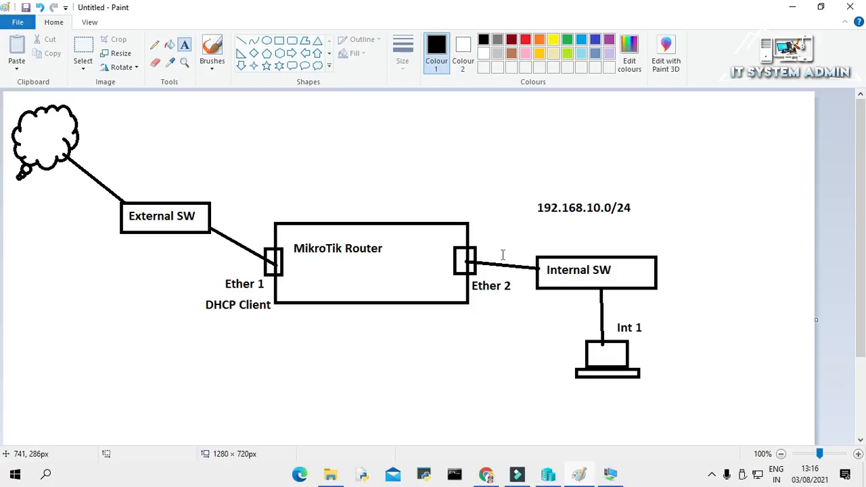
left_click(793, 7)
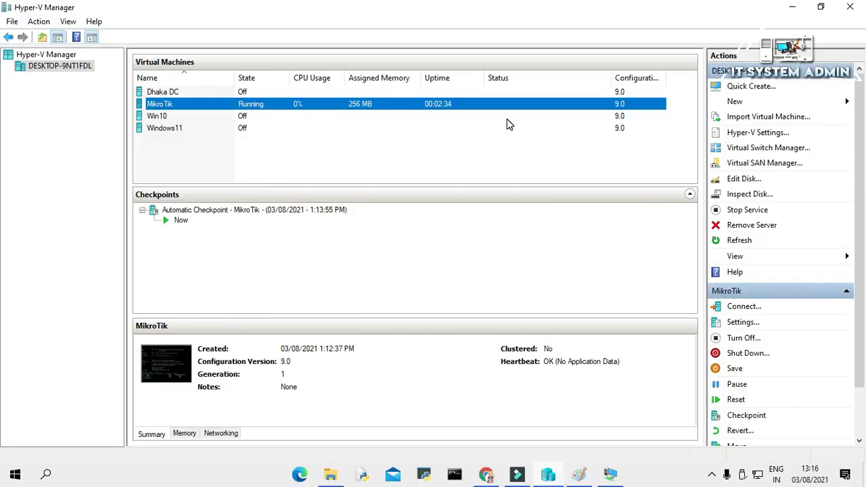
left_click(794, 7)
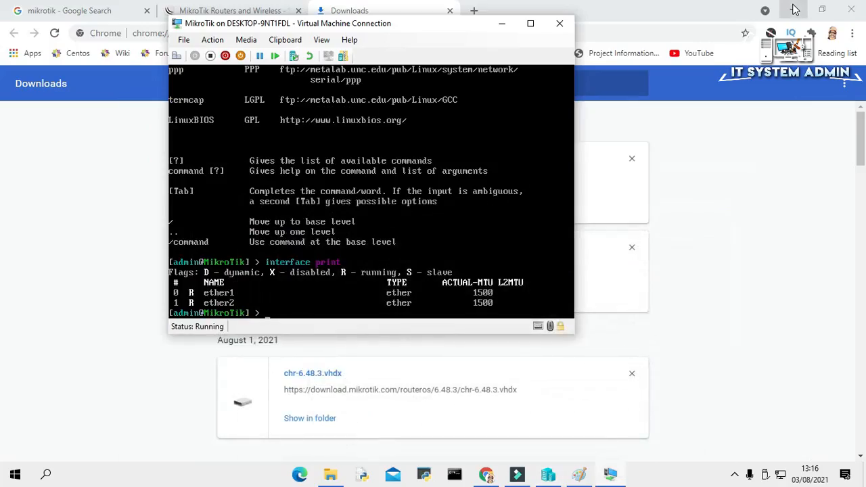
- Hide the MikroTik console, close Chrome, and launch WinBox from winbox64
left_click(503, 24)
left_click(852, 10)
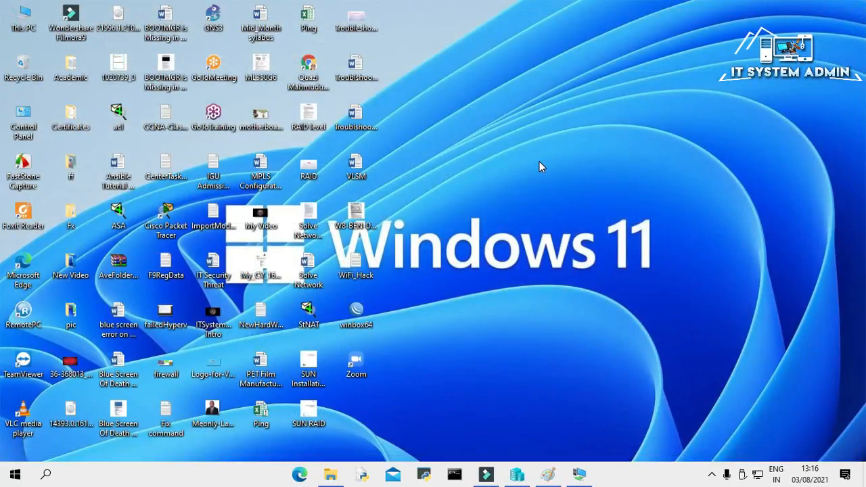
right_click(356, 314)
left_click(447, 121)
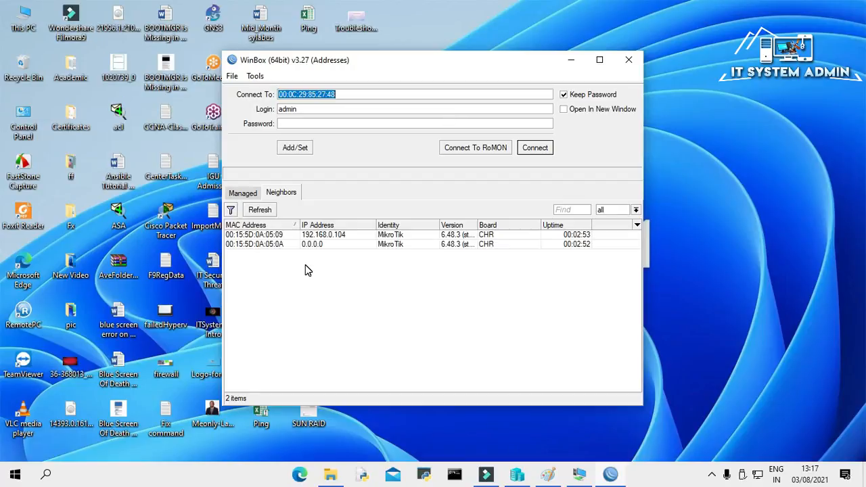
- Connect to the MikroTik neighbour at MAC 00:15:5D:0A:05:09 (192.168.0.104)
left_click(274, 245)
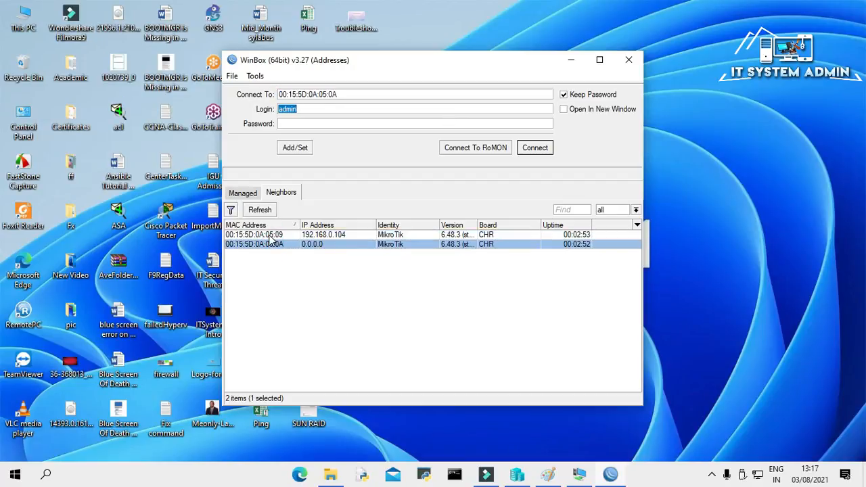
left_click(274, 235)
left_click(274, 244)
left_click(274, 235)
left_click(274, 236)
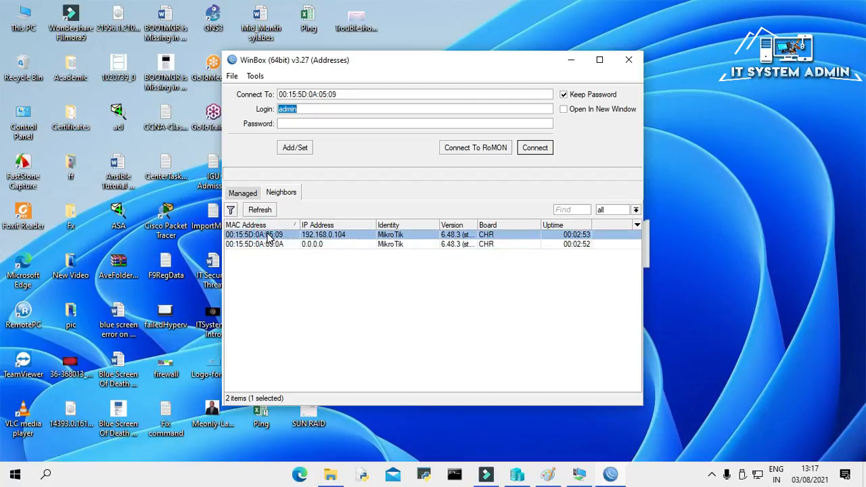
left_click(265, 235)
left_click(535, 147)
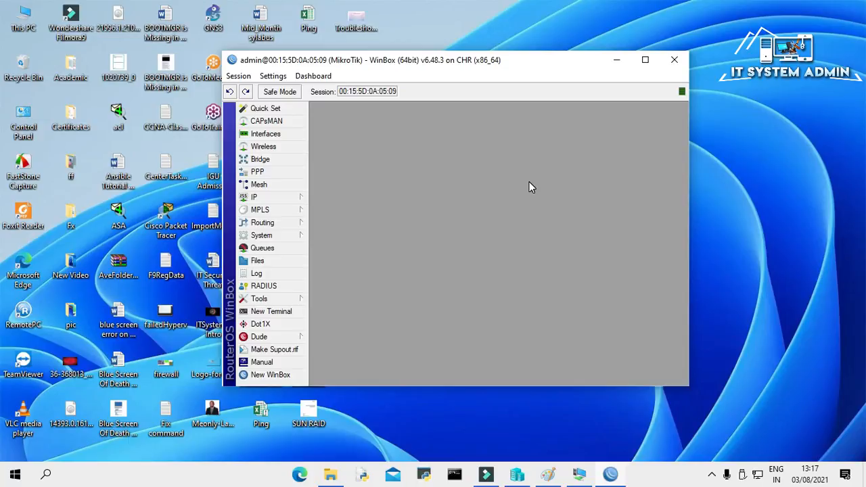
- Delete the existing ether1 entry under IP > DHCP Client and add a new DHCP client
left_click(281, 199)
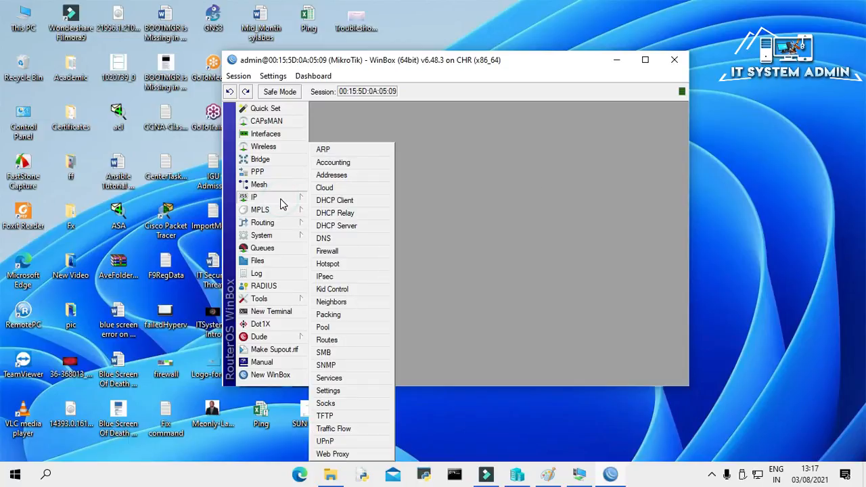
left_click(344, 201)
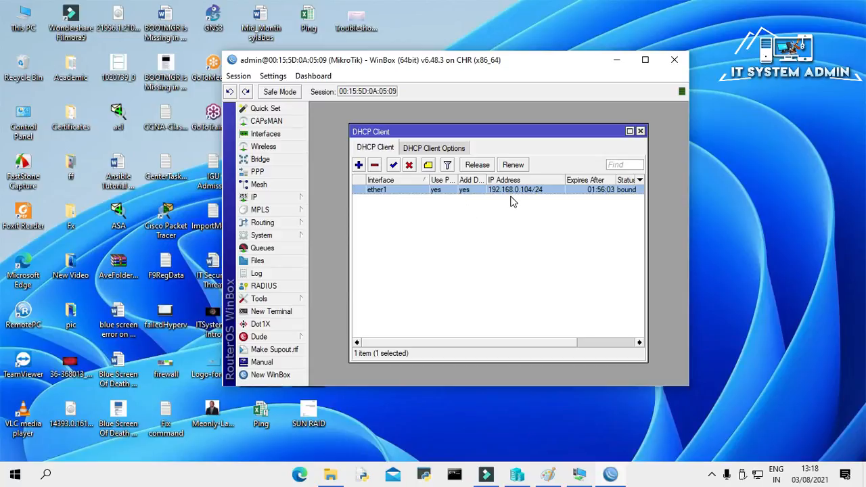
mouse_move(518, 195)
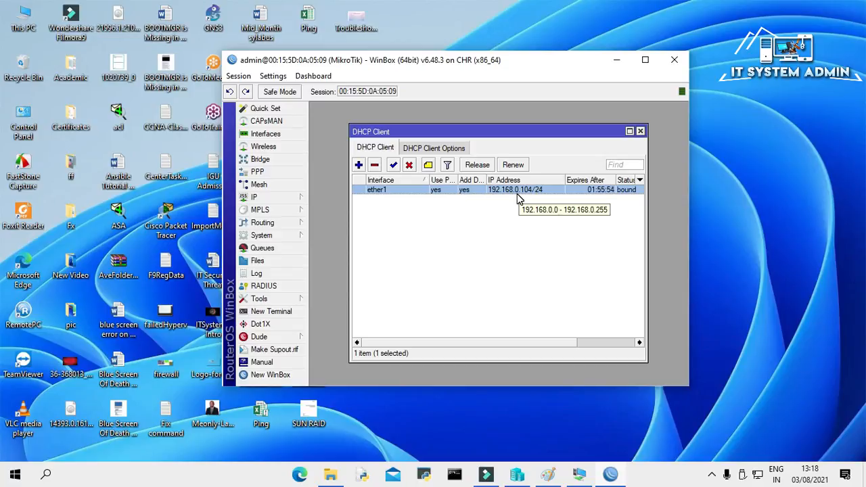
left_click(375, 166)
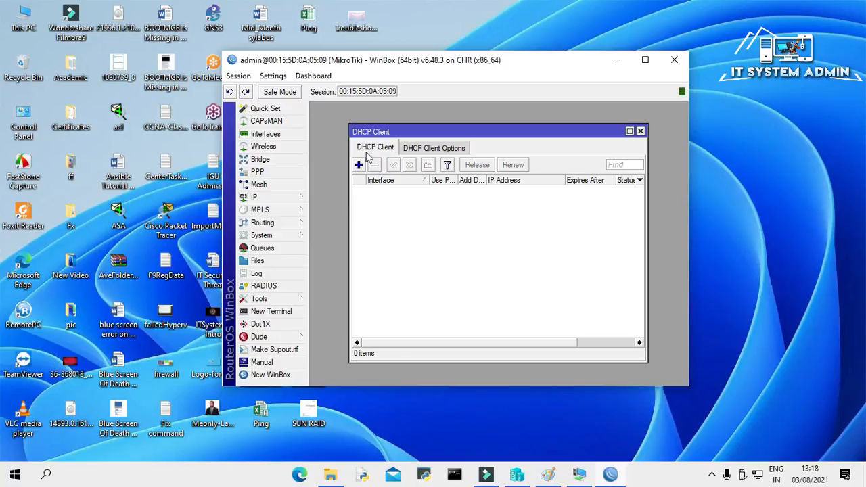
left_click(360, 166)
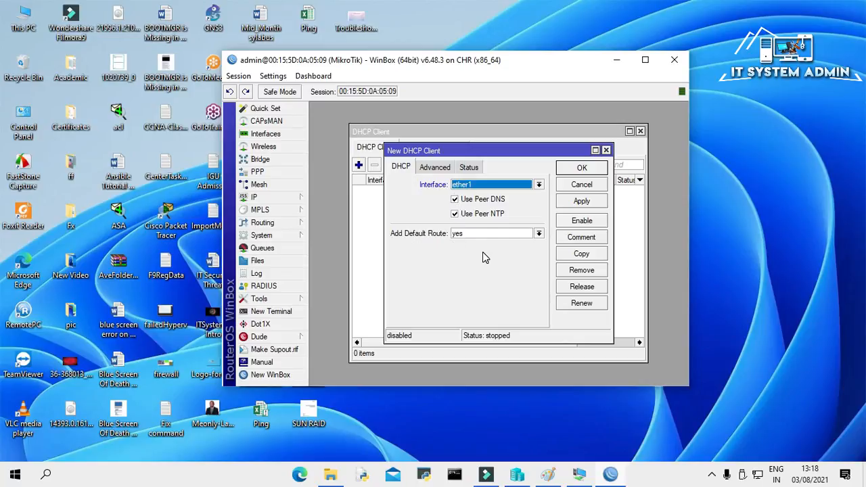
- Save the new ether1 DHCP client and enable it so it binds 192.168.0.104/24
left_click(596, 201)
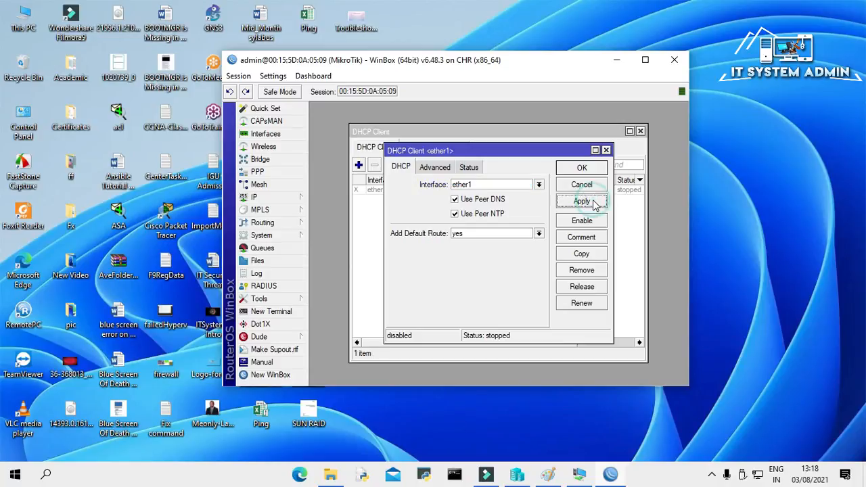
left_click(584, 169)
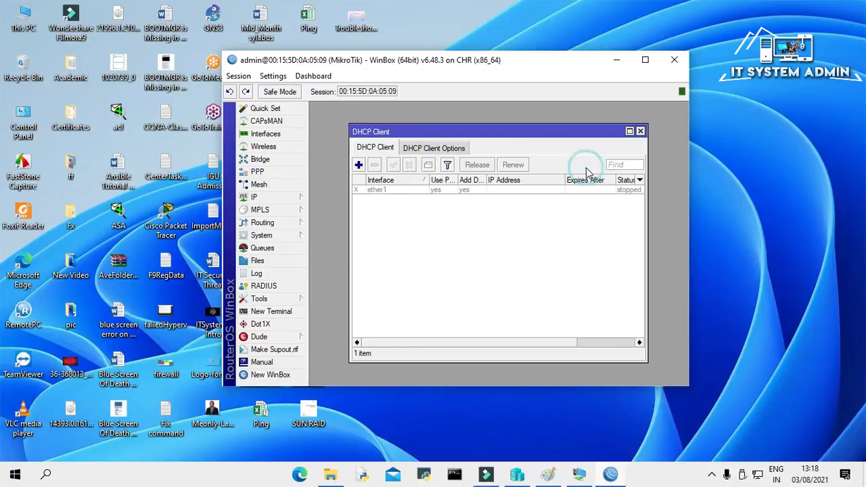
left_click(414, 193)
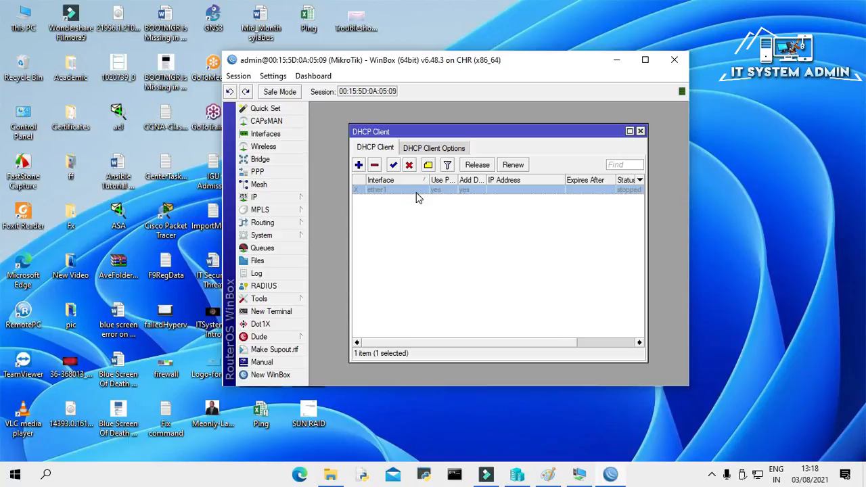
left_click(394, 166)
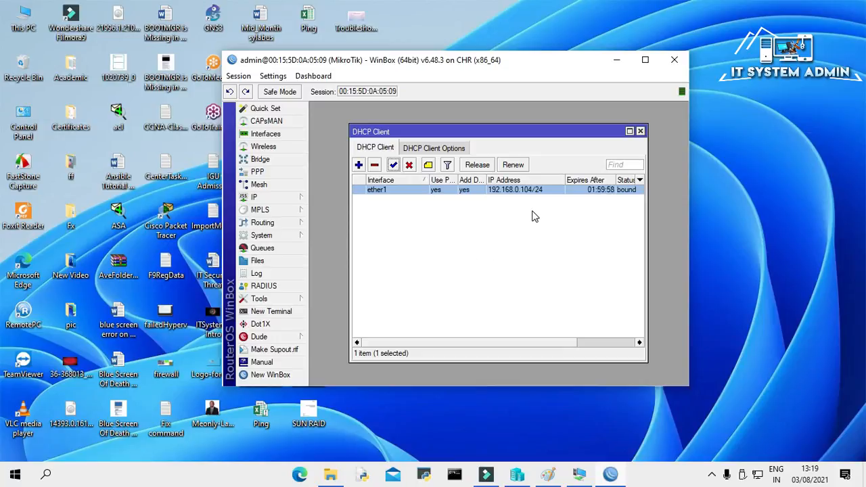
mouse_move(525, 196)
- Select the dynamic 192.168.0.104 entry in IP > Addresses, then switch to the Paint diagram
left_click(270, 201)
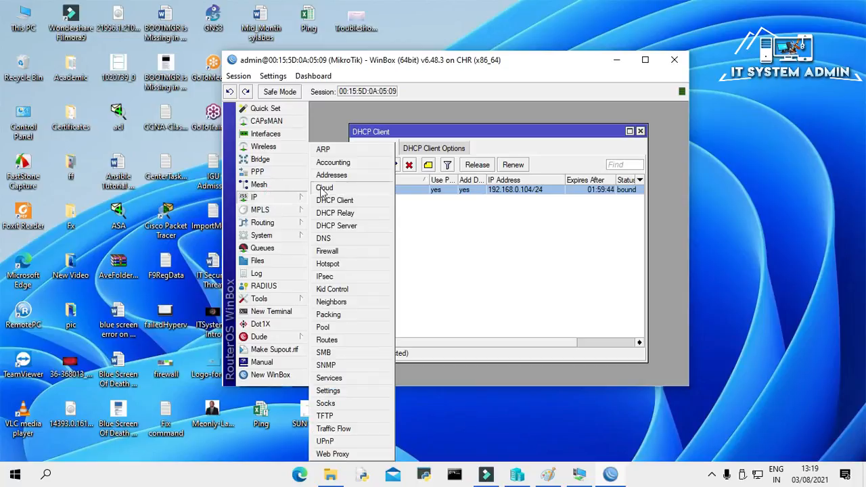
left_click(336, 176)
left_click(440, 181)
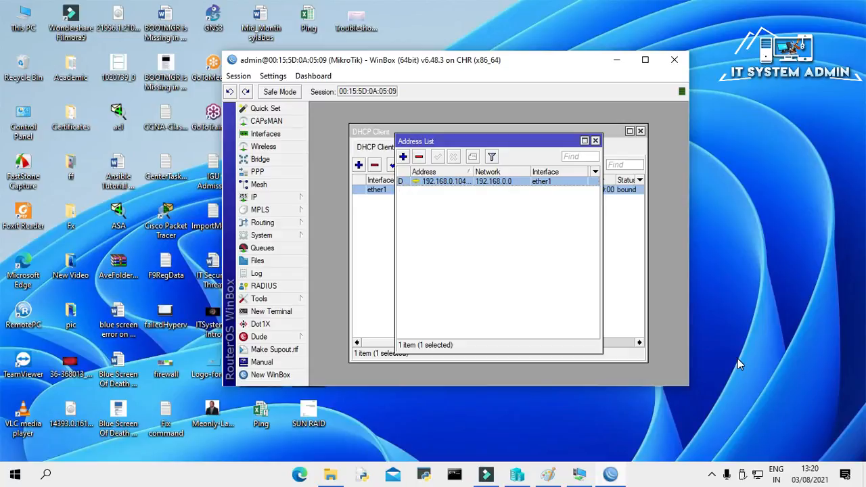
left_click(548, 476)
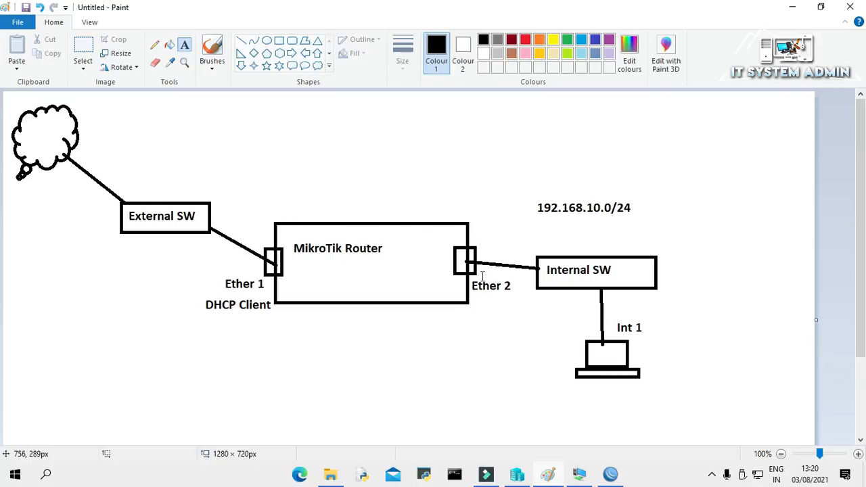
left_click(518, 477)
- Add the address 192.168.10.1/24 on interface ether2 to the router's address list
left_click(611, 476)
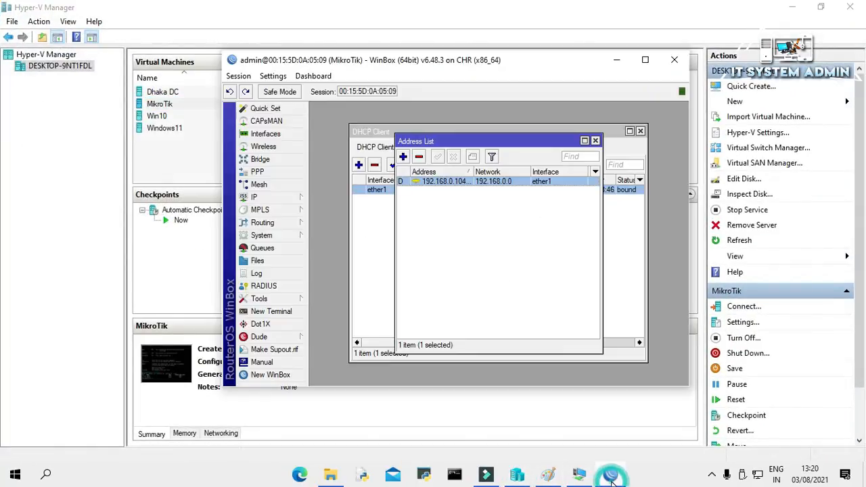
left_click(402, 157)
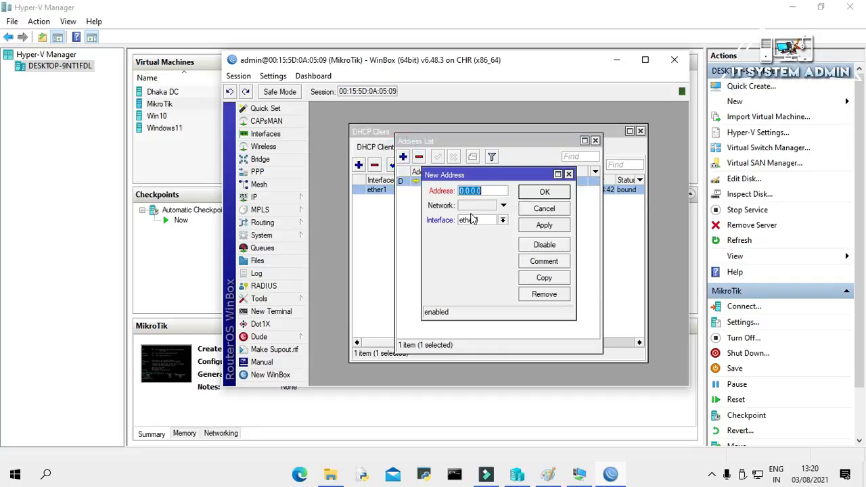
type("192")
type(".1")
type("68.")
type("10.1")
type("/24")
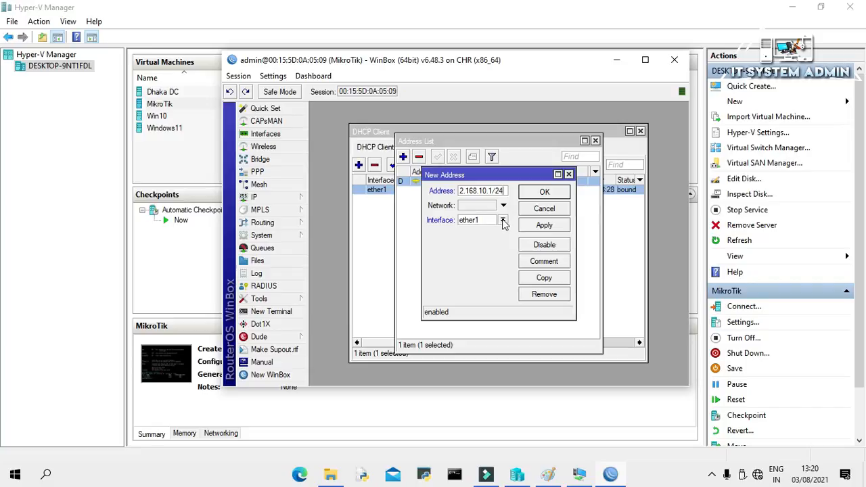
left_click(504, 223)
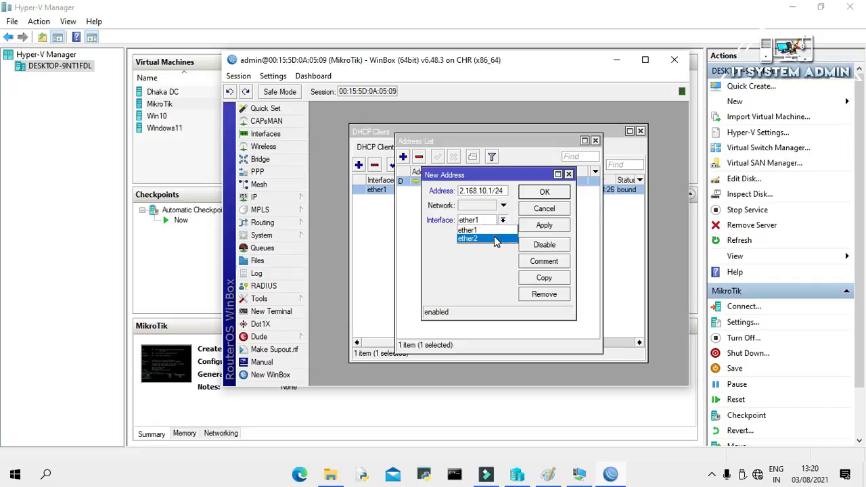
left_click(494, 239)
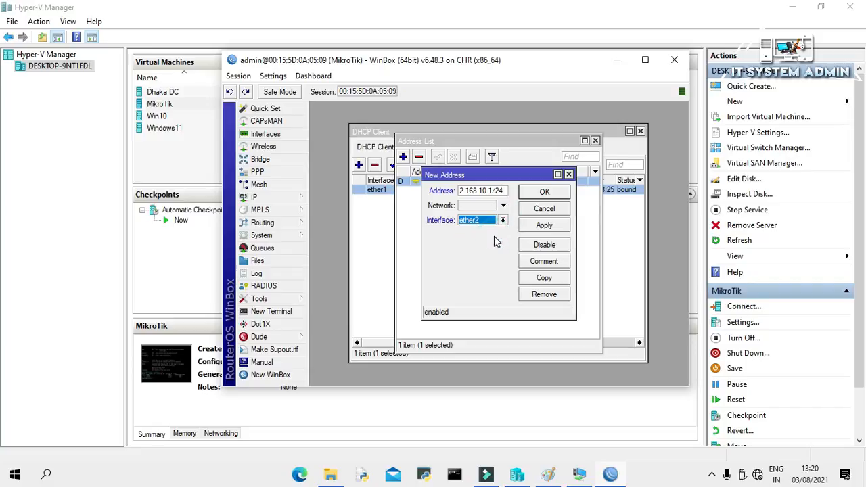
left_click(546, 227)
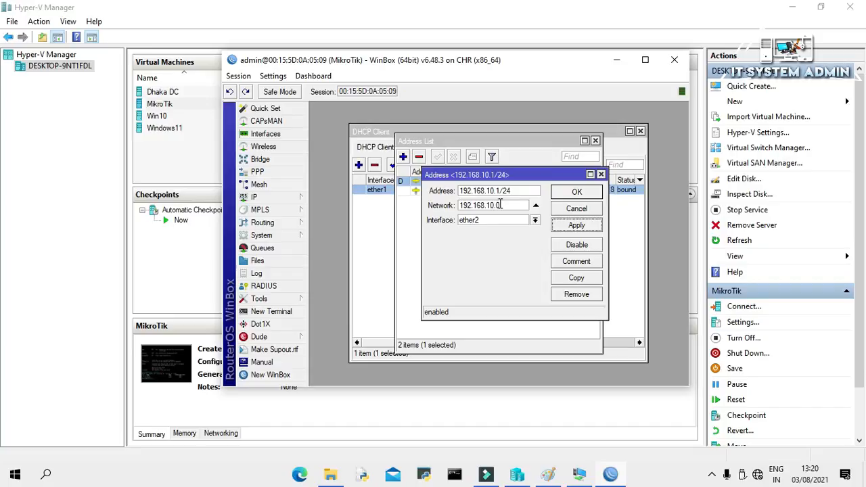
left_click(582, 194)
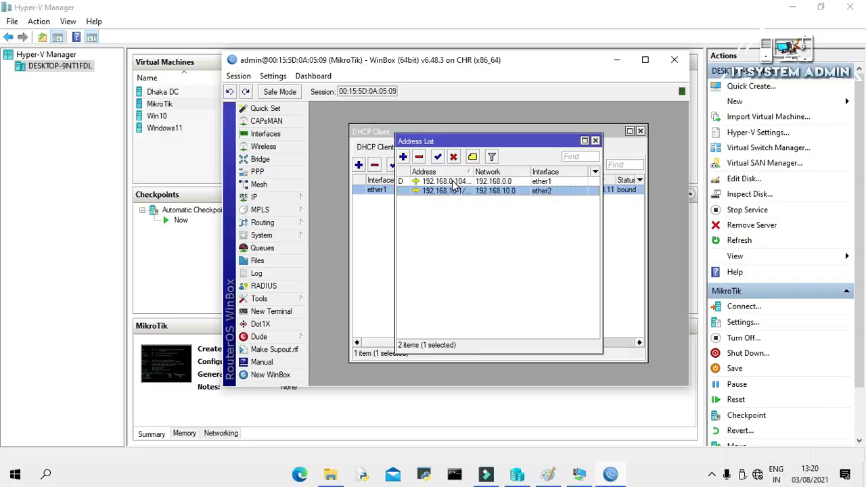
left_click(453, 191)
- Write the label 'DHCP Server' inside the MikroTik Router box of the Paint diagram
left_click(548, 474)
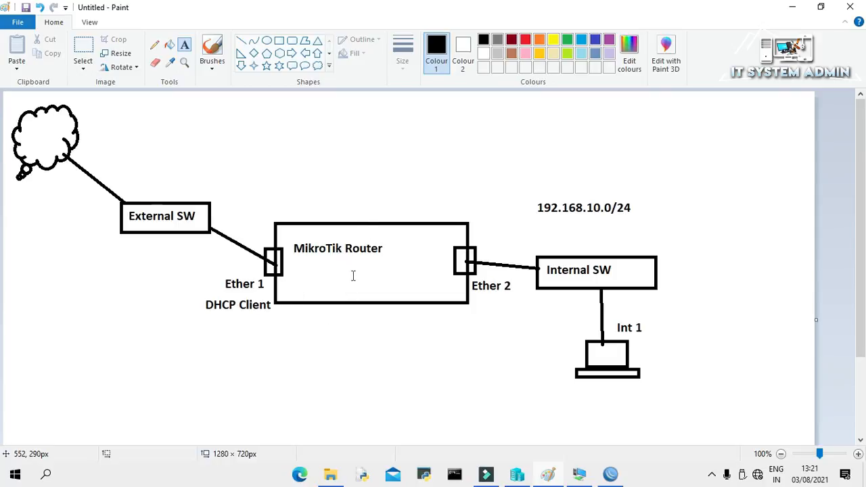
left_click(332, 278)
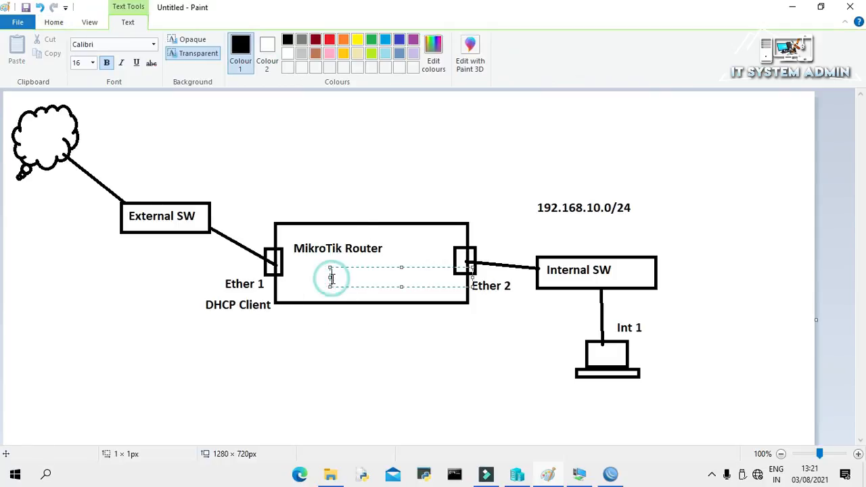
type("DHC")
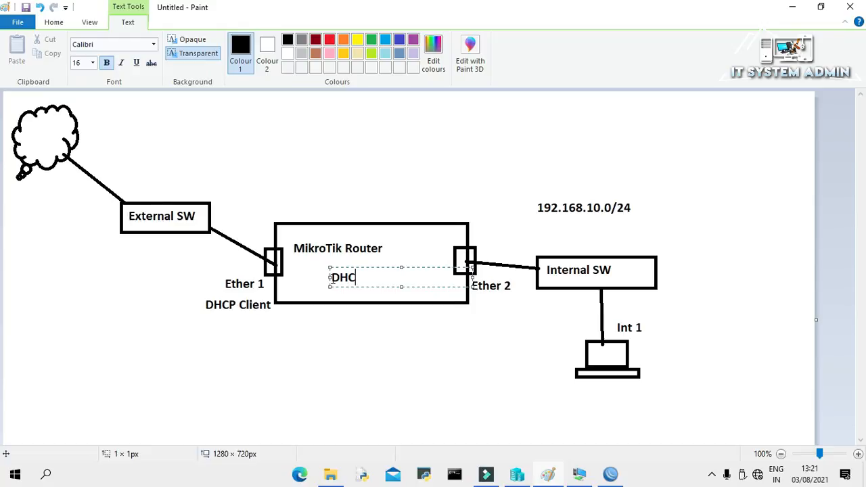
type("P Server")
left_click_drag(642, 311, 597, 327)
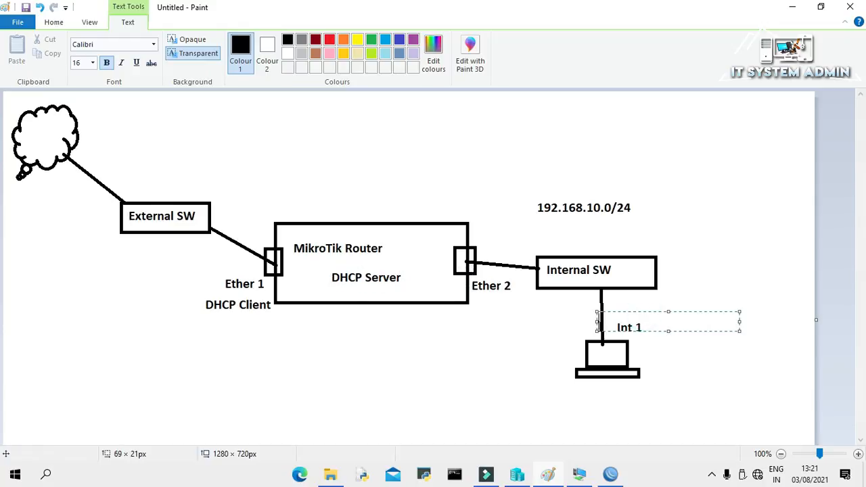
left_click(707, 292)
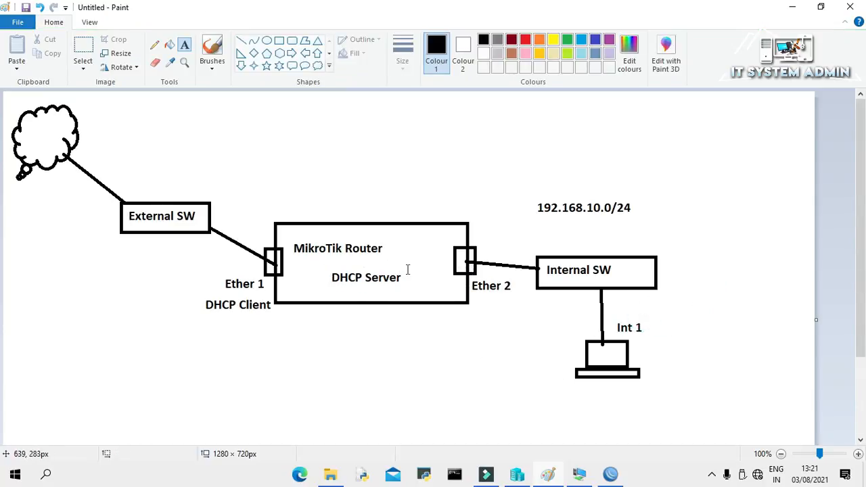
left_click(611, 474)
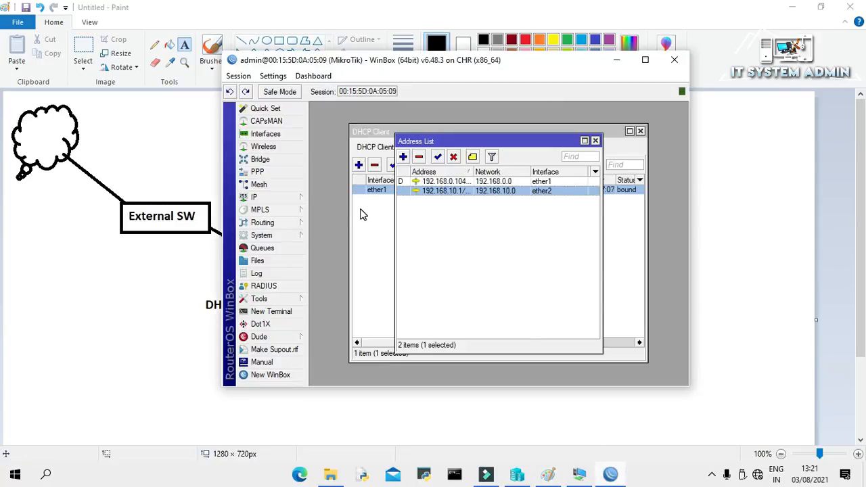
- Go to IP > DHCP Server and launch the DHCP Setup wizard
left_click(271, 198)
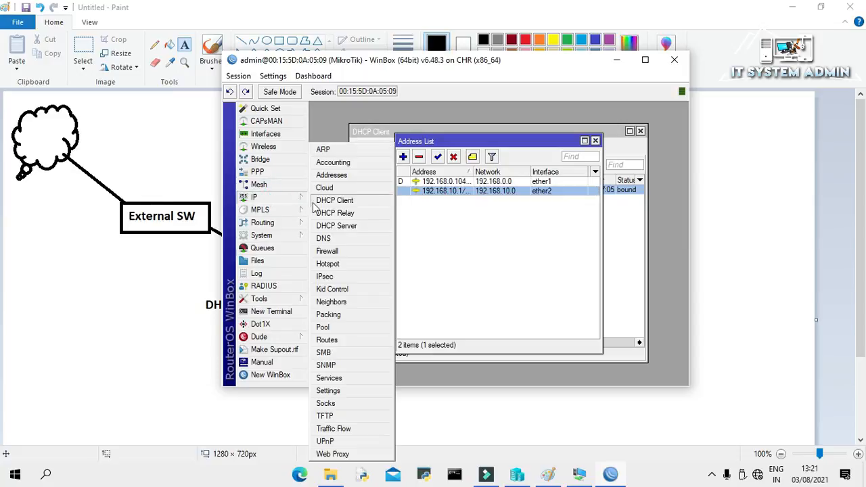
left_click(337, 226)
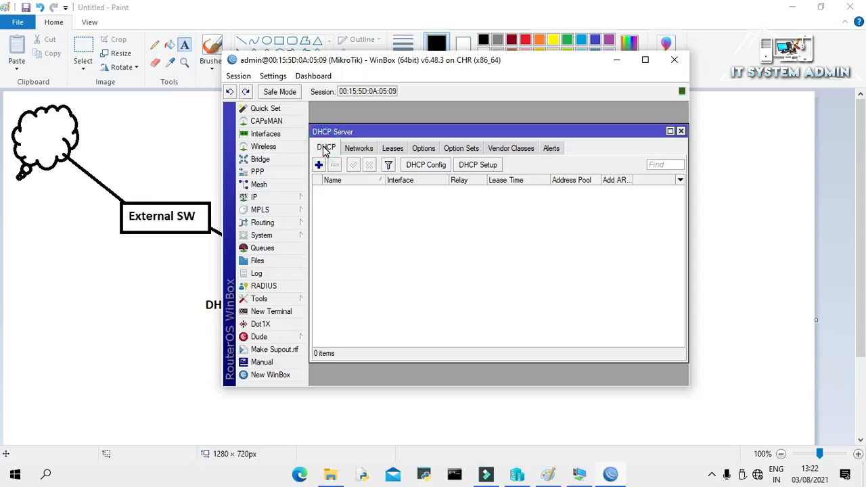
left_click(482, 166)
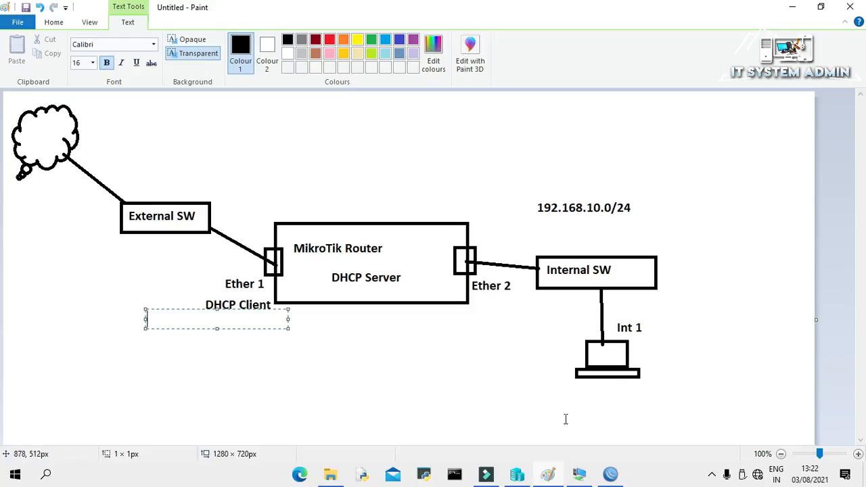
left_click(610, 475)
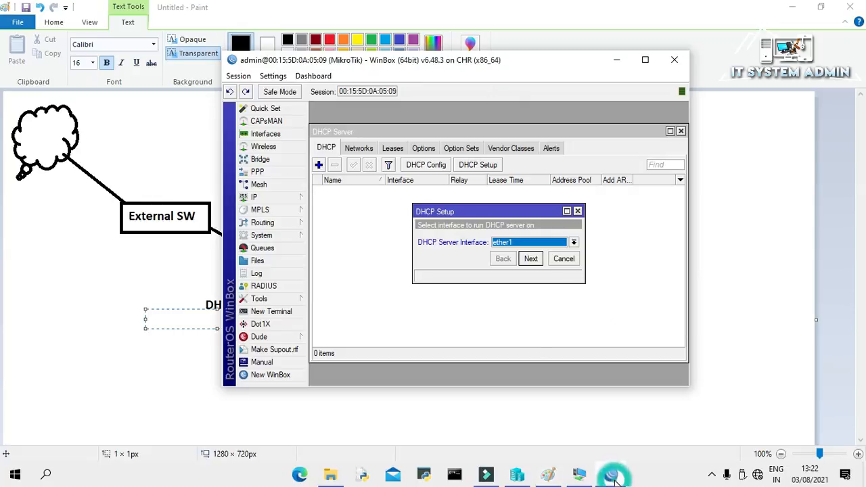
- Pick ether2 in DHCP Setup, with address space 192.168.10.0/24 and gateway 192.168.10.1
left_click(574, 242)
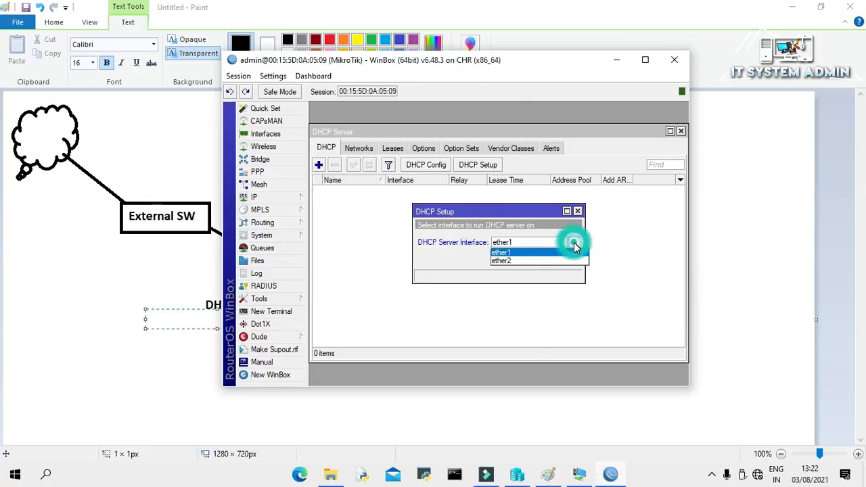
left_click(547, 260)
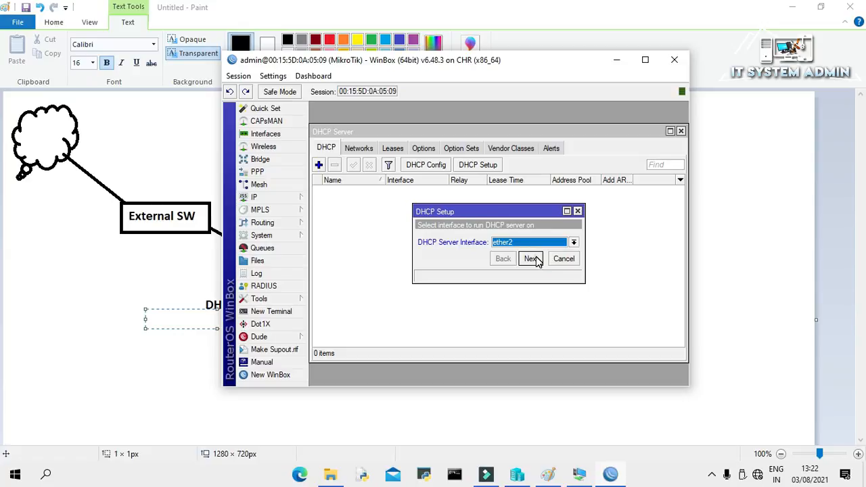
left_click(534, 259)
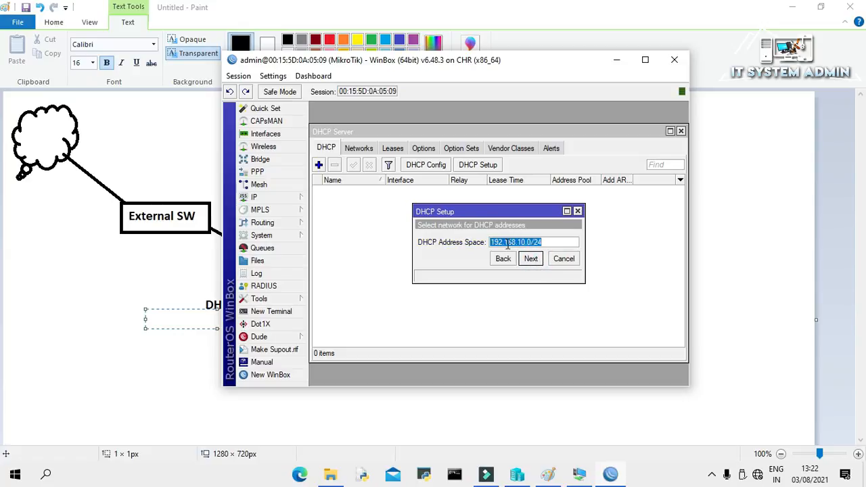
mouse_move(521, 247)
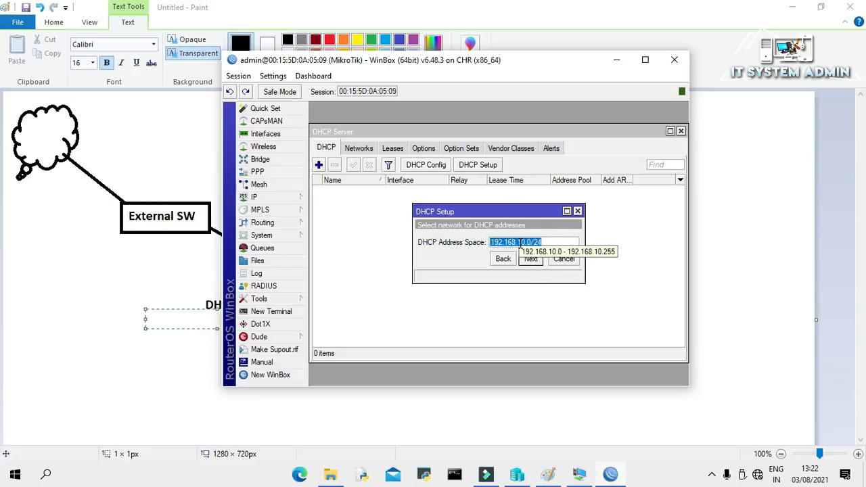
left_click(532, 259)
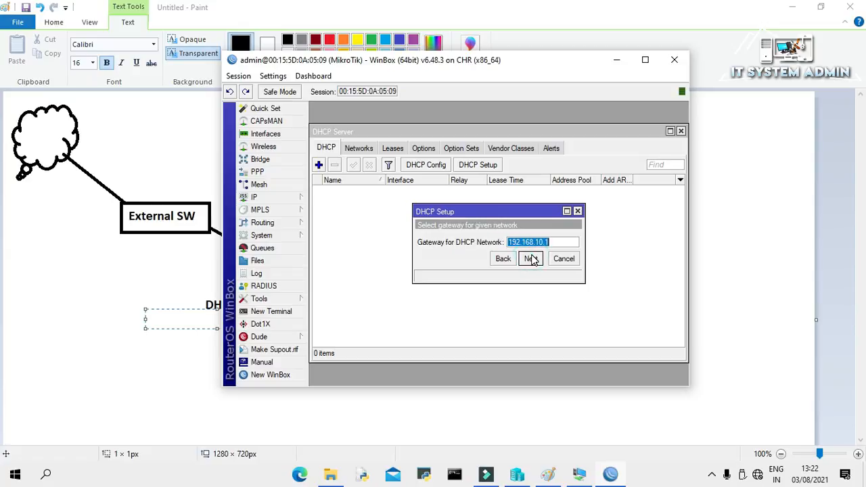
left_click(533, 263)
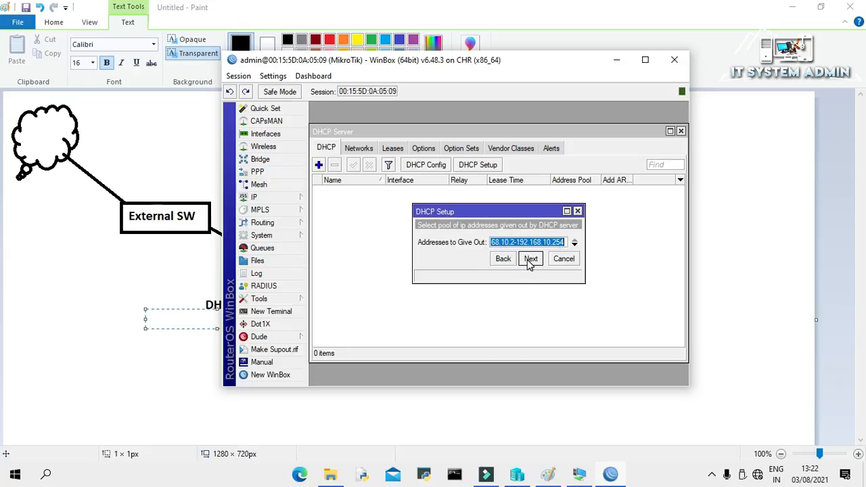
- Accept the suggested pool, DNS 8.8.8.8 and 4.4.2.2, and 00:10:00 leases, then close DHCP Server
left_click(530, 261)
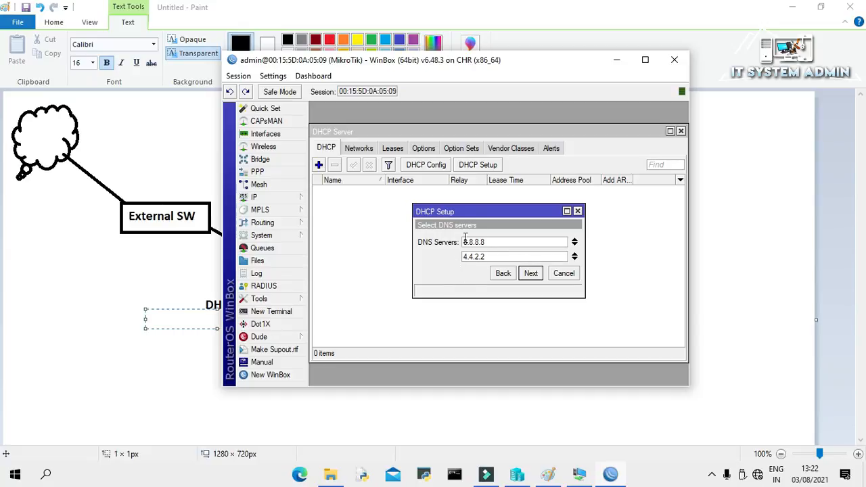
left_click(532, 273)
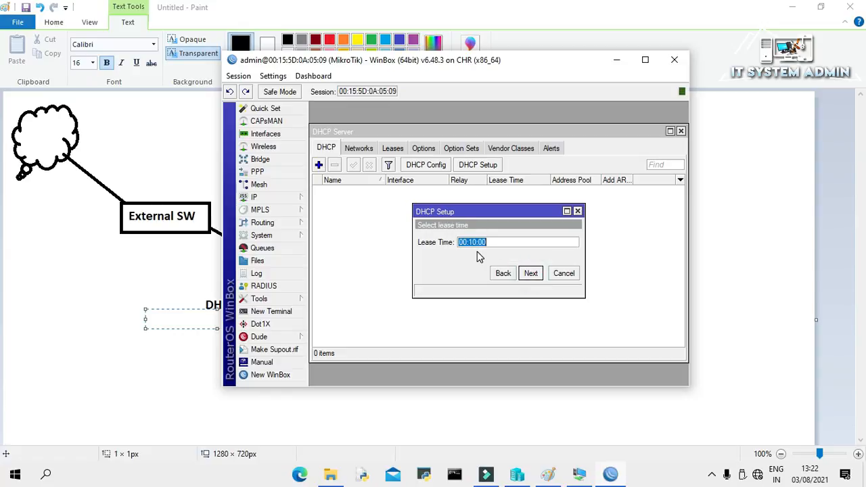
left_click(527, 274)
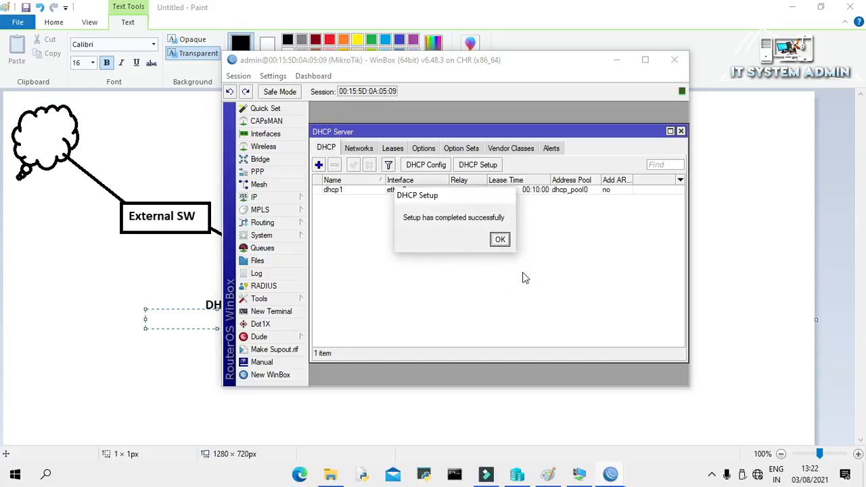
left_click(500, 239)
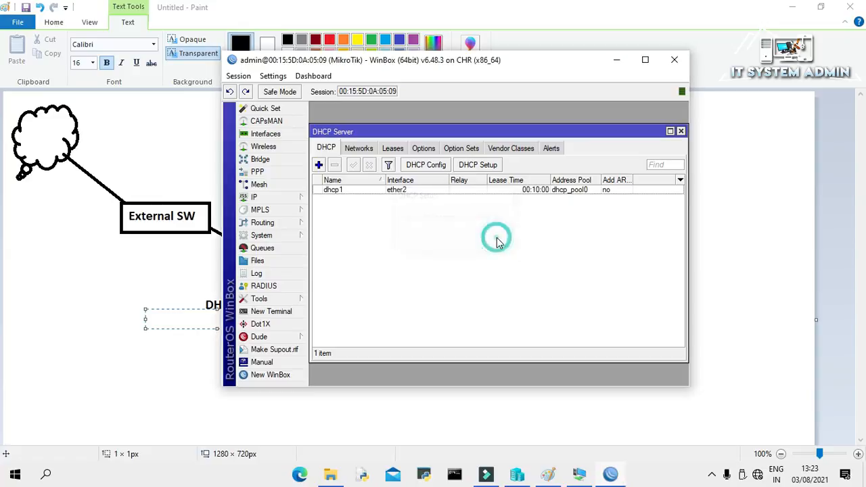
left_click(681, 132)
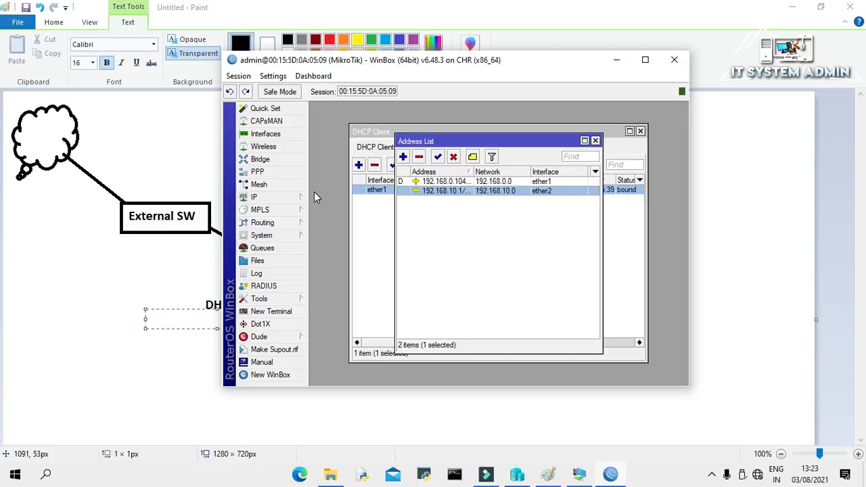
- Create a new Firewall NAT rule with source address 192.168.10.0/24
left_click(281, 197)
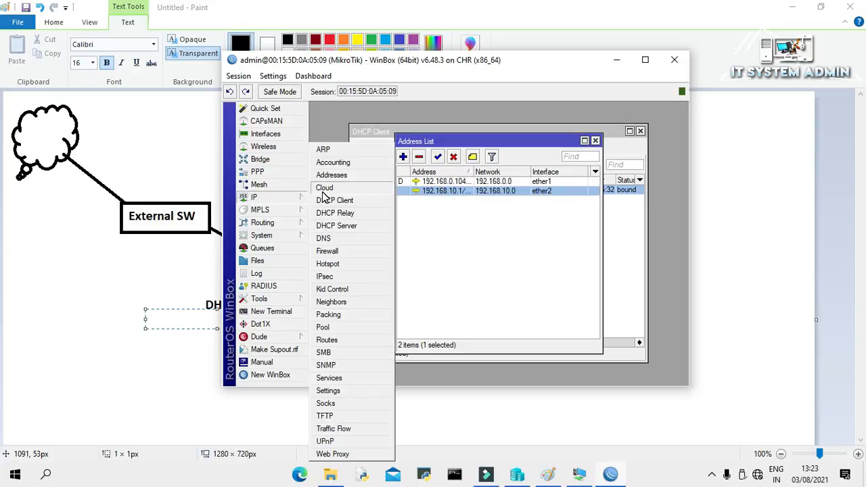
left_click(338, 251)
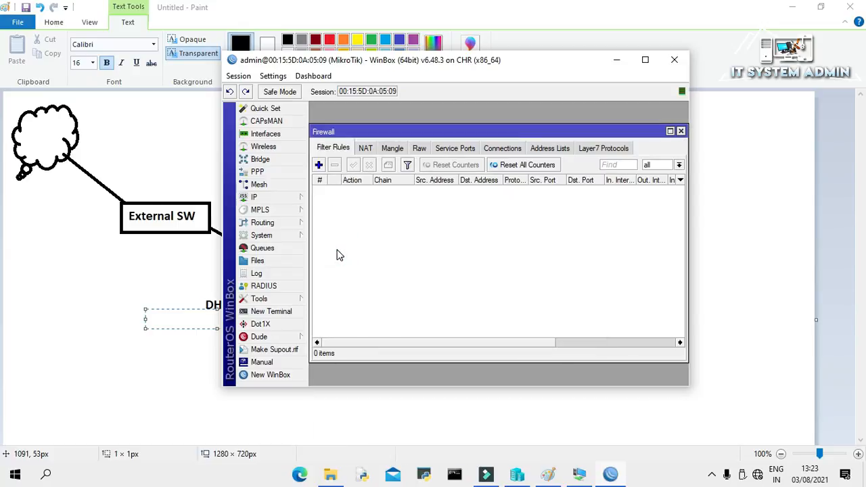
left_click(365, 149)
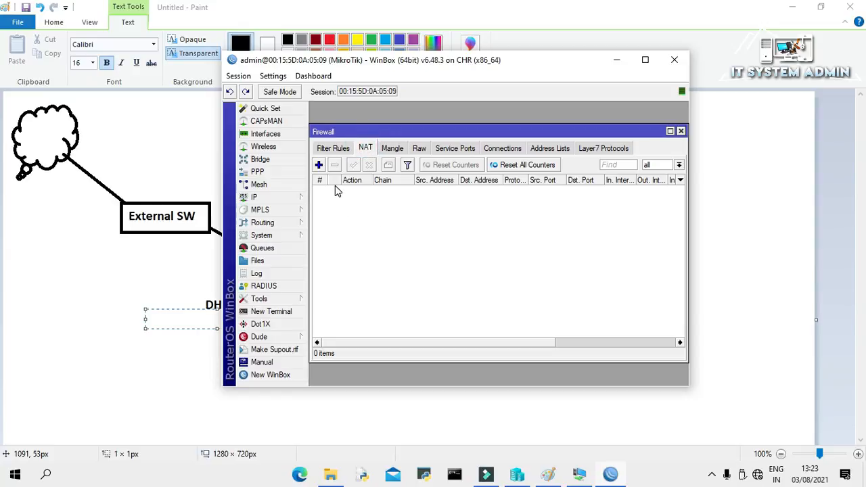
left_click(319, 166)
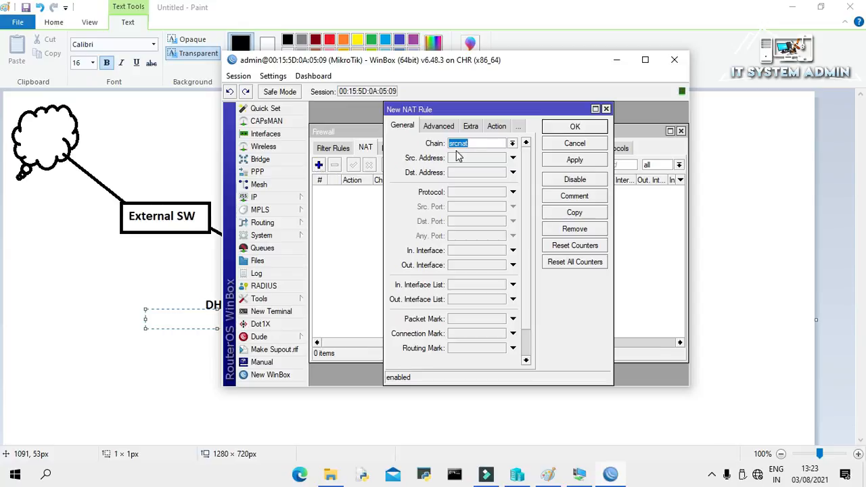
left_click(474, 146)
left_click(466, 157)
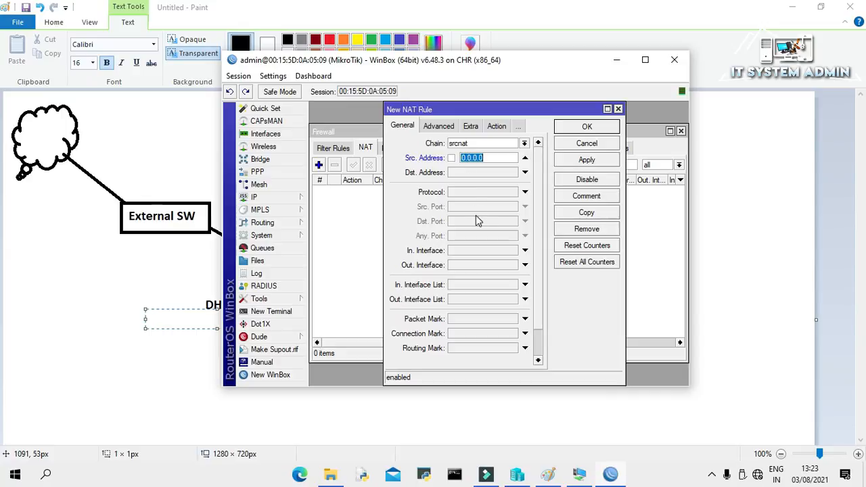
type("192.168.10.0/24")
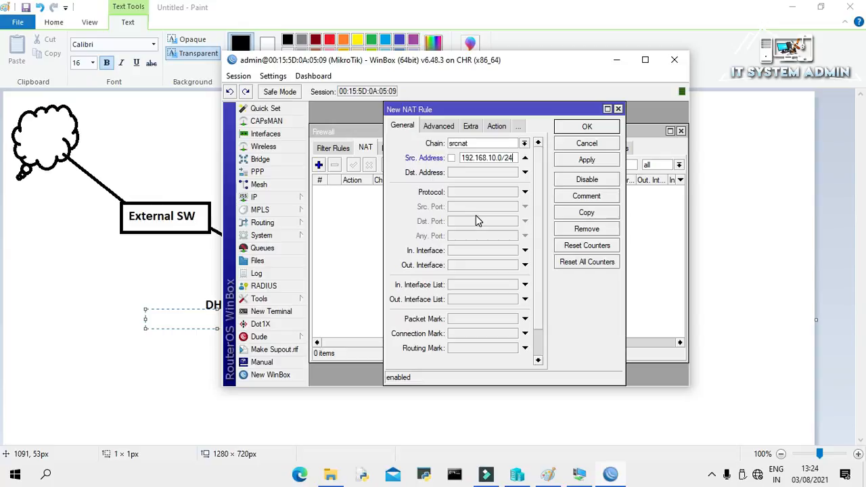
- Set the NAT rule's action to masquerade and save it
left_click(495, 127)
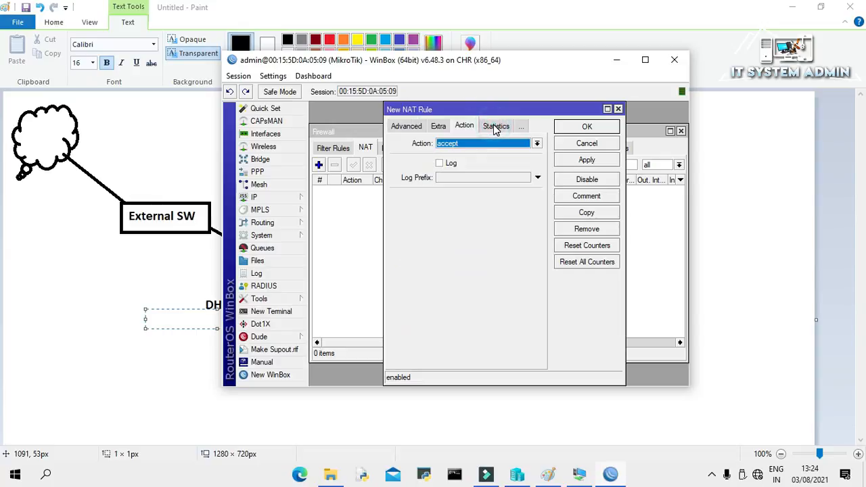
left_click(537, 145)
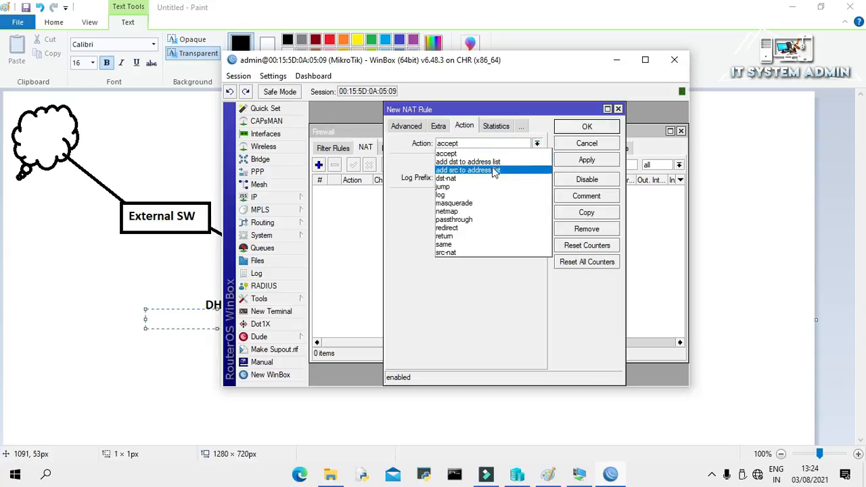
left_click(484, 203)
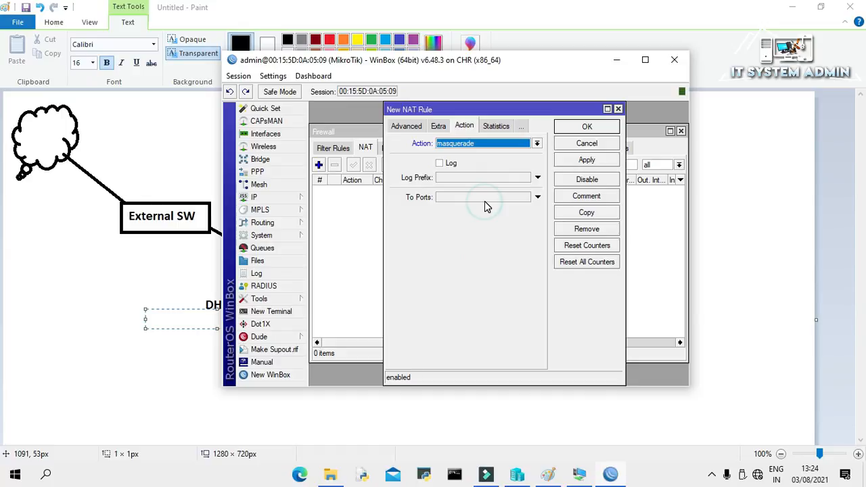
left_click(586, 160)
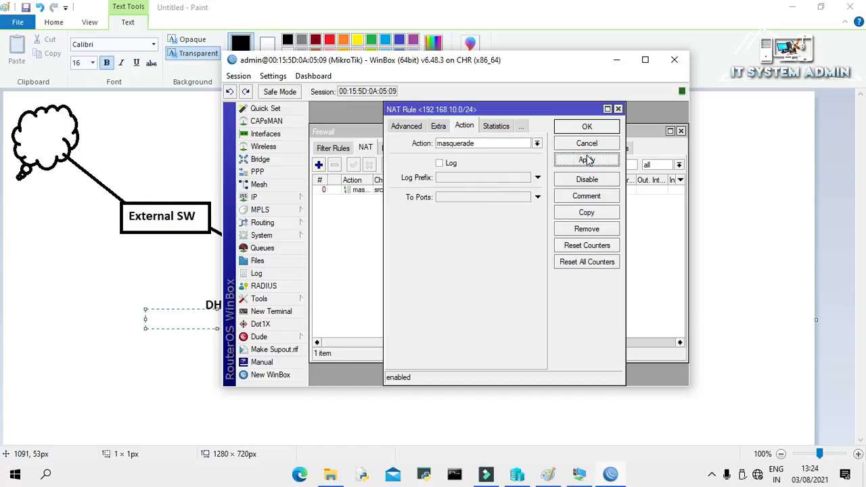
left_click(587, 128)
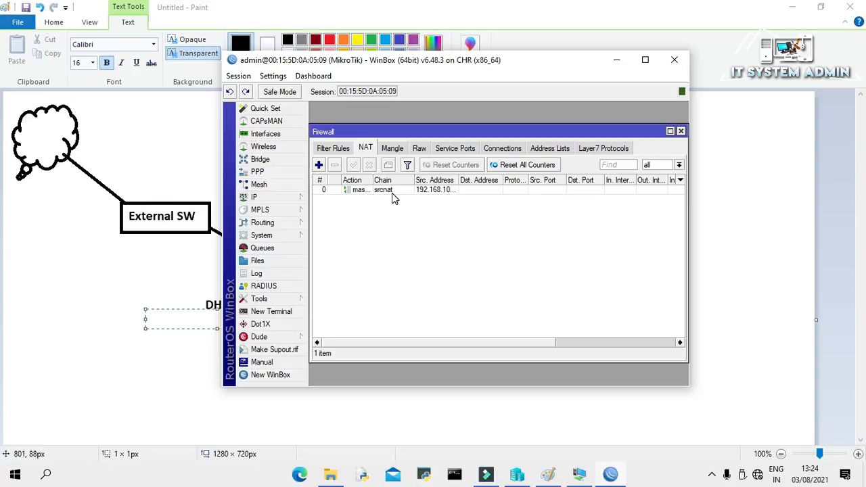
left_click(279, 198)
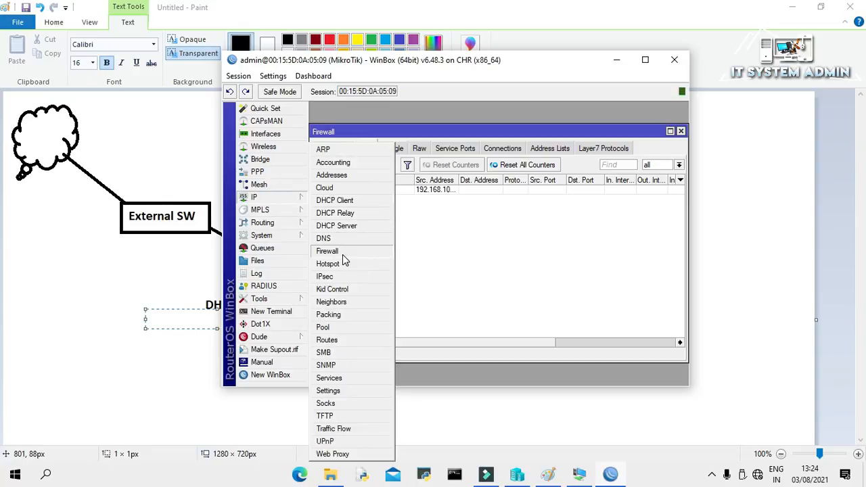
- Review the router's routes: default 0.0.0.0/0, 192.168.0.0/24 and 192.168.10.0
left_click(344, 340)
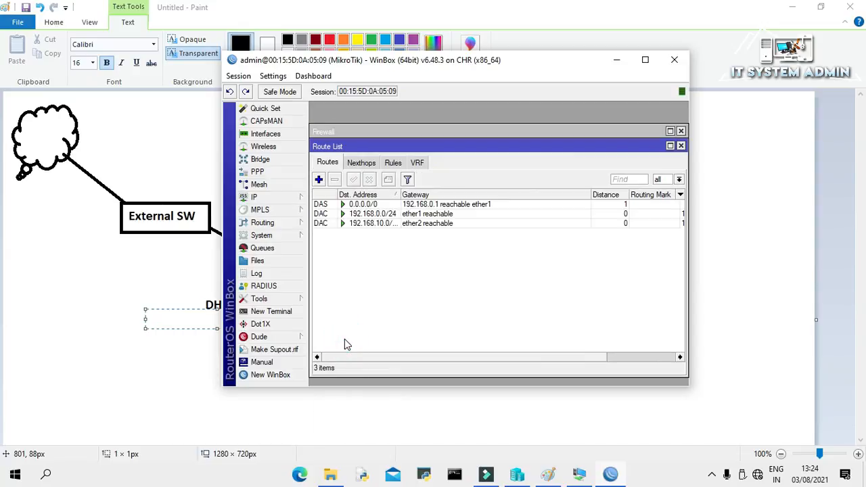
left_click(386, 205)
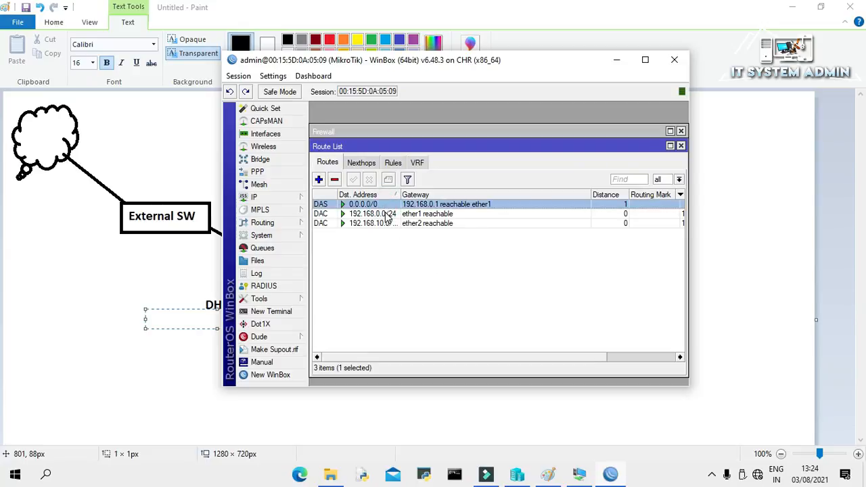
left_click(387, 214)
left_click(391, 223)
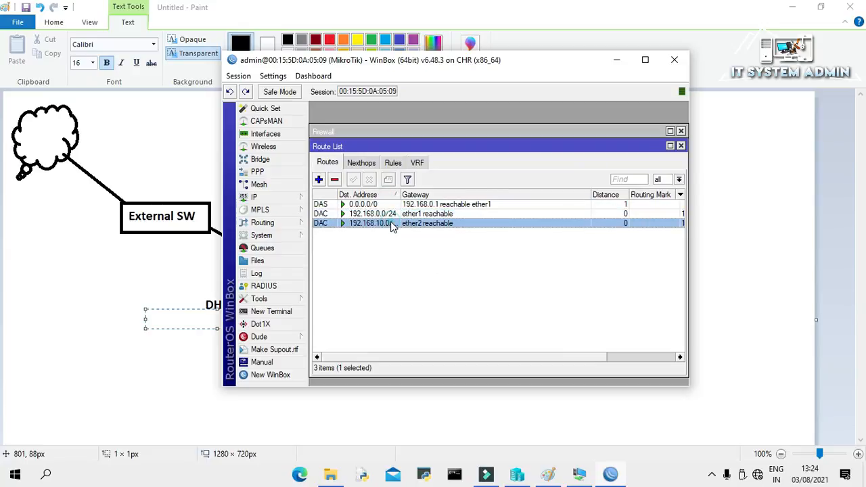
left_click(392, 213)
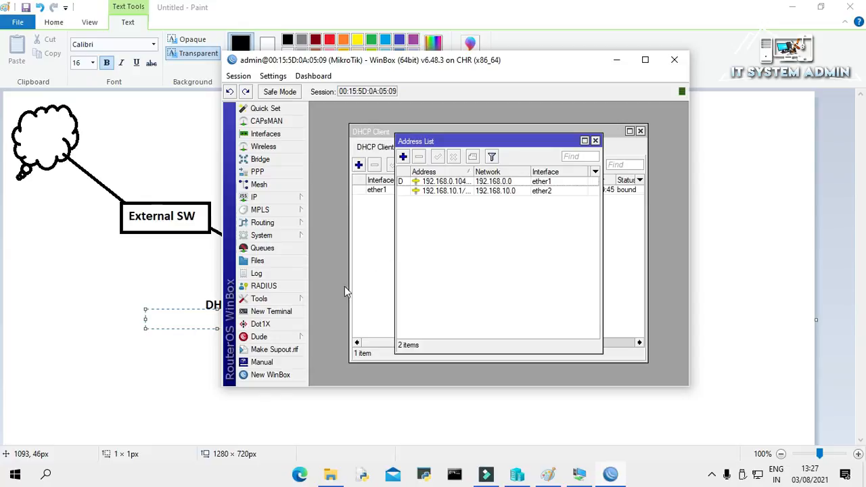
- Start a ping from the router to 8.8.8.8 with WinBox's Ping tool
left_click(268, 302)
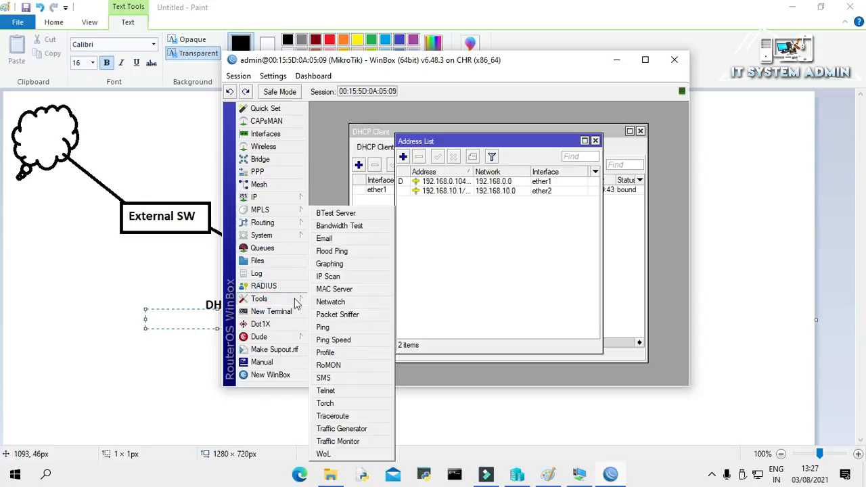
left_click(331, 327)
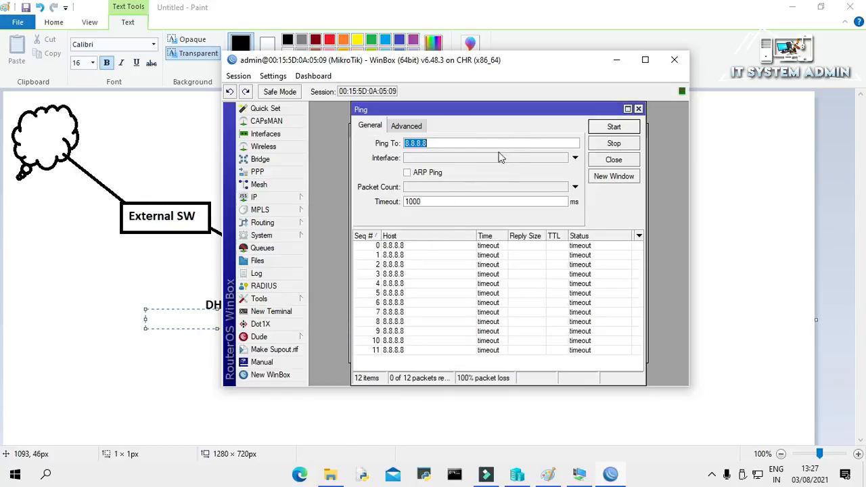
left_click_drag(436, 143, 404, 143)
left_click(431, 143)
left_click(609, 128)
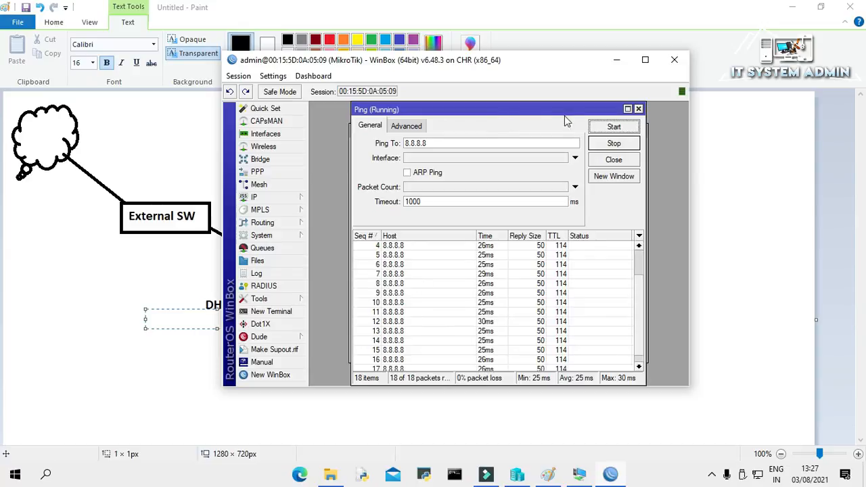
- Stop the 8.8.8.8 ping after 0% loss and close the Ping window
left_click(602, 145)
left_click(639, 109)
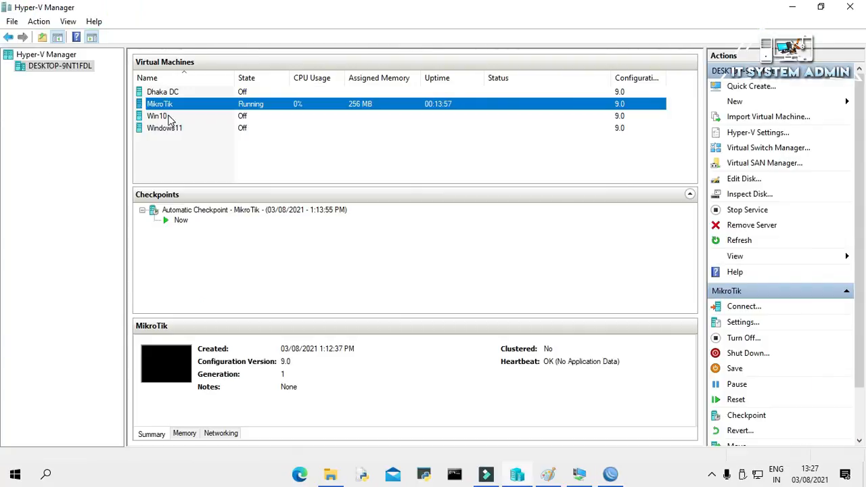
- Set the Win10 VM's network adapter to IN Virtual Switch in its settings
left_click(171, 120)
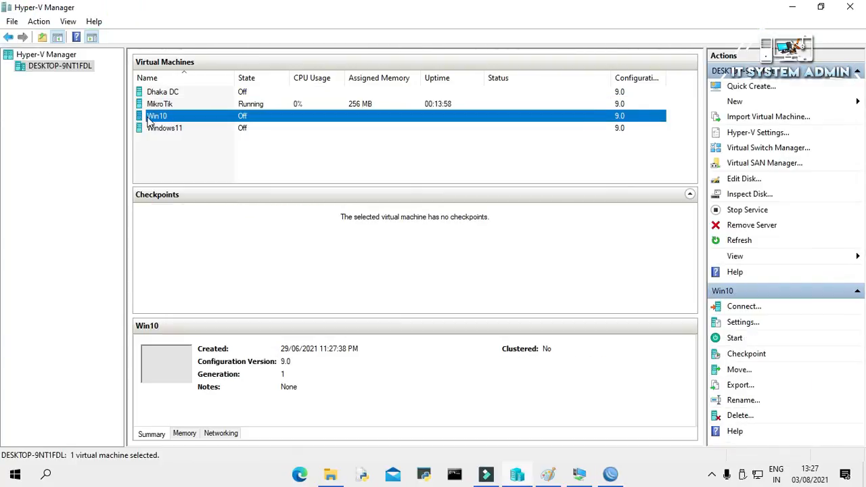
right_click(171, 120)
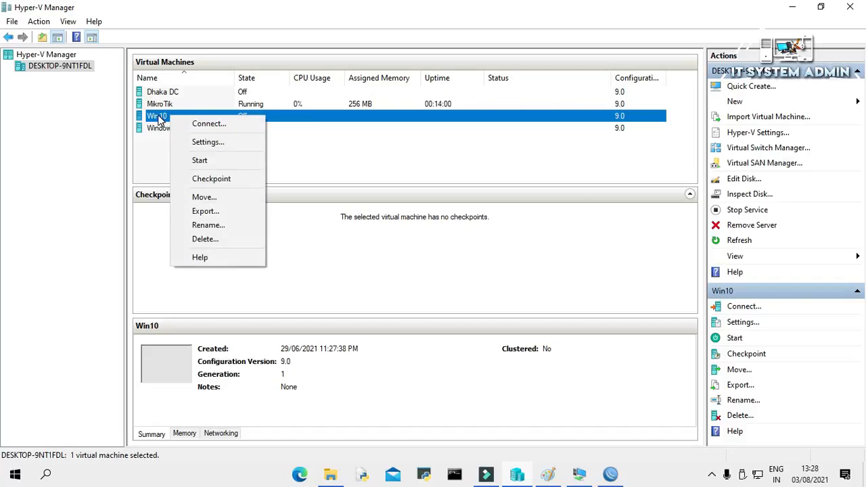
left_click(203, 144)
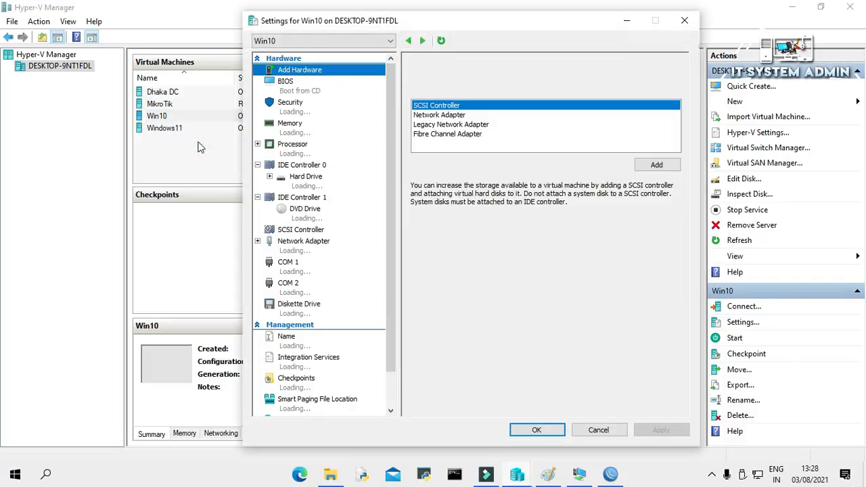
left_click(320, 248)
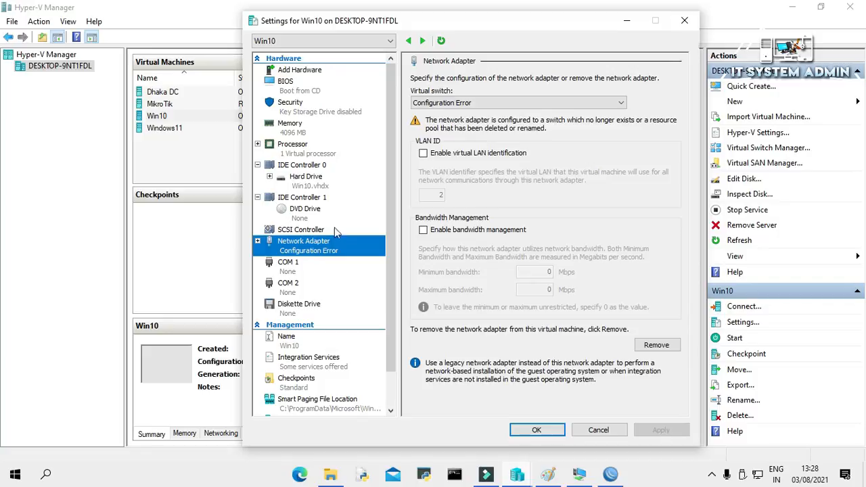
left_click(520, 105)
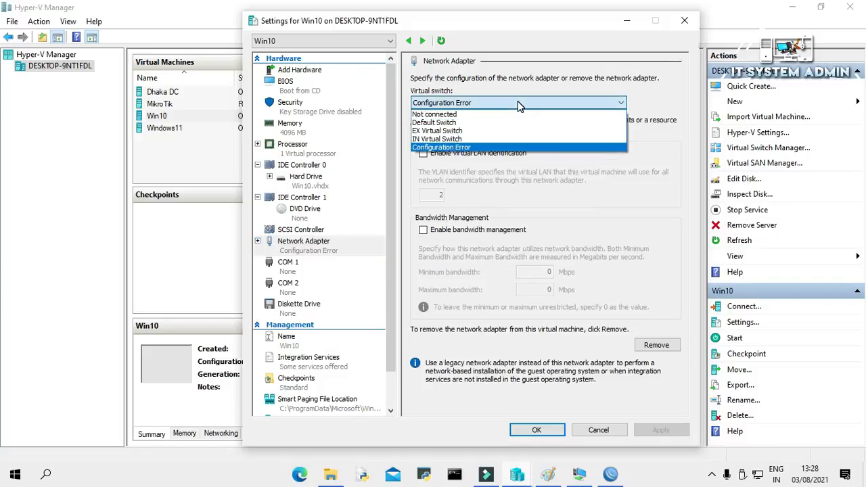
left_click(447, 139)
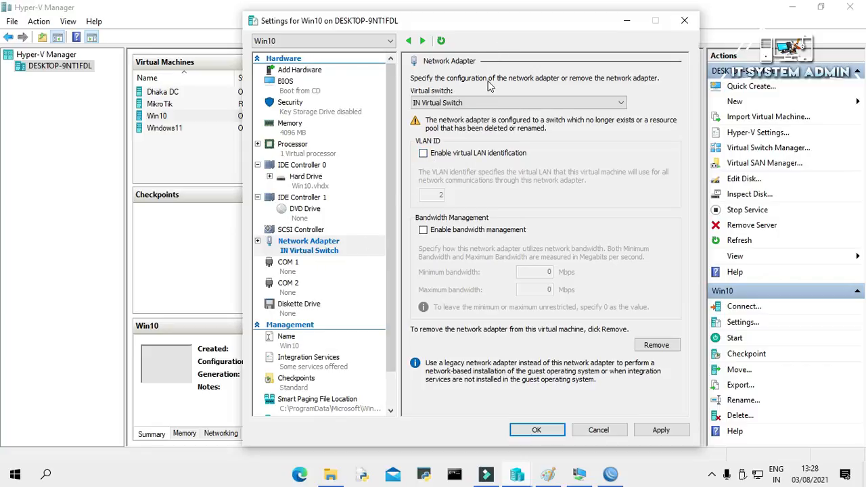
- After checking the Paint network diagram, apply and save the Win10 adapter settings
left_click(548, 474)
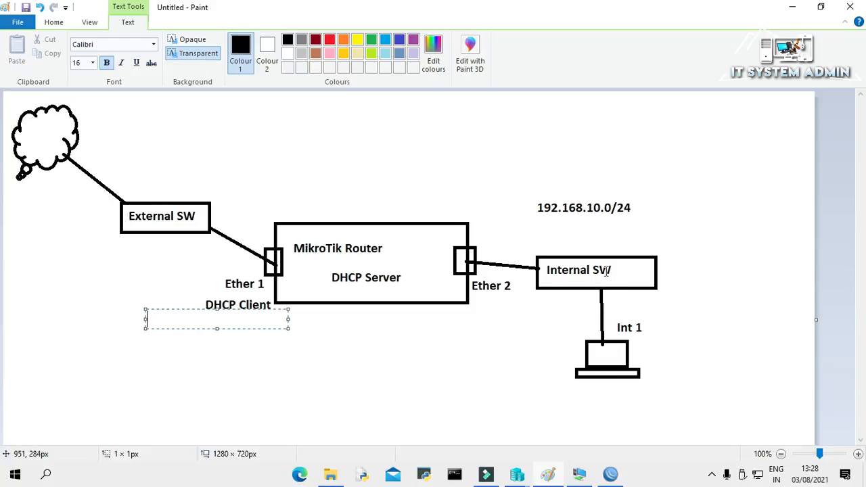
left_click(519, 477)
left_click(598, 411)
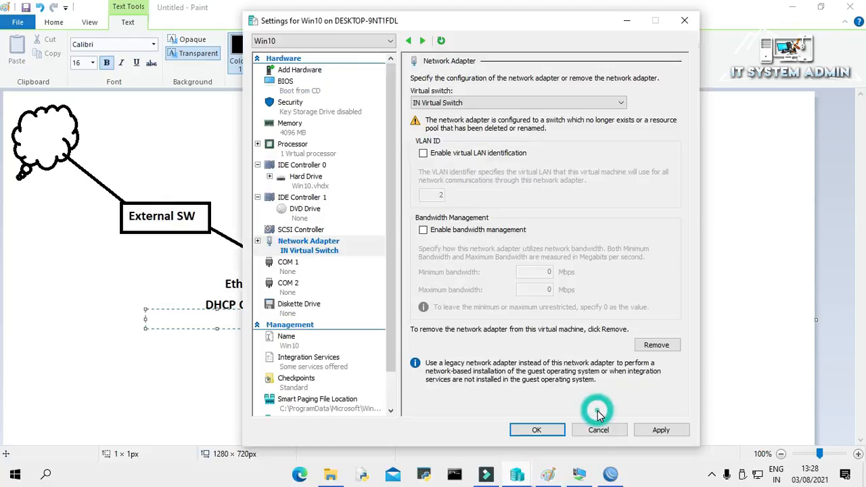
left_click(657, 431)
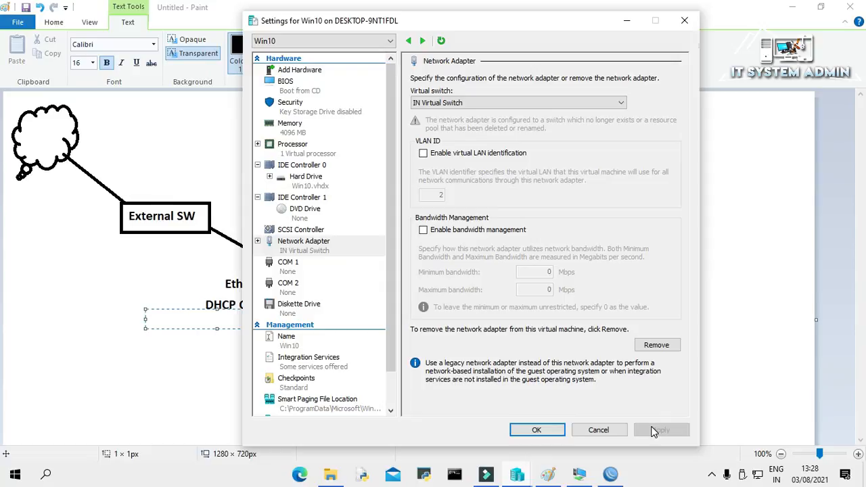
left_click(535, 429)
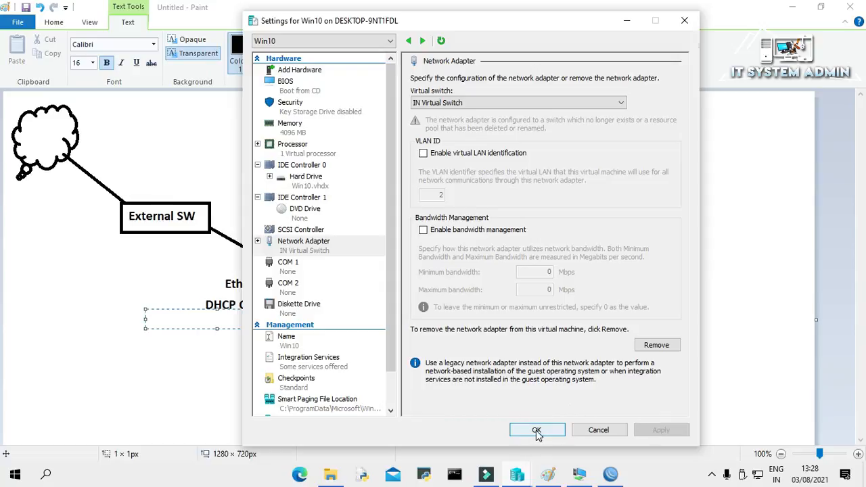
left_click(517, 476)
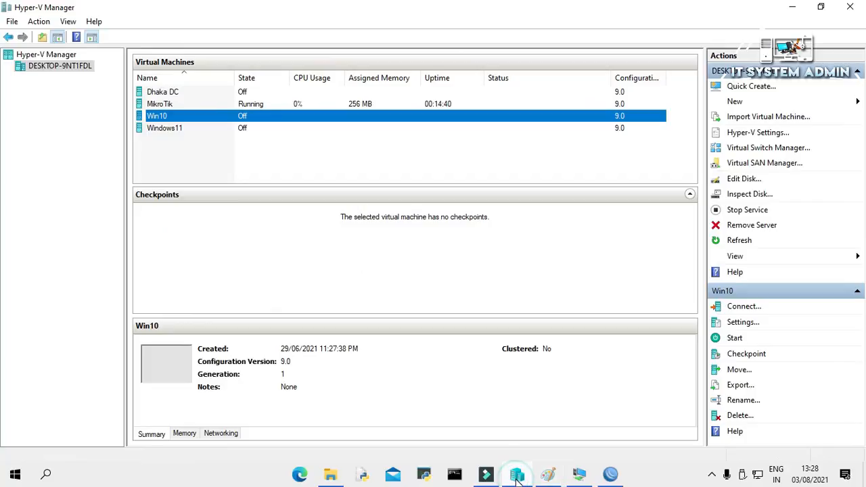
- Connect to the Win10 VM's console and start the machine
right_click(196, 120)
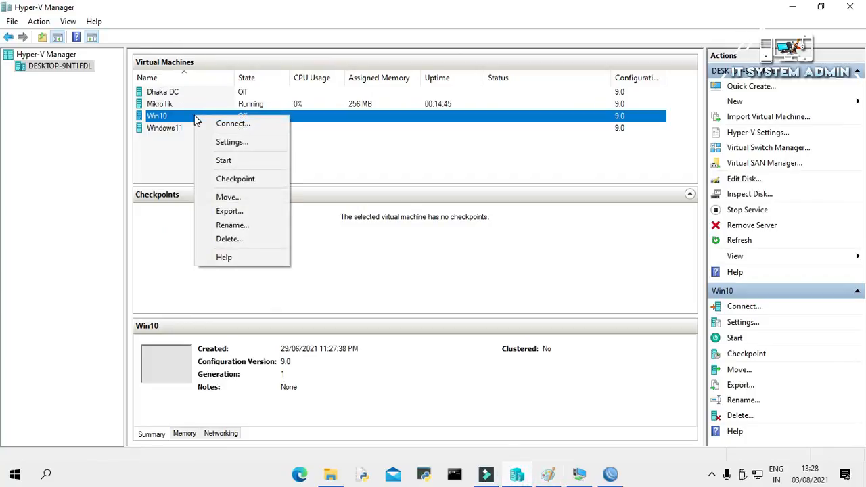
left_click(217, 123)
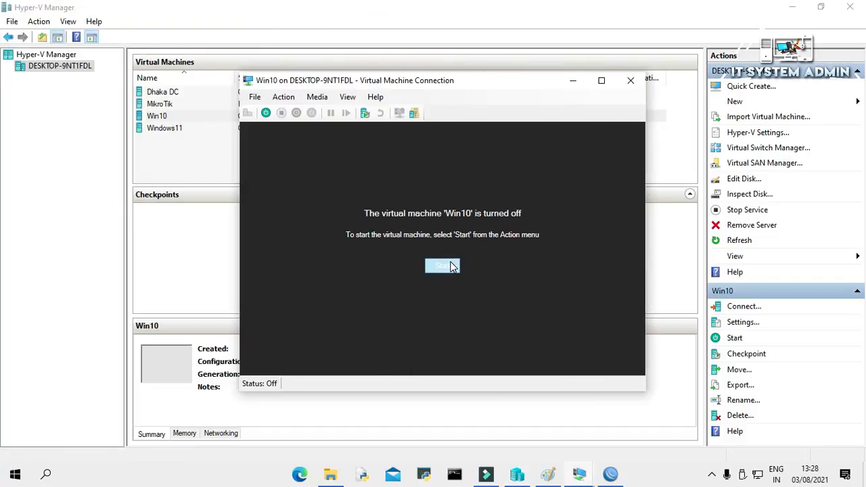
left_click(450, 264)
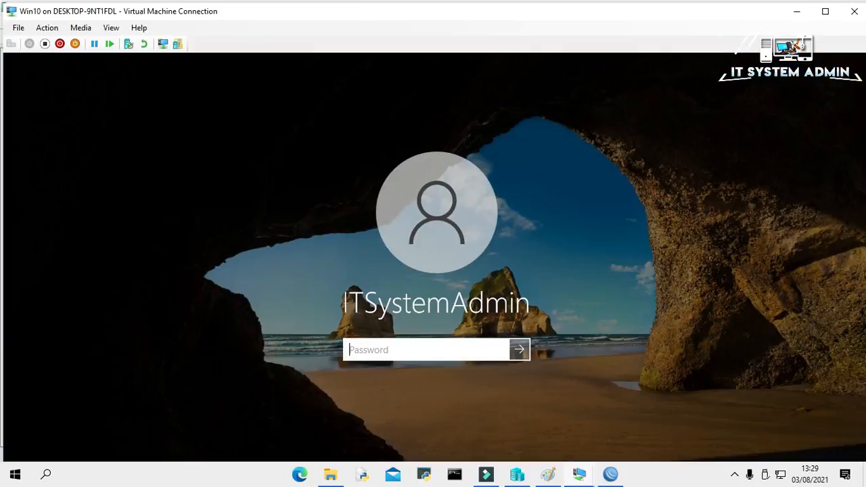
- Sign in with the account password and show the Win10 desktop in full screen
type("••••••••••")
key("Return")
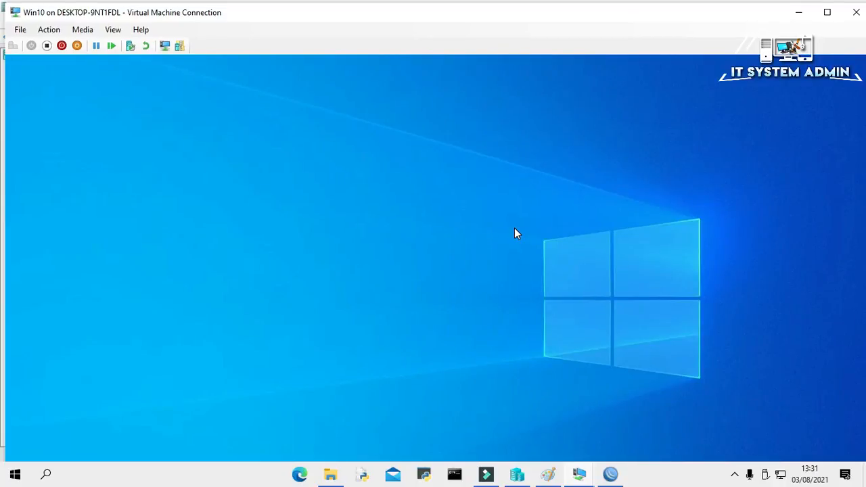
left_click(113, 29)
left_click(128, 44)
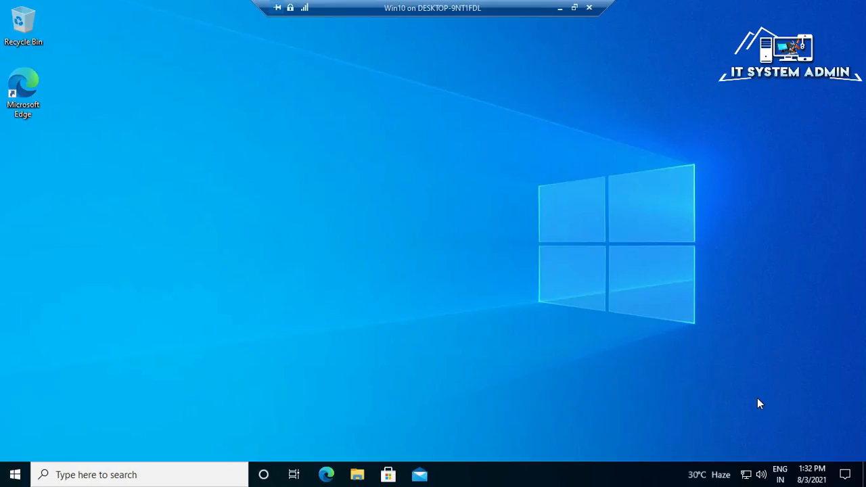
- Allow network discovery, then go to Change adapter options from Network & Internet settings
left_click(747, 475)
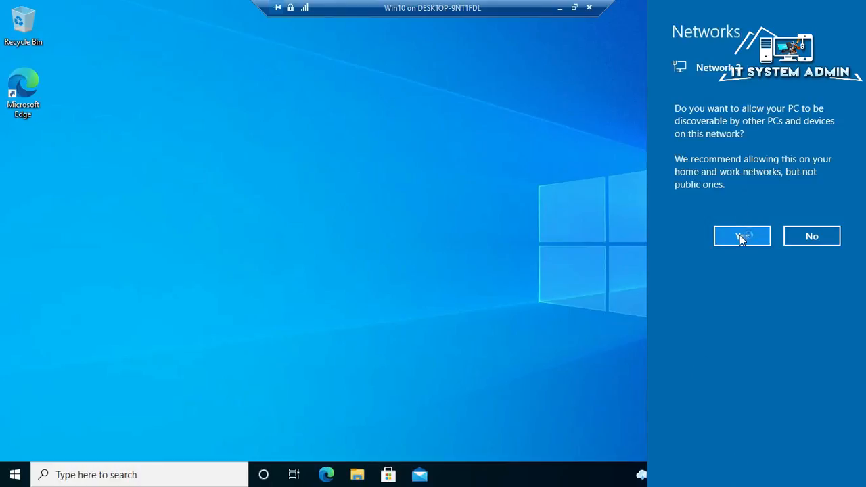
left_click(741, 237)
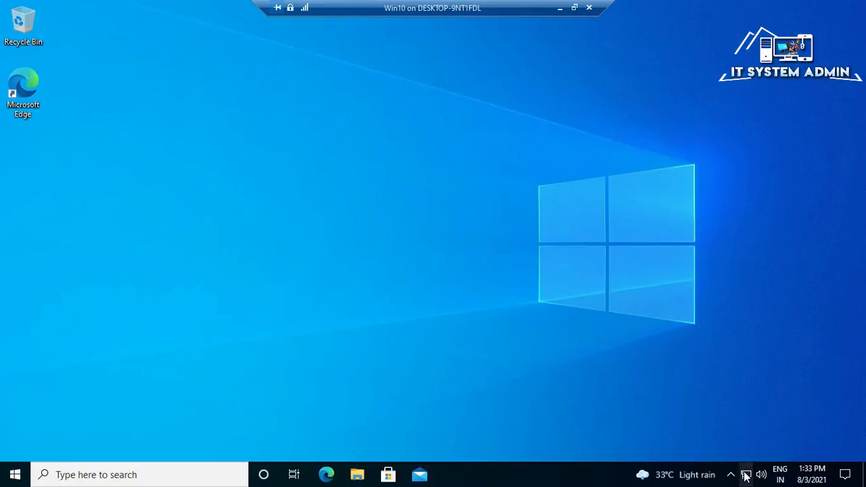
right_click(746, 476)
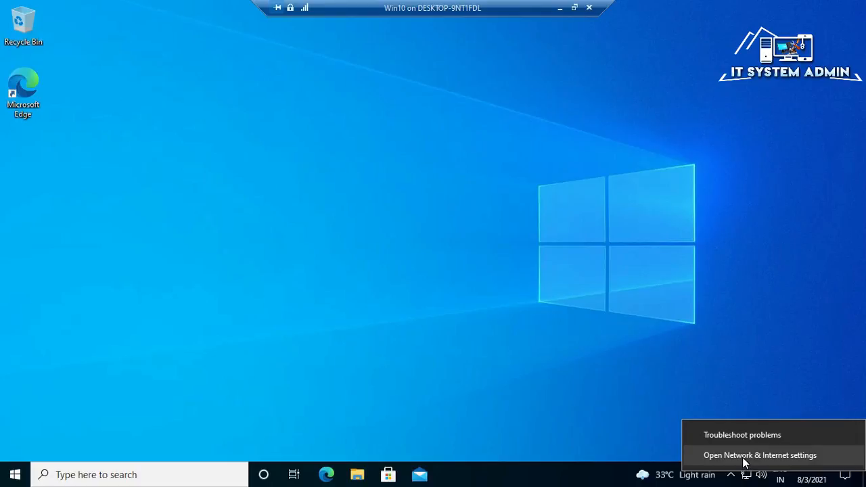
left_click(745, 457)
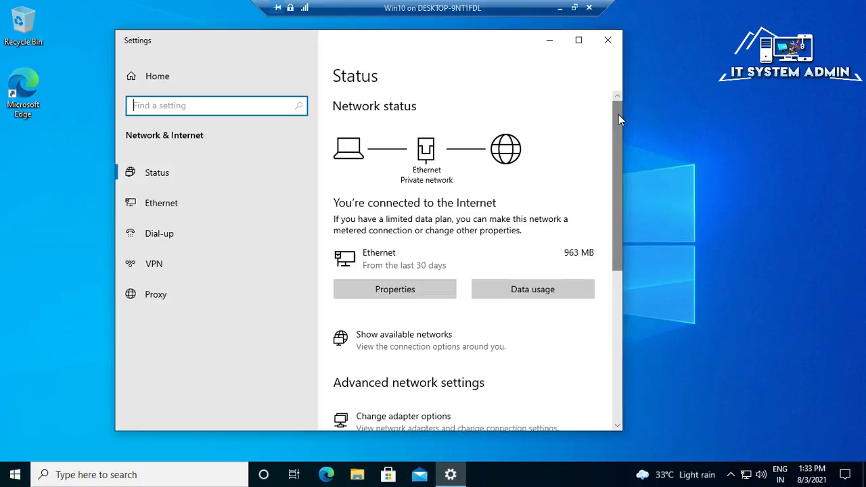
left_click_drag(619, 119, 614, 179)
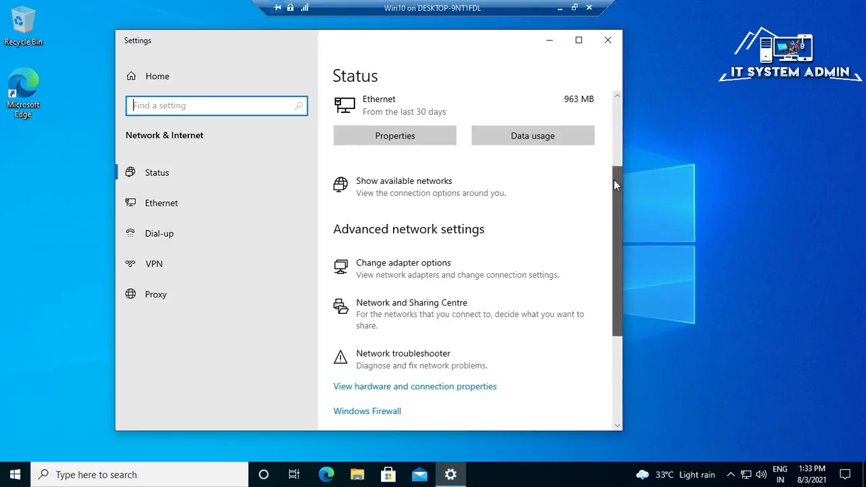
left_click(432, 268)
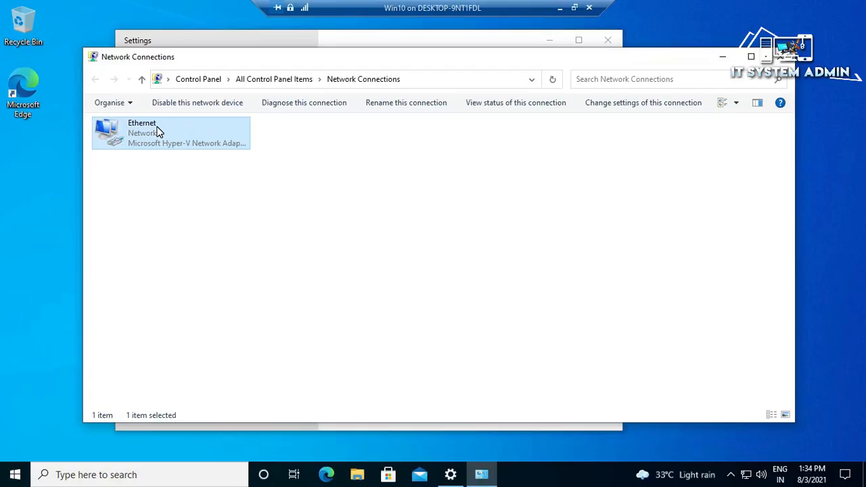
- Review Ethernet details: IPv4 192.168.10.253, mask 255.255.255.0, gateway/DHCP 192.168.10.1, DNS 8.8.8.8 and 4.4.2.2
double_click(158, 132)
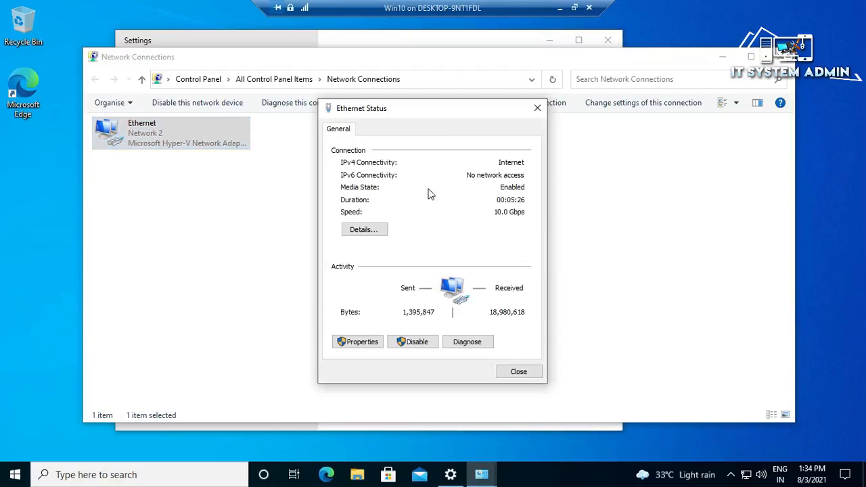
left_click(365, 231)
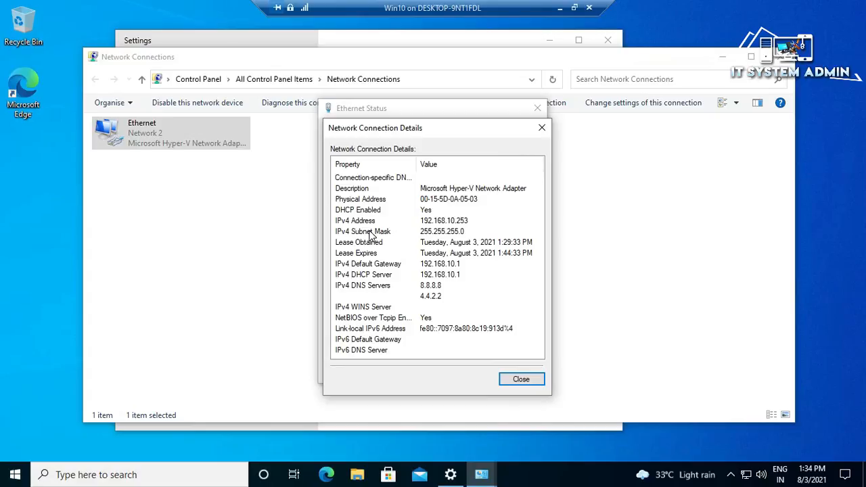
left_click(431, 224)
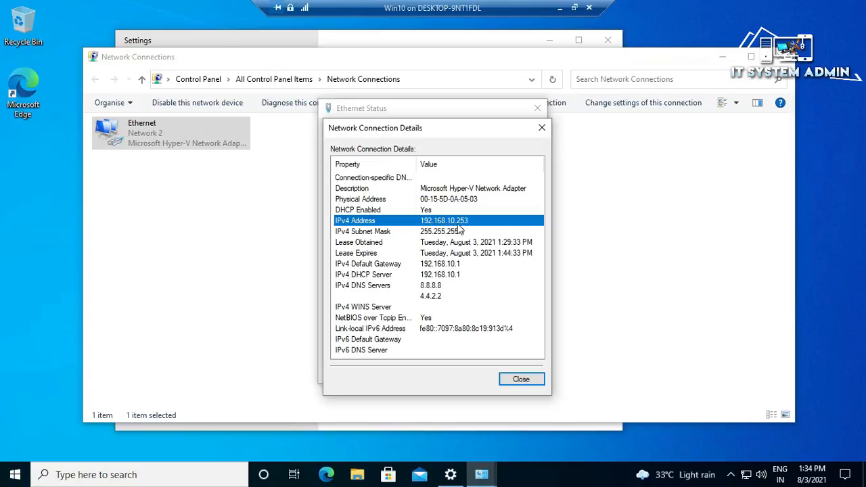
left_click(459, 233)
left_click(451, 268)
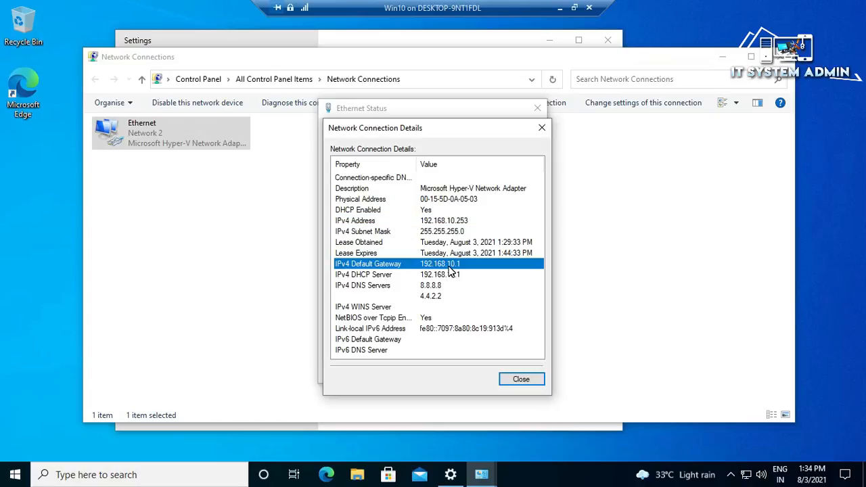
left_click(464, 276)
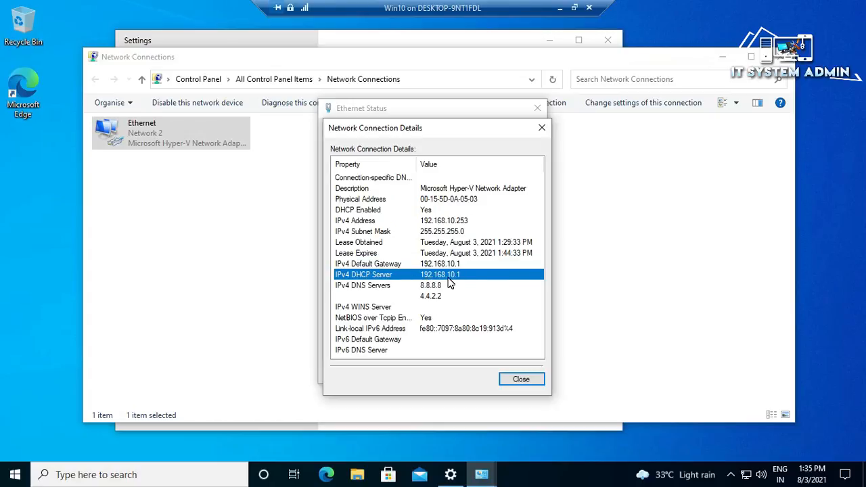
left_click(437, 287)
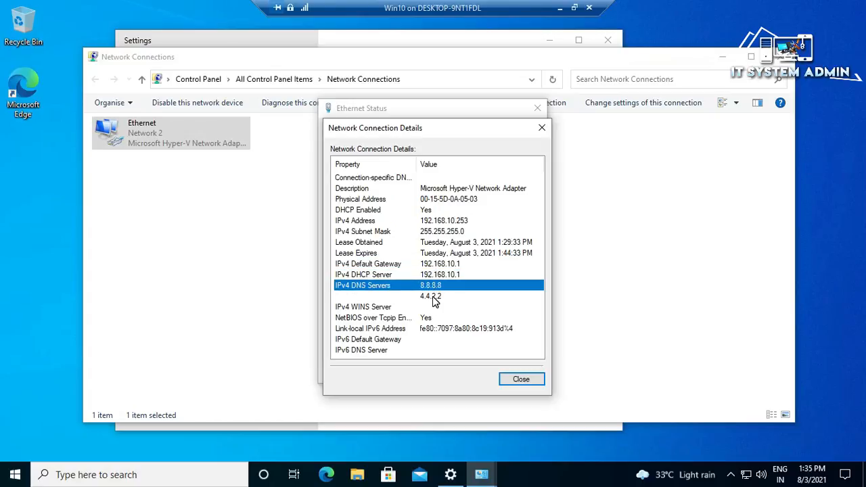
left_click(435, 301)
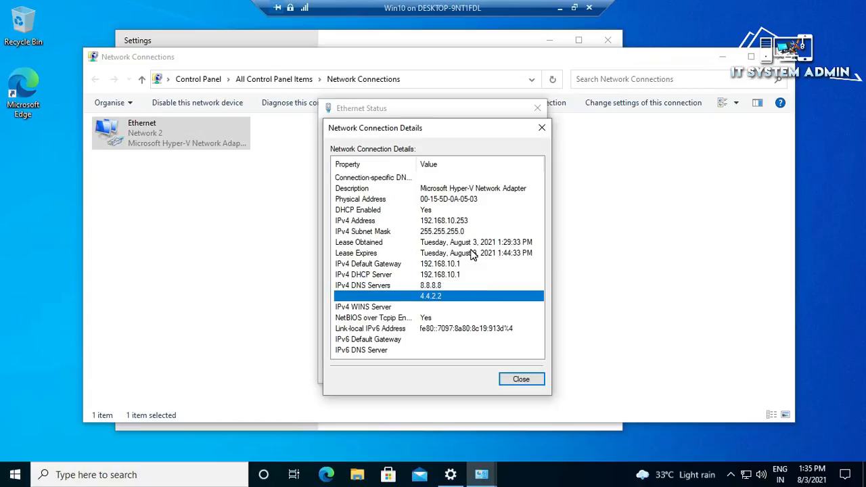
key("Escape")
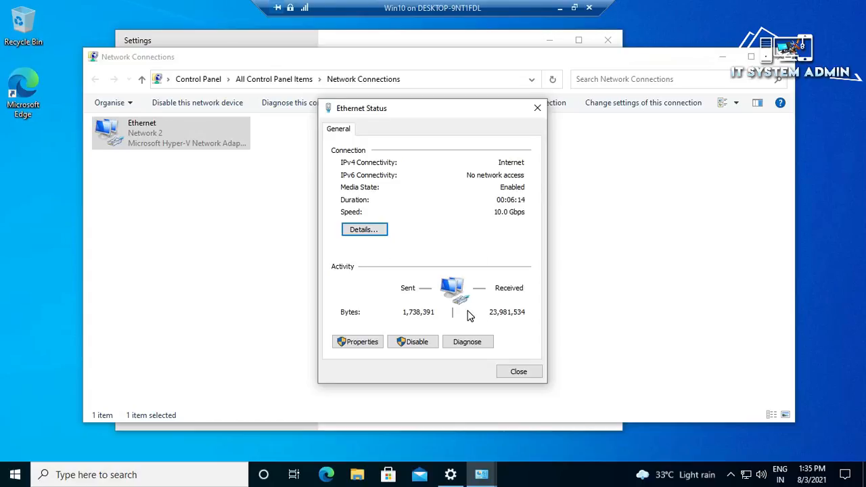
- Confirm Ethernet's TCP/IPv4 properties obtain the IP address and DNS automatically
left_click(360, 343)
left_click(410, 254)
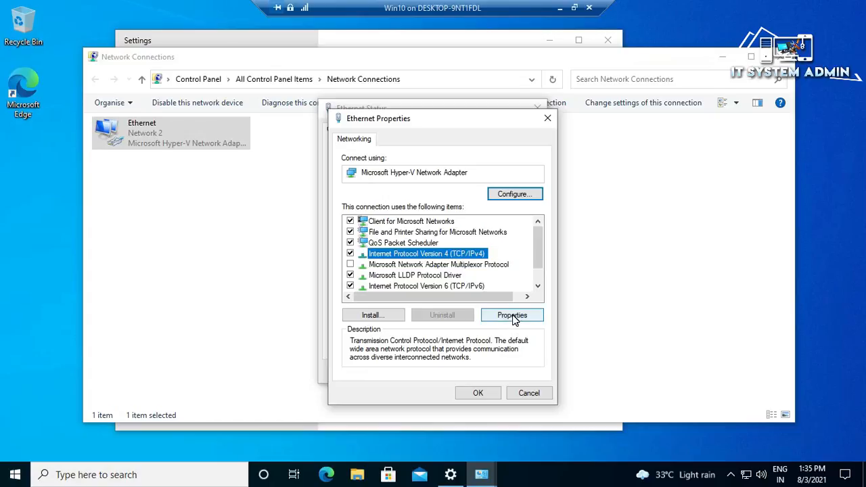
left_click(512, 317)
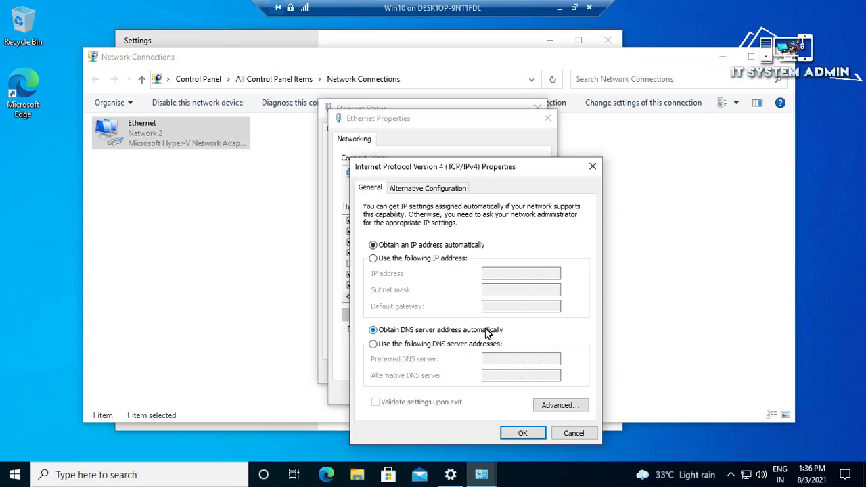
left_click(522, 434)
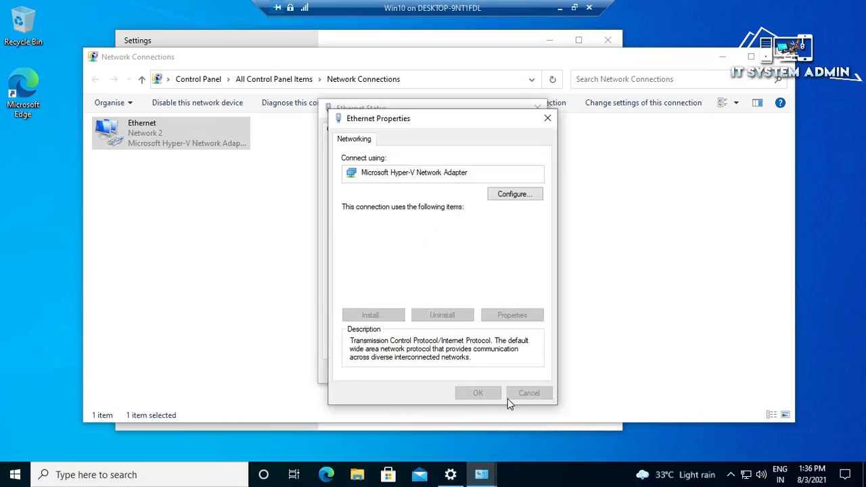
- Close Ethernet properties, status, Network Connections and Settings, leaving the empty desktop
left_click(474, 395)
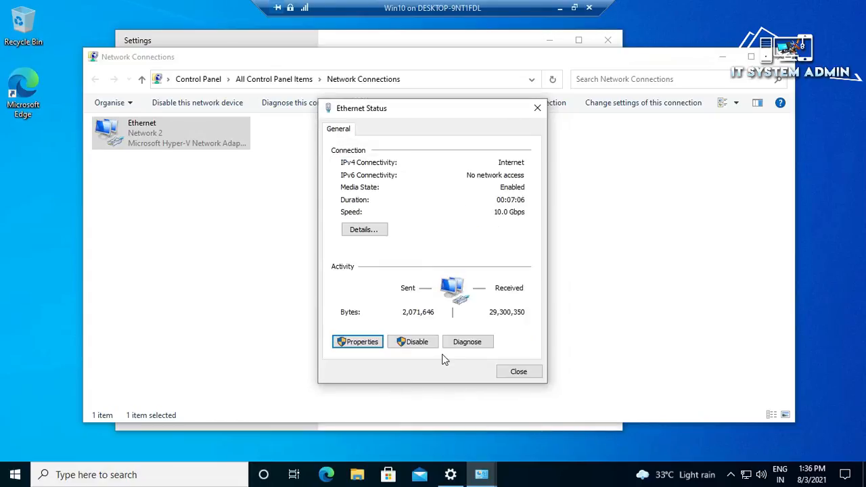
left_click(519, 373)
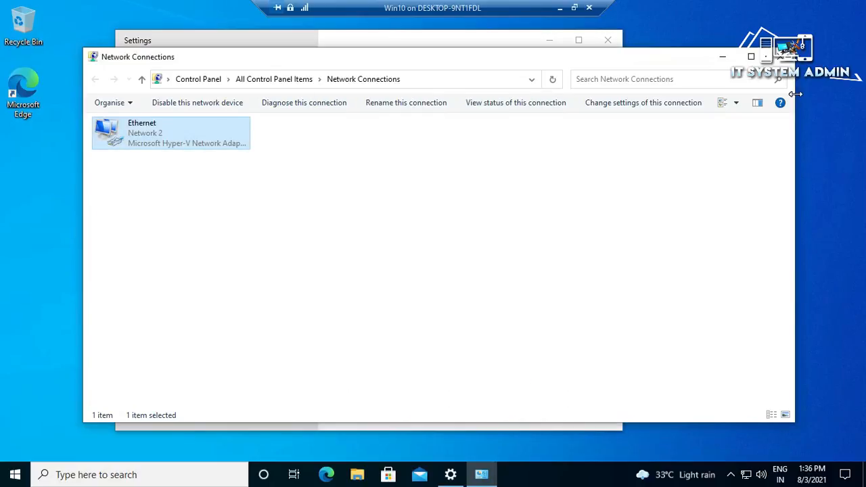
left_click(780, 57)
left_click(605, 40)
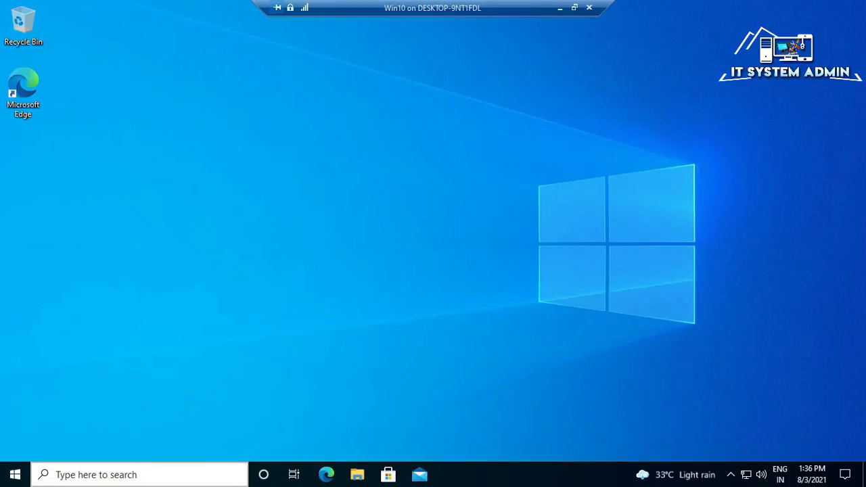
left_click(66, 476)
type("cmd")
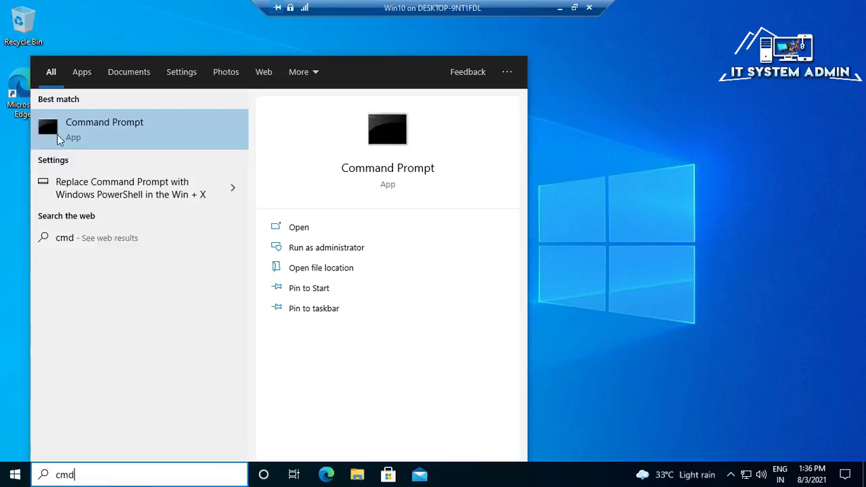
left_click(129, 126)
type("ping facebook.com")
key("Return")
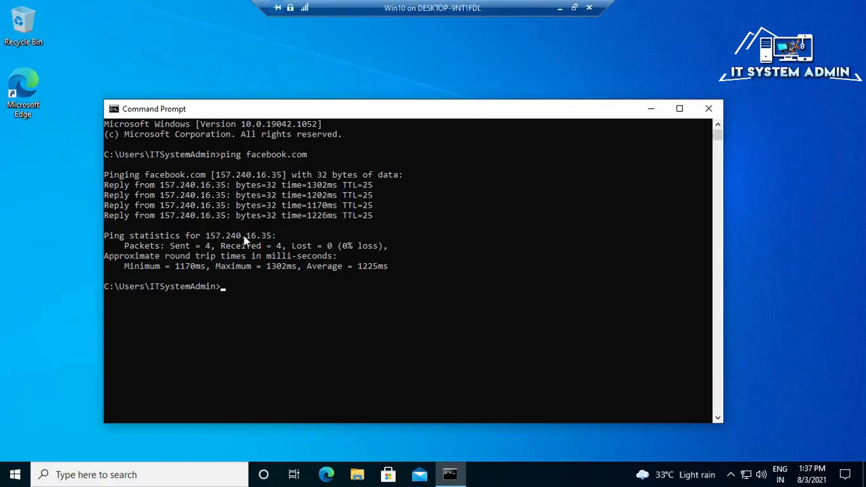
left_click(707, 109)
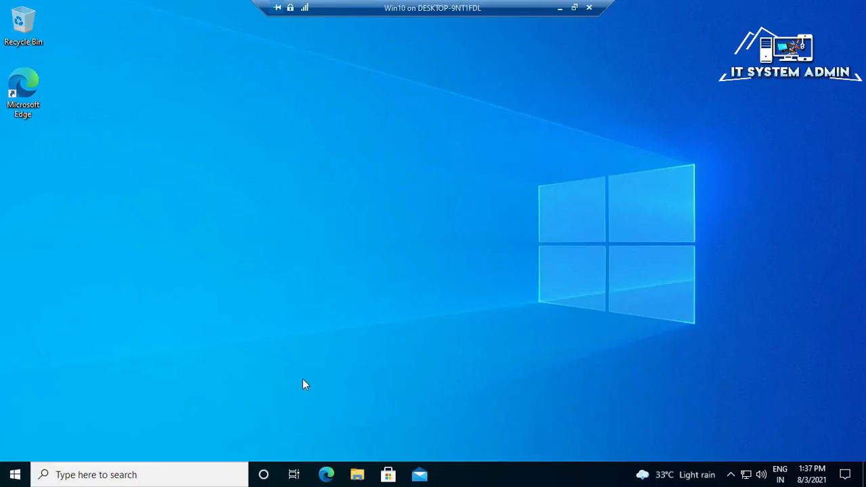
left_click(327, 474)
left_click_drag(228, 22, 305, 52)
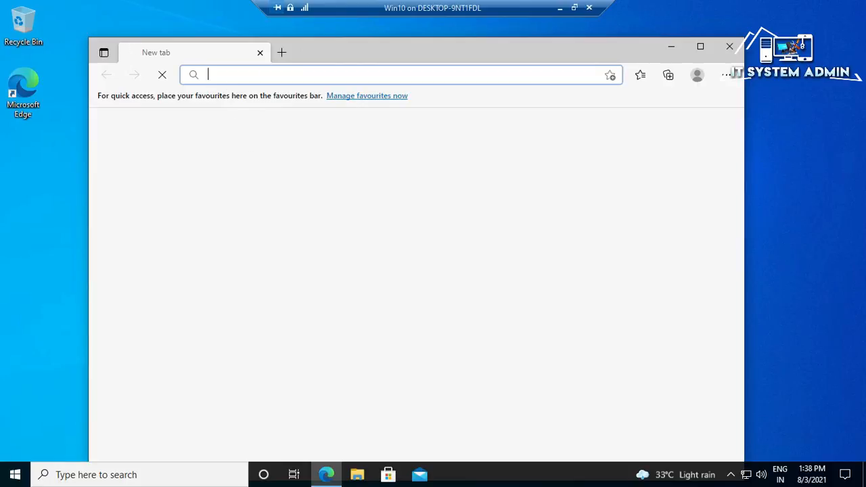
type("g")
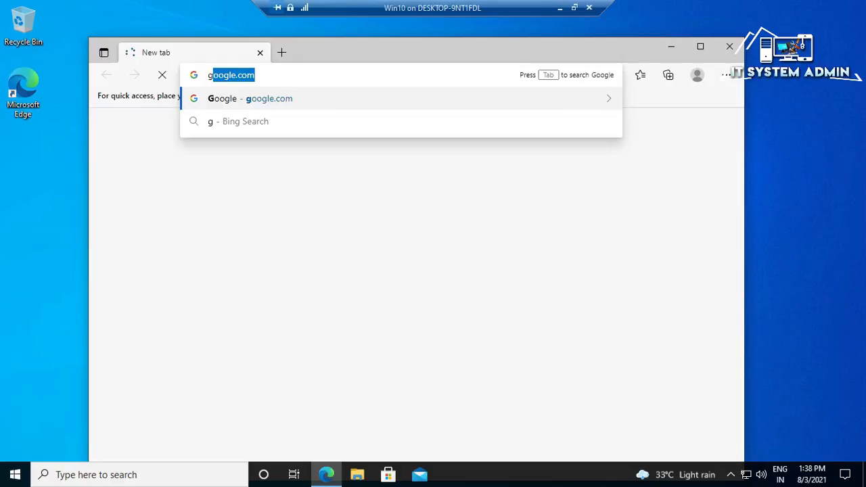
key("Right")
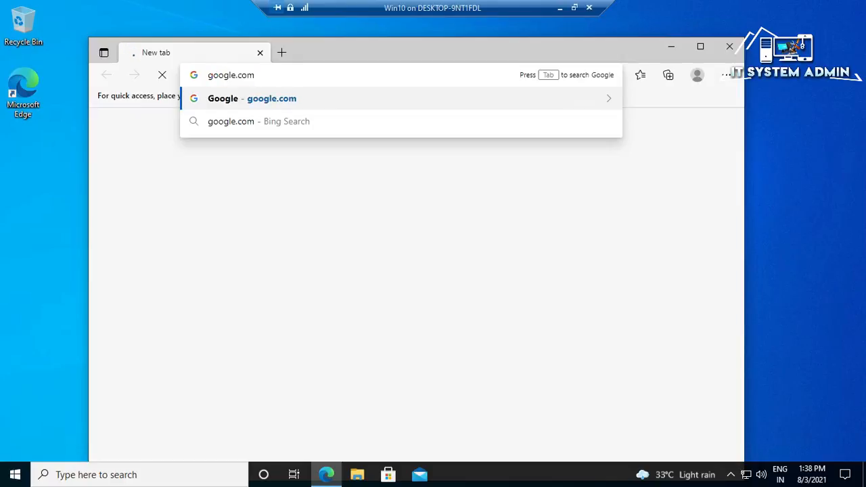
key("Return")
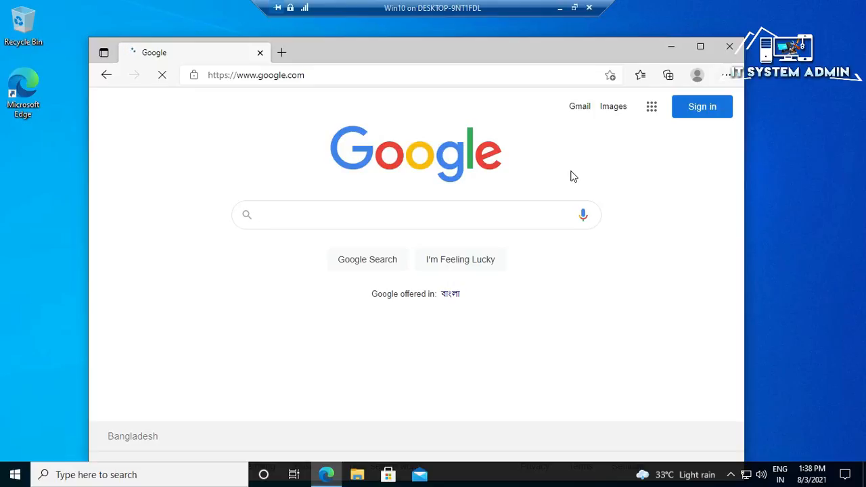
left_click(730, 49)
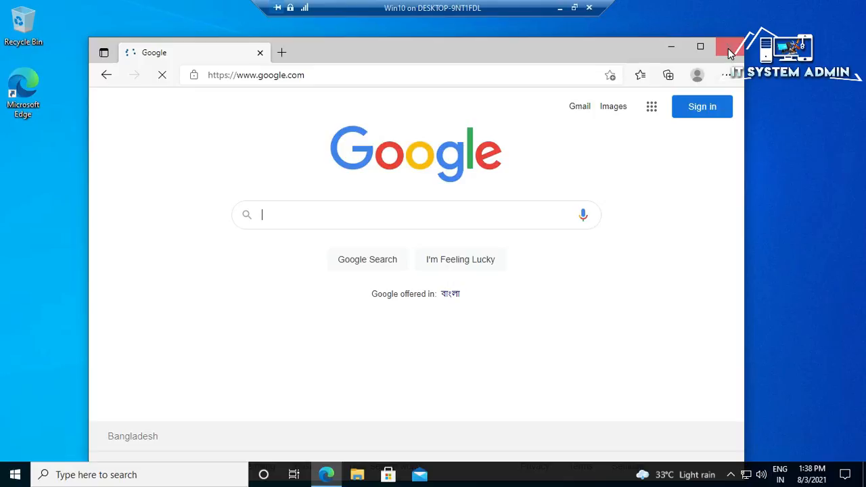